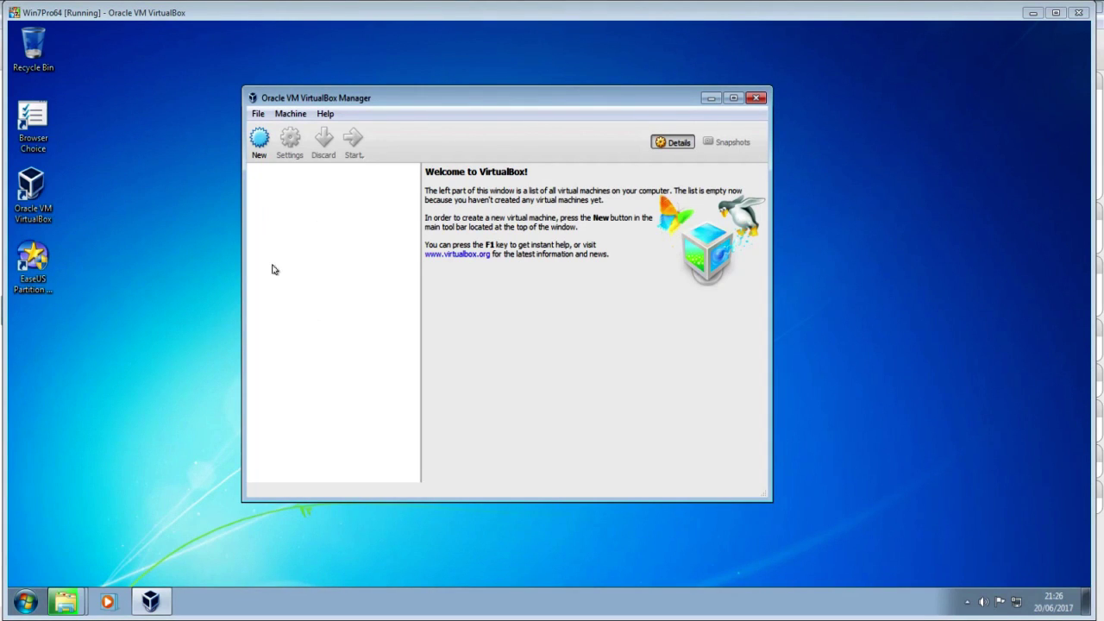
Open Internet Explorer, reposition its window and enlarge it to cover the VirtualBox Manager.
{"action": "left_click_drag", "start_coordinate": [445, 96], "coordinate": [407, 97]}
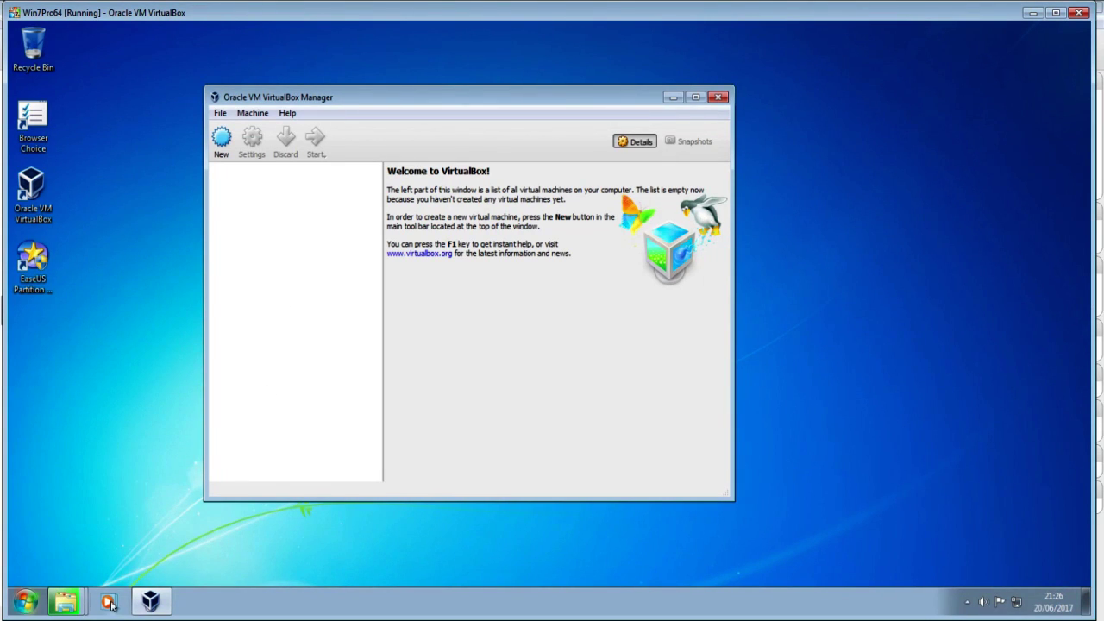
{"action": "left_click", "coordinate": [25, 601]}
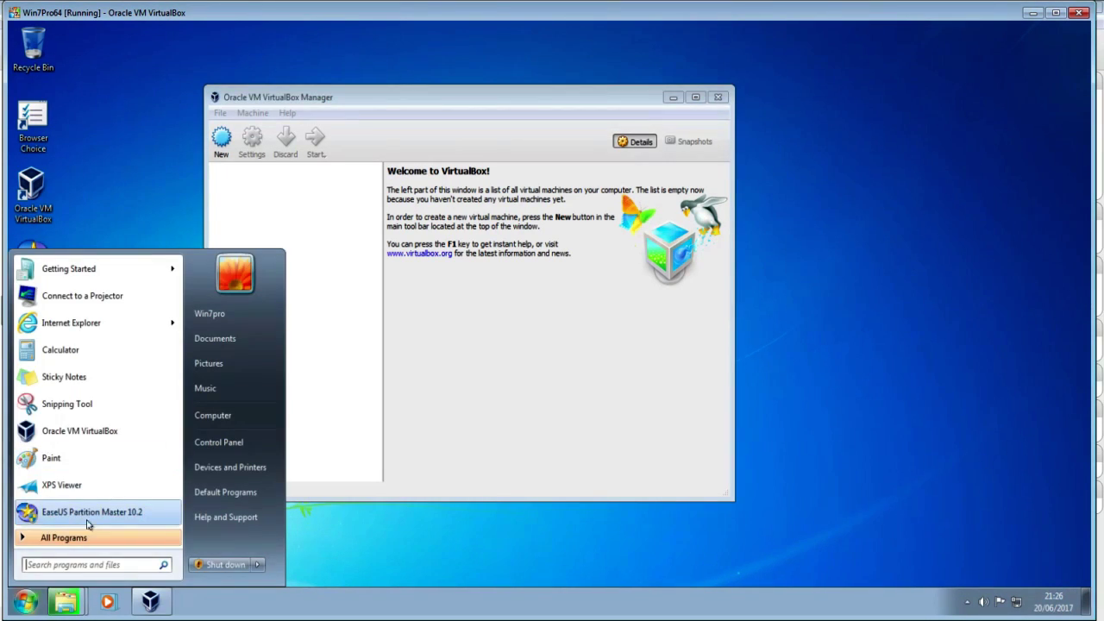
{"action": "left_click", "coordinate": [86, 323]}
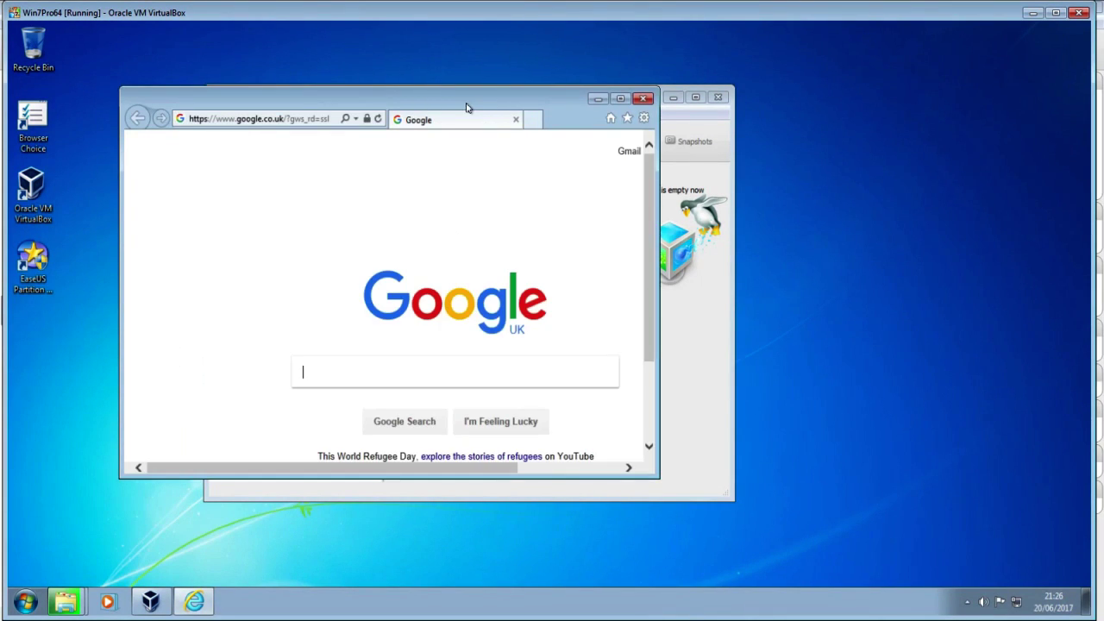
{"action": "left_click_drag", "start_coordinate": [467, 105], "coordinate": [452, 75]}
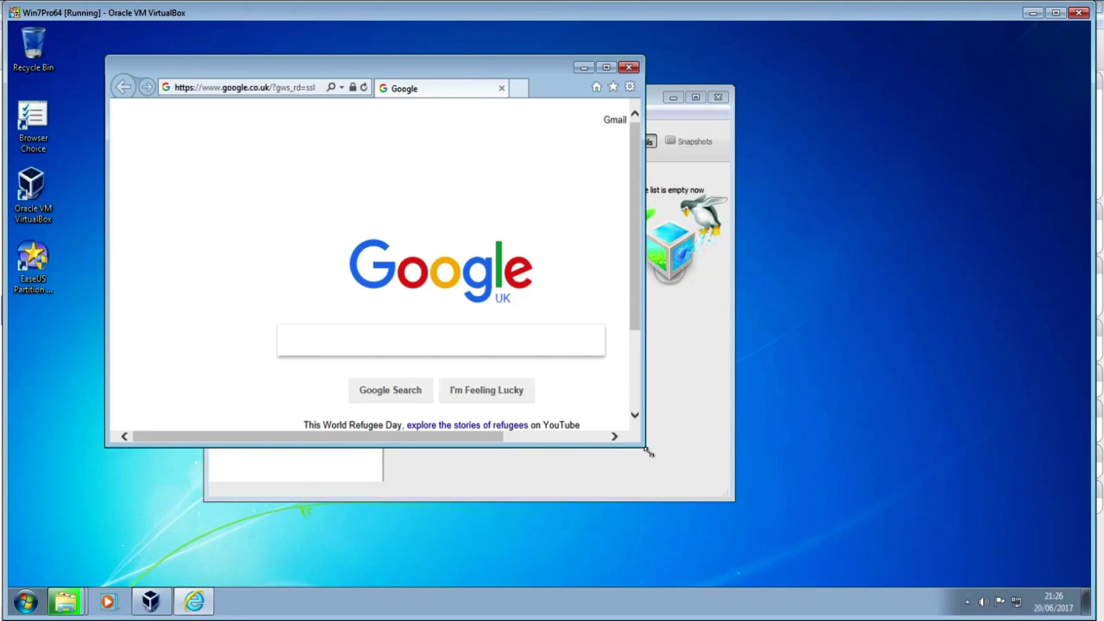
{"action": "left_click_drag", "start_coordinate": [644, 447], "coordinate": [837, 534]}
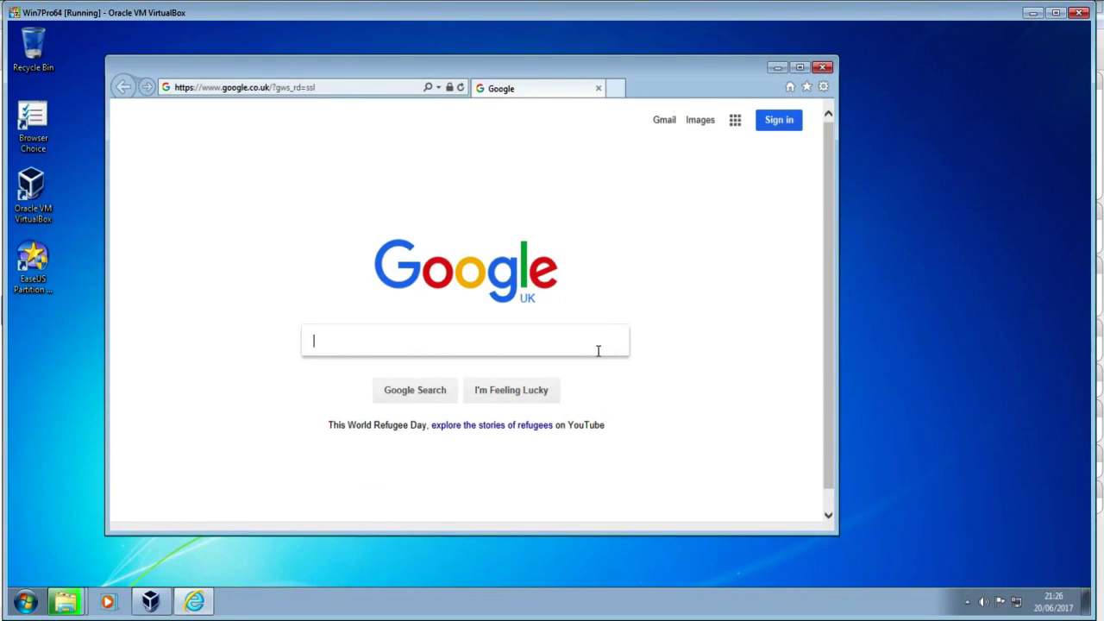
Search Google for "ubuntu server download" and open the Ubuntu 16.04.2 LTS (Xenial Xerus) release page.
{"action": "type", "text": "ubt"}
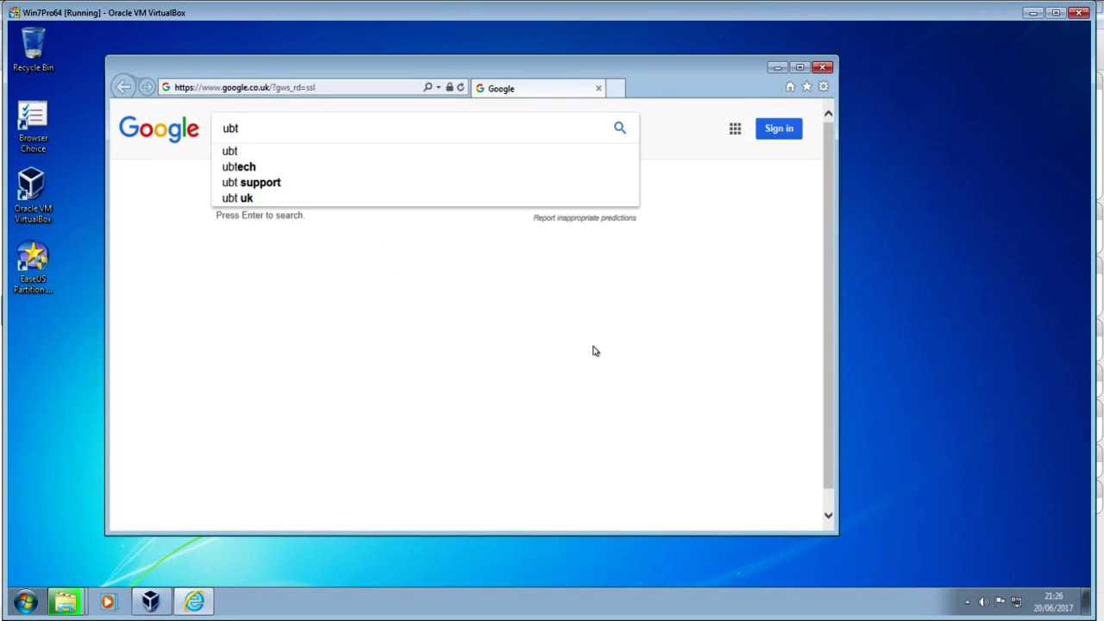
{"action": "type", "text": "="}
{"action": "key", "text": "BackSpace"}
{"action": "key", "text": "BackSpace"}
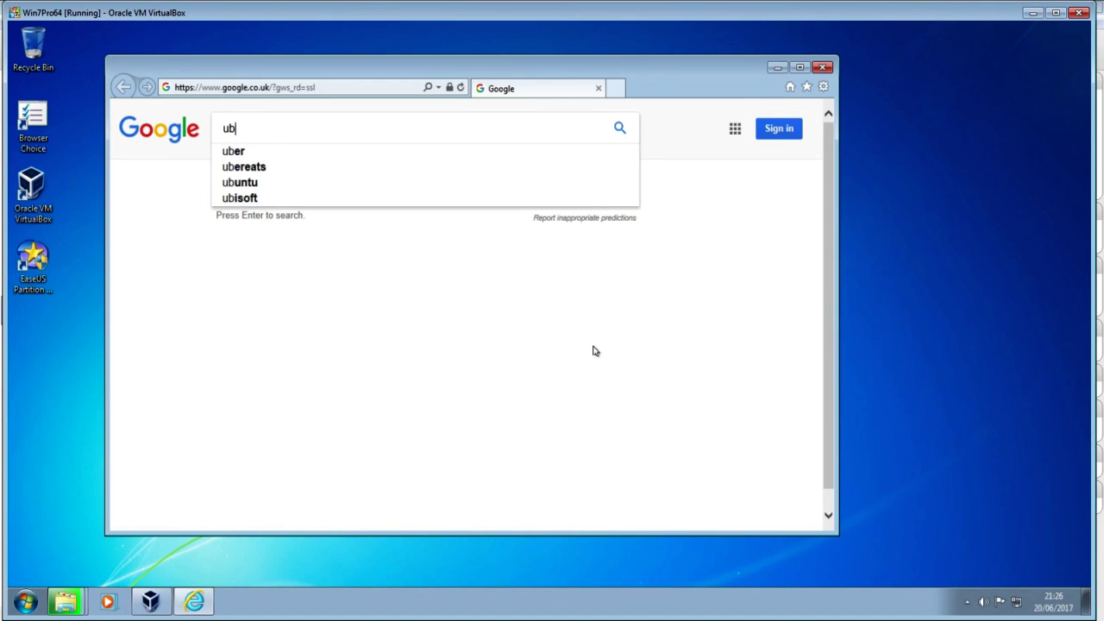
{"action": "type", "text": "untu s"}
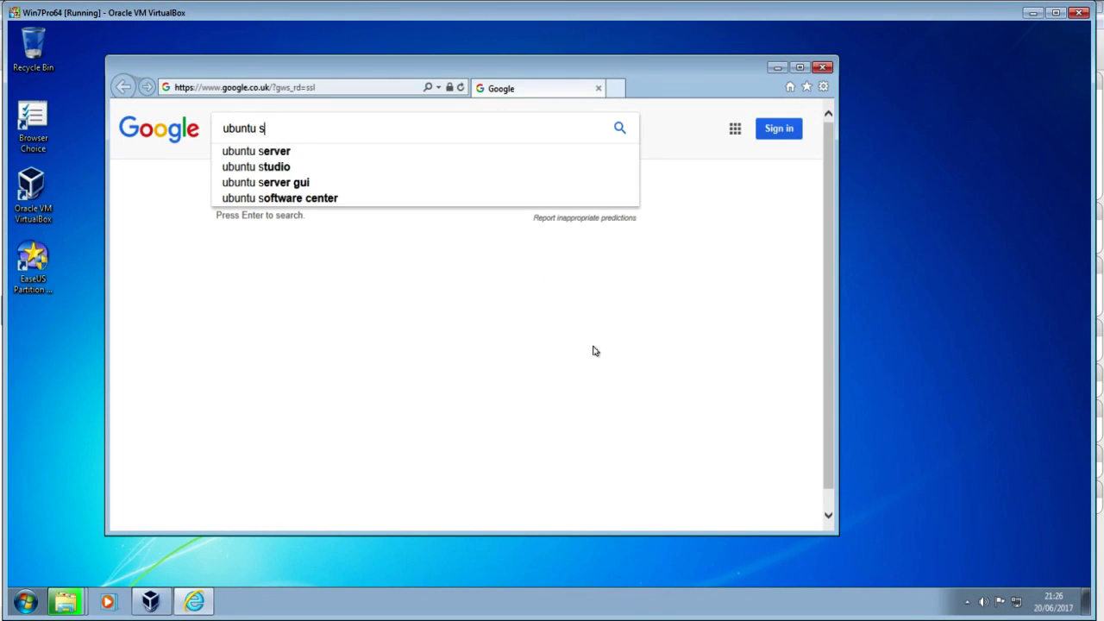
{"action": "type", "text": "erver download"}
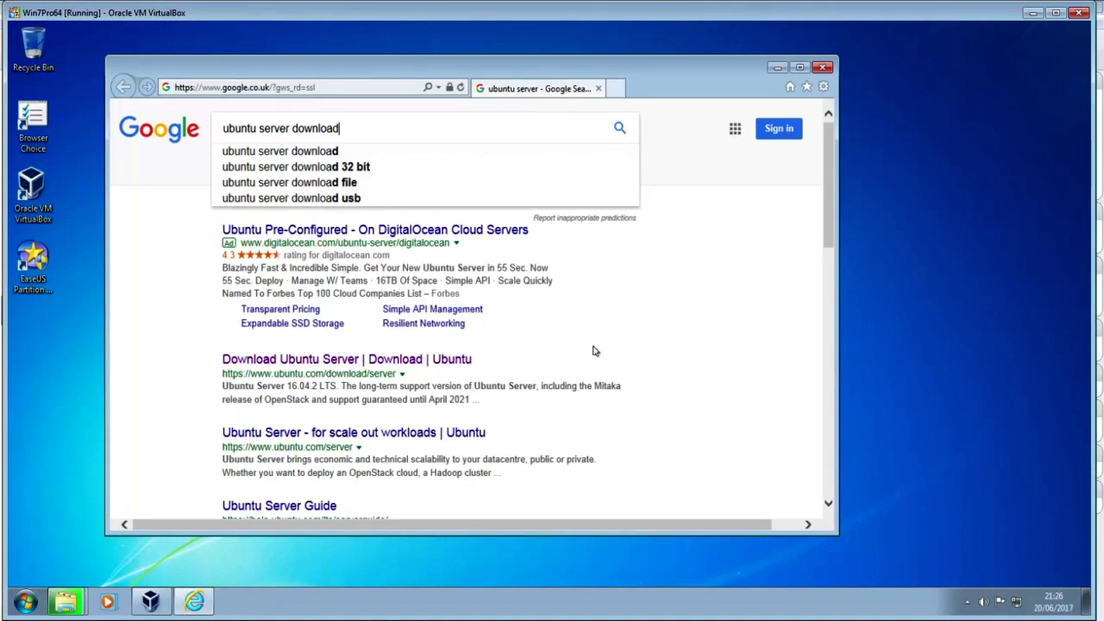
{"action": "key", "text": "Return"}
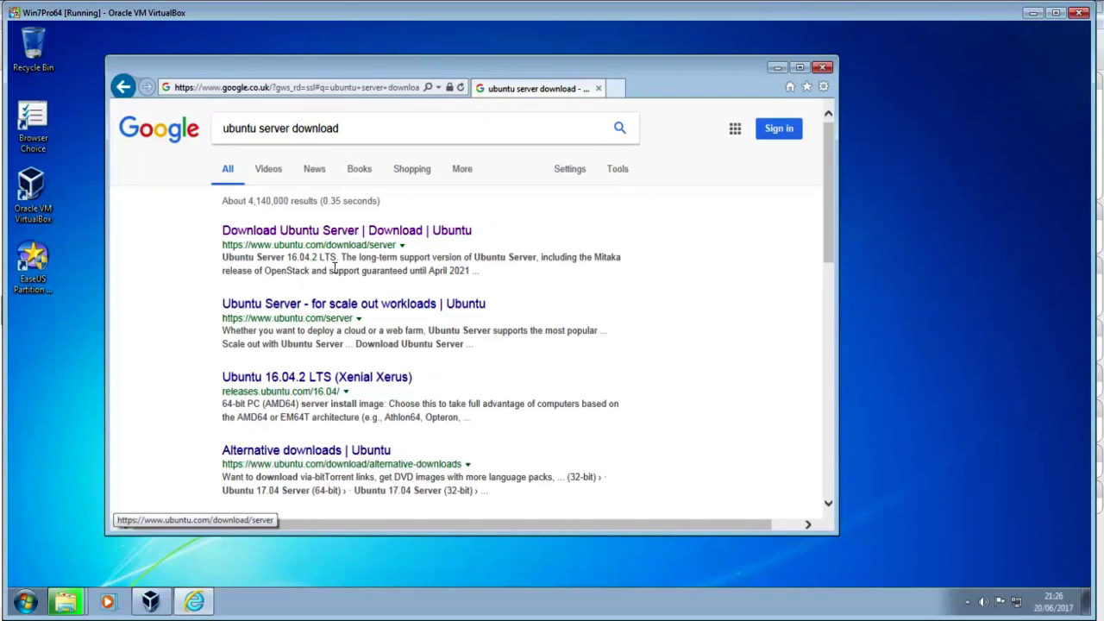
{"action": "left_click", "coordinate": [311, 380]}
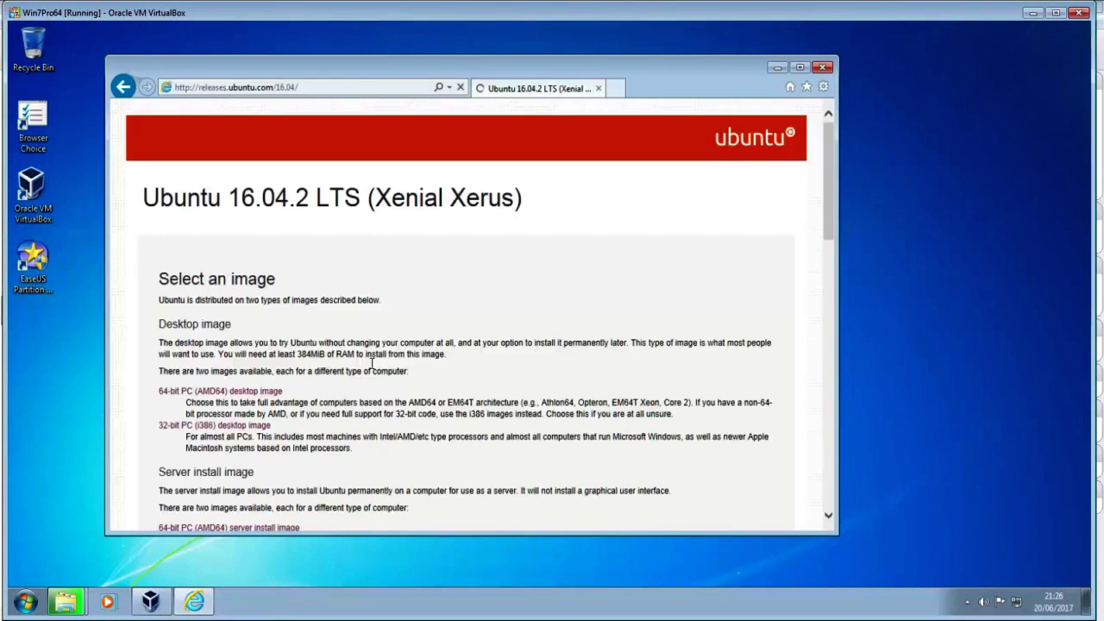
Examine the desktop and server install images offered for 64-bit and 32-bit PCs on the Ubuntu release page.
{"action": "scroll", "coordinate": [453, 233], "scroll_direction": "down", "scroll_amount": 1}
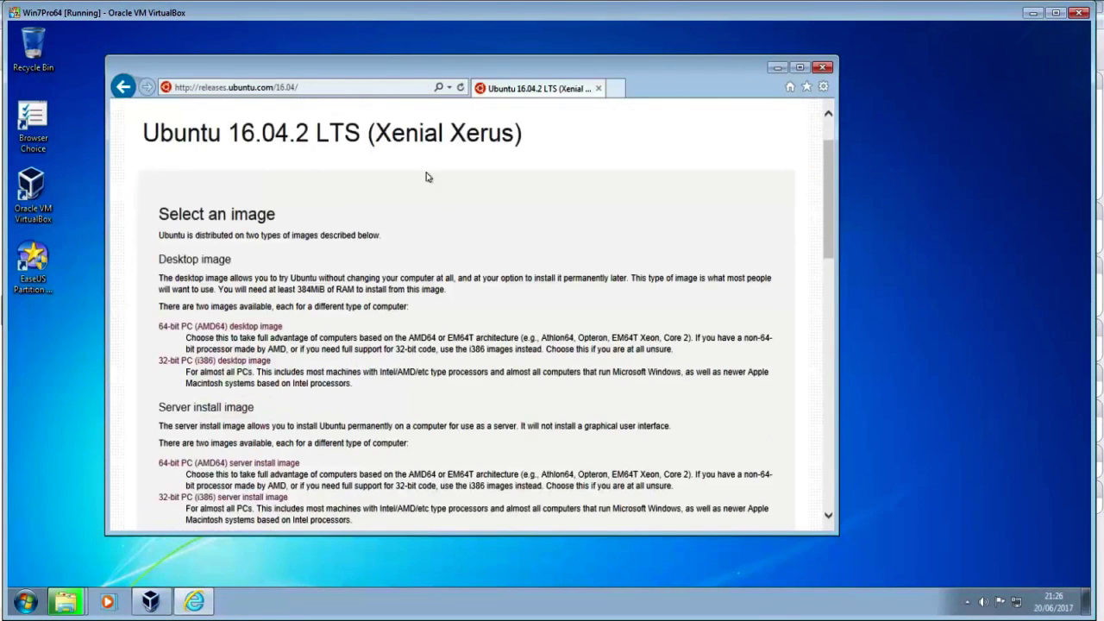
{"action": "scroll", "coordinate": [509, 177], "scroll_direction": "down", "scroll_amount": 1}
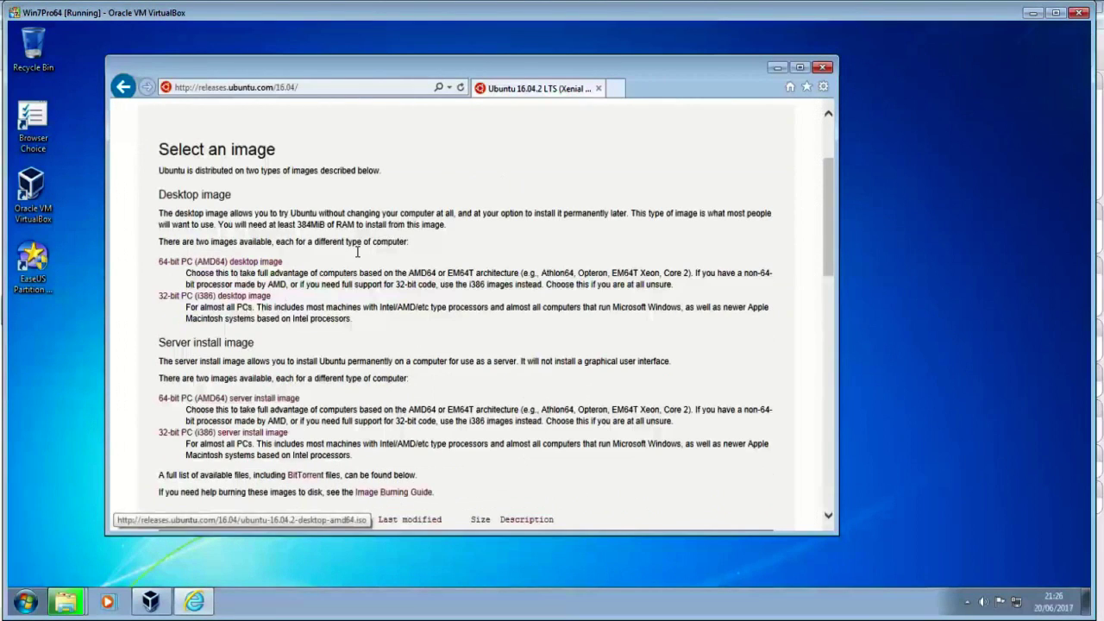
{"action": "scroll", "coordinate": [405, 242], "scroll_direction": "up", "scroll_amount": 2}
{"action": "scroll", "coordinate": [423, 229], "scroll_direction": "down", "scroll_amount": 1}
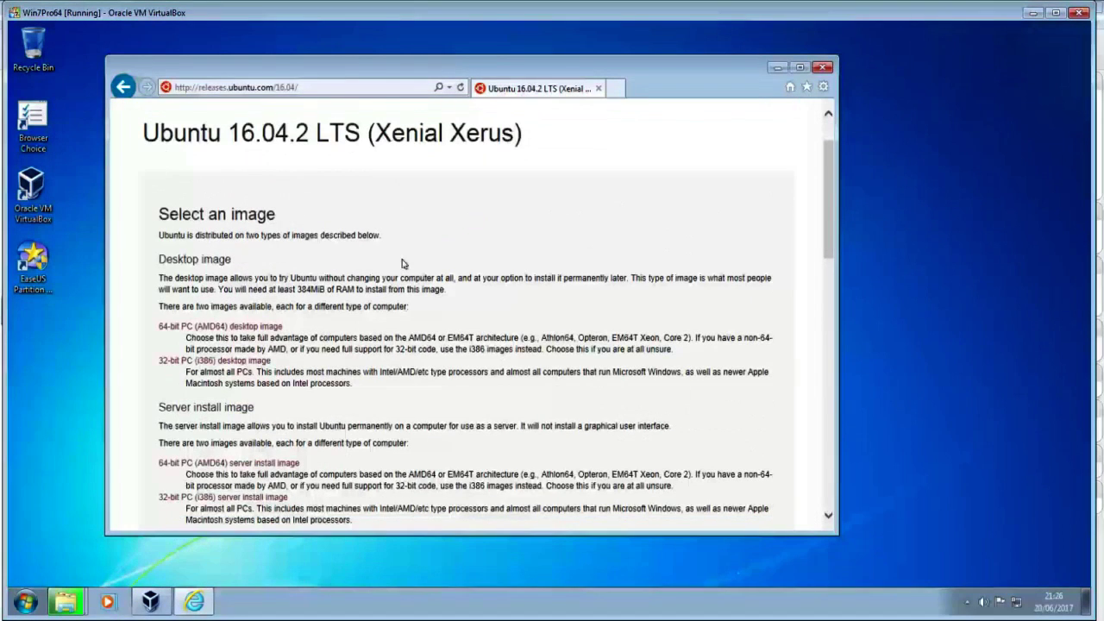
{"action": "scroll", "coordinate": [278, 284], "scroll_direction": "down", "scroll_amount": 1}
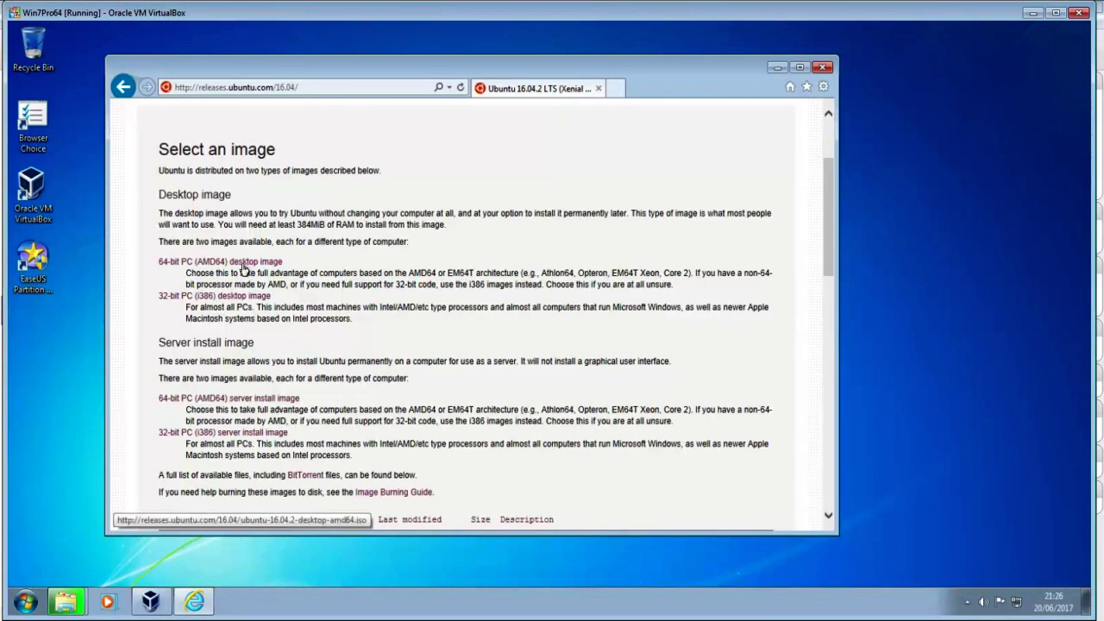
{"action": "scroll", "coordinate": [245, 270], "scroll_direction": "down", "scroll_amount": 3}
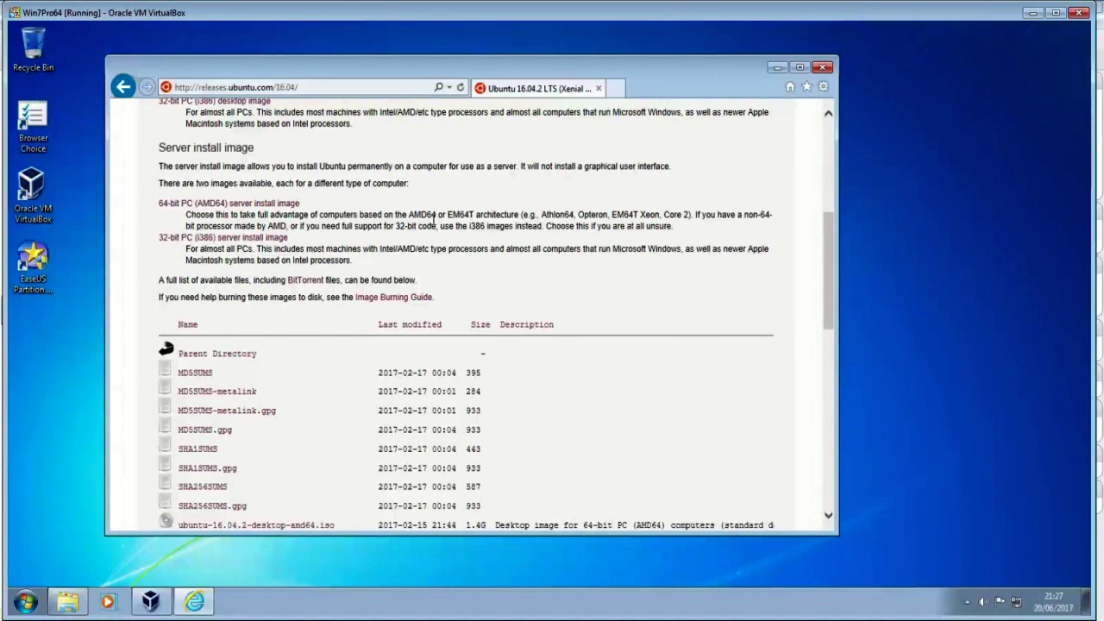
{"action": "scroll", "coordinate": [431, 216], "scroll_direction": "up", "scroll_amount": 3}
{"action": "scroll", "coordinate": [429, 223], "scroll_direction": "down", "scroll_amount": 1}
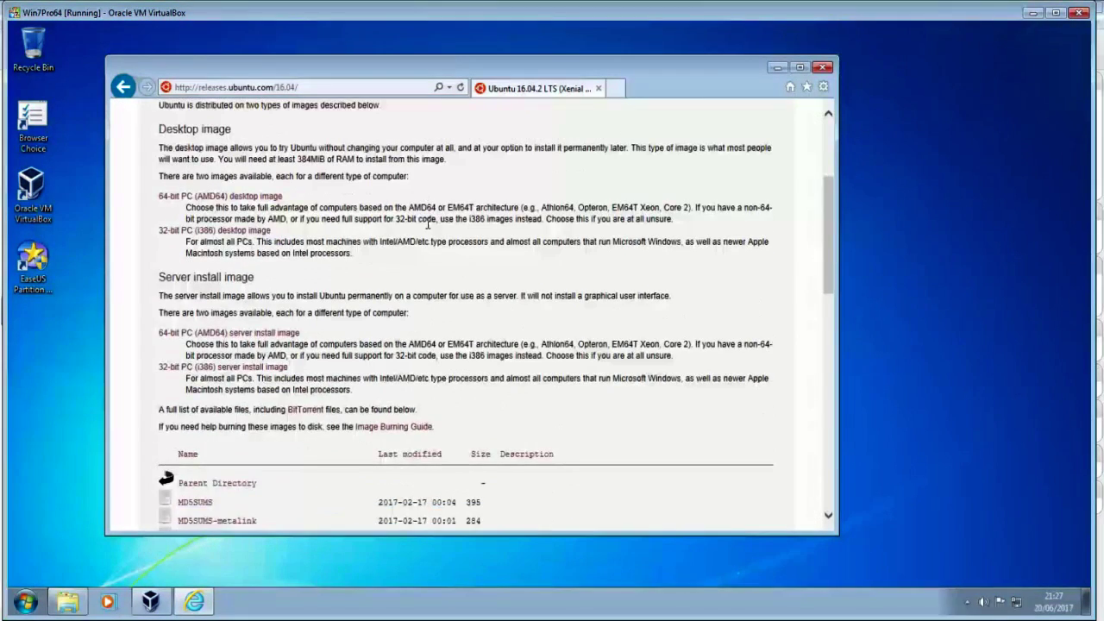
{"action": "scroll", "coordinate": [427, 229], "scroll_direction": "down", "scroll_amount": 1}
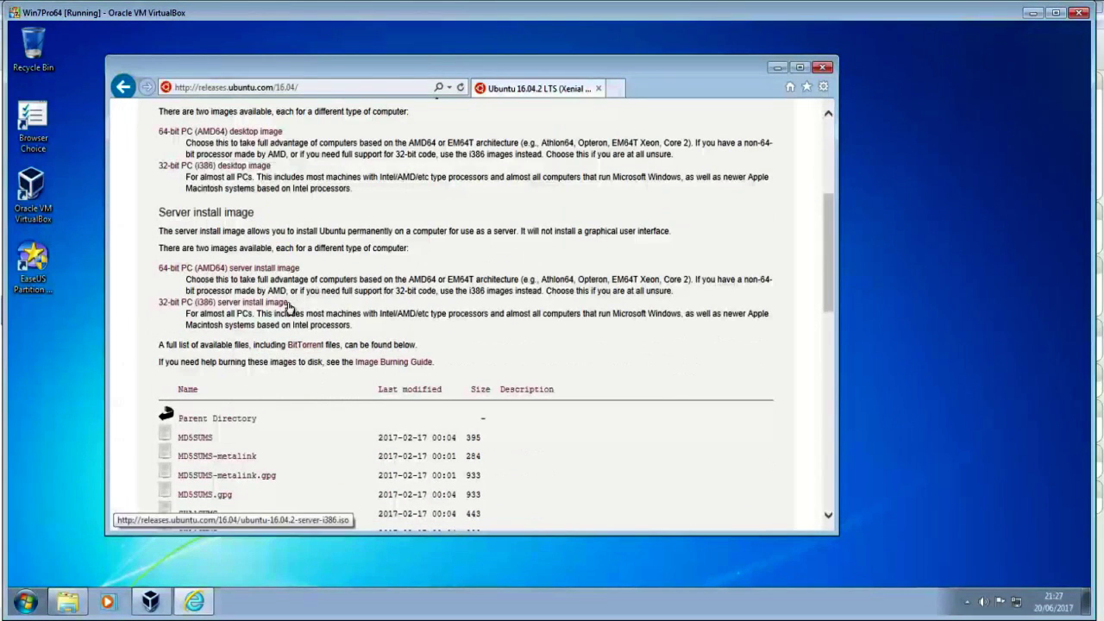
Save the 64-bit PC (AMD64) desktop image from the release page and switch to VirtualBox Manager while it downloads.
{"action": "left_click", "coordinate": [265, 133]}
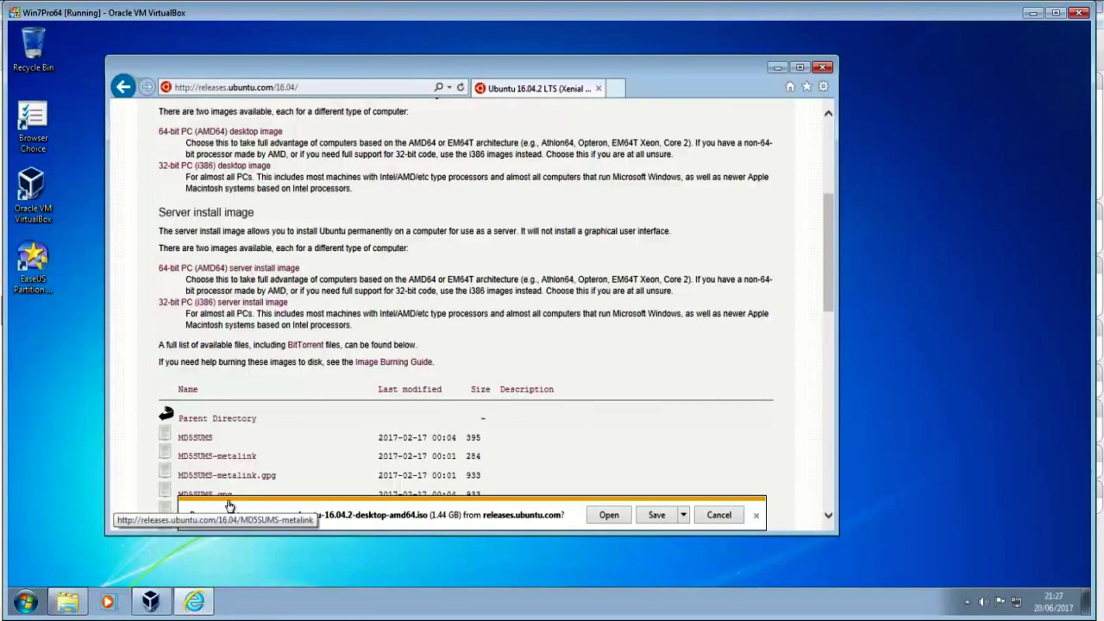
{"action": "left_click", "coordinate": [655, 515]}
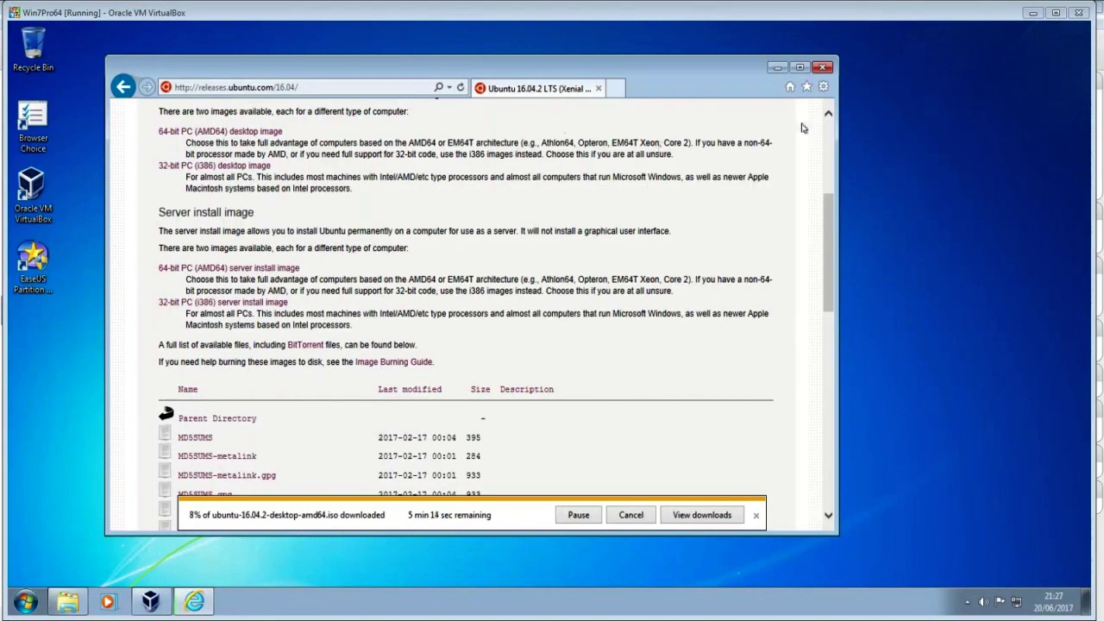
{"action": "left_click", "coordinate": [779, 72]}
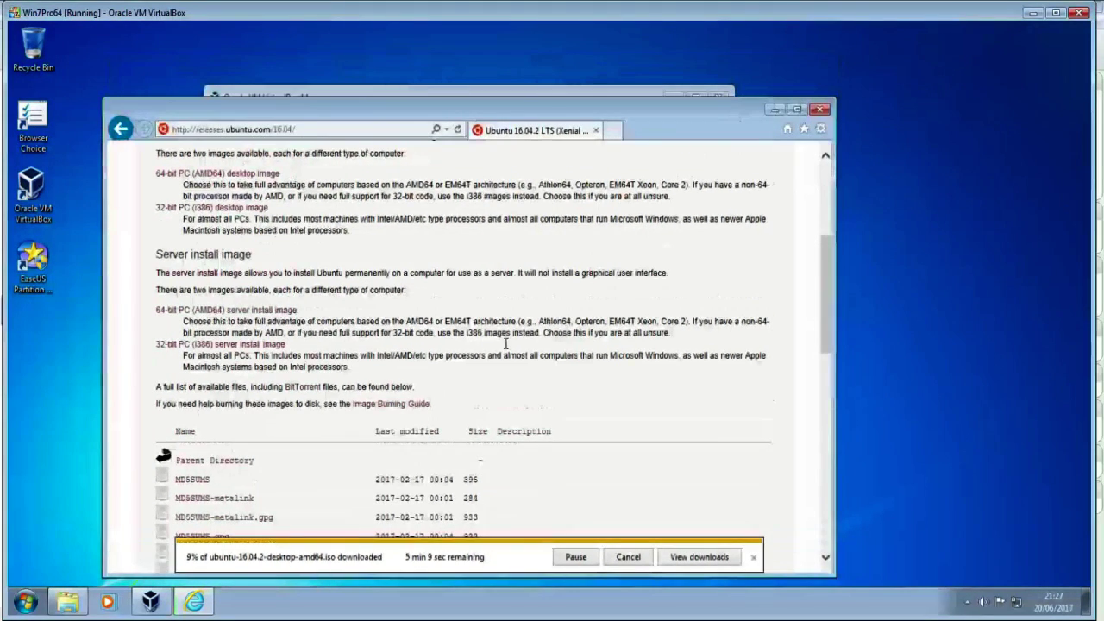
{"action": "left_click", "coordinate": [152, 603]}
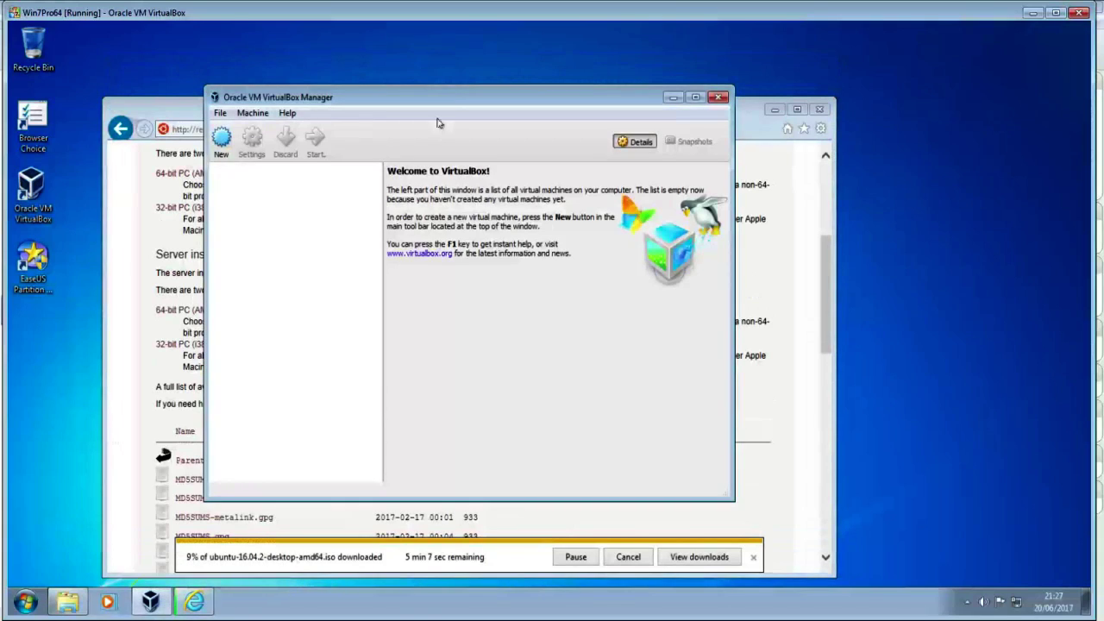
Check the properties of the mininet file in the Downloads folder, widening the columns, and close the folder window.
{"action": "left_click", "coordinate": [68, 602]}
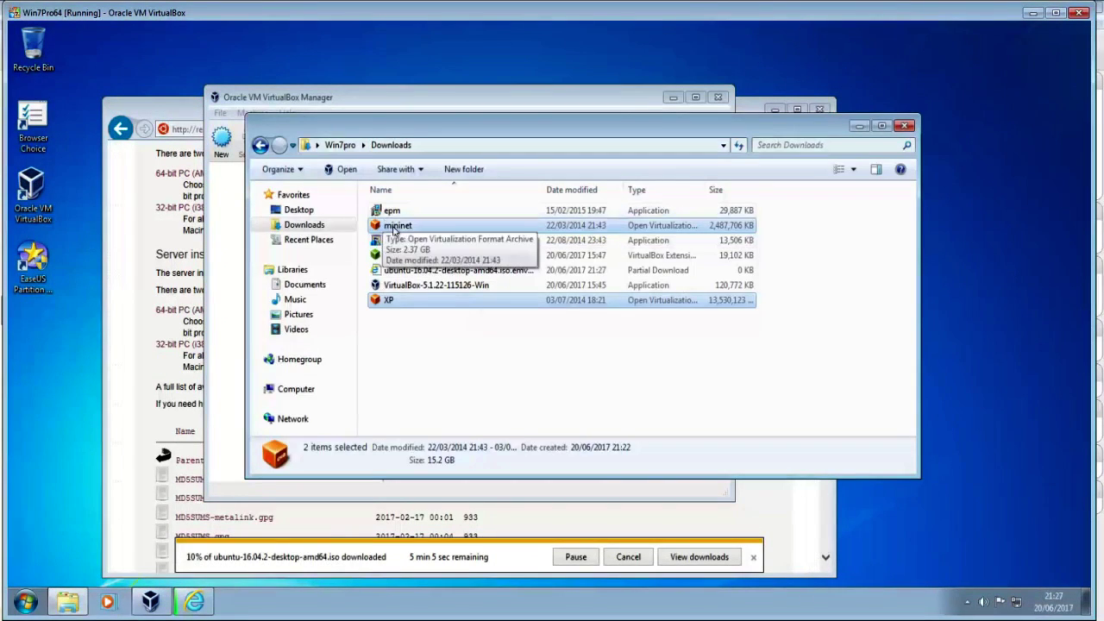
{"action": "left_click", "coordinate": [399, 225]}
{"action": "left_click_drag", "start_coordinate": [712, 197], "coordinate": [802, 192]}
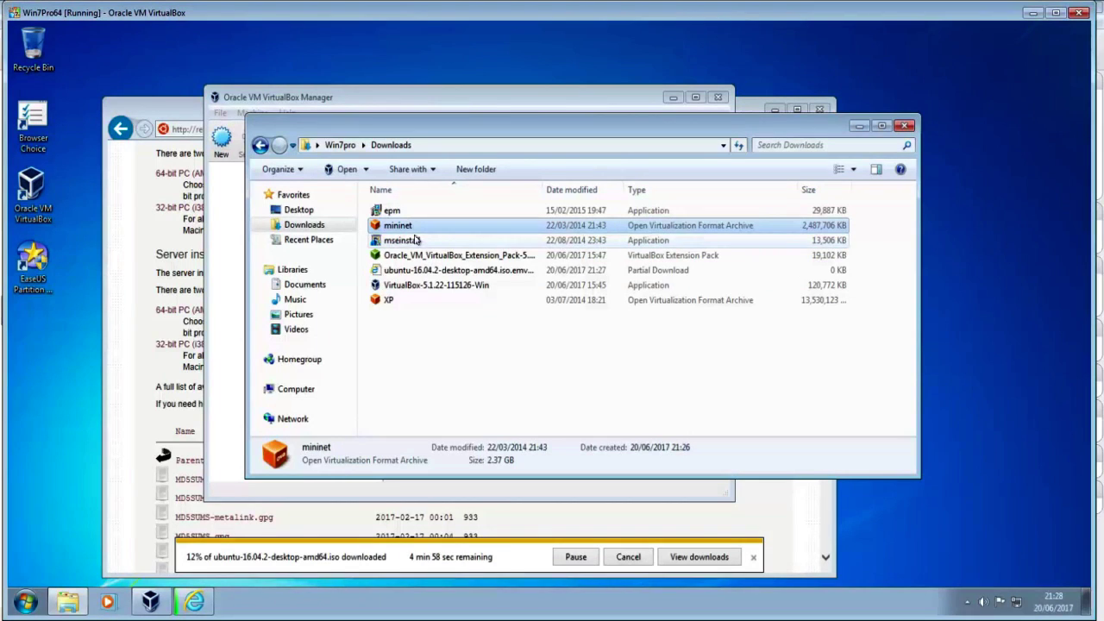
{"action": "right_click", "coordinate": [407, 229]}
{"action": "left_click", "coordinate": [448, 437]}
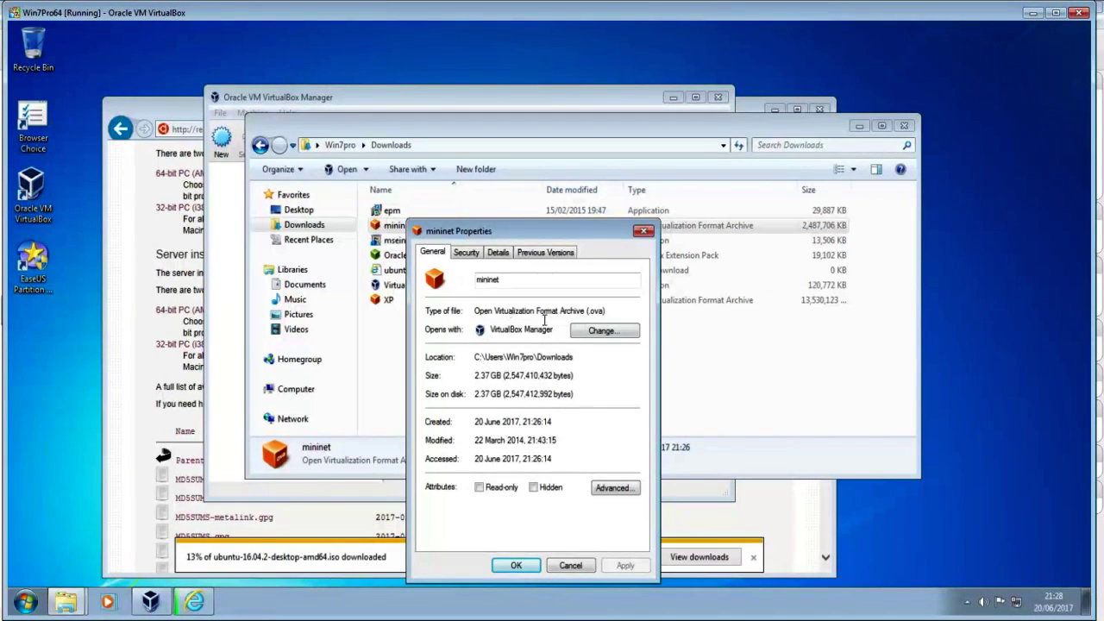
{"action": "left_click", "coordinate": [516, 566]}
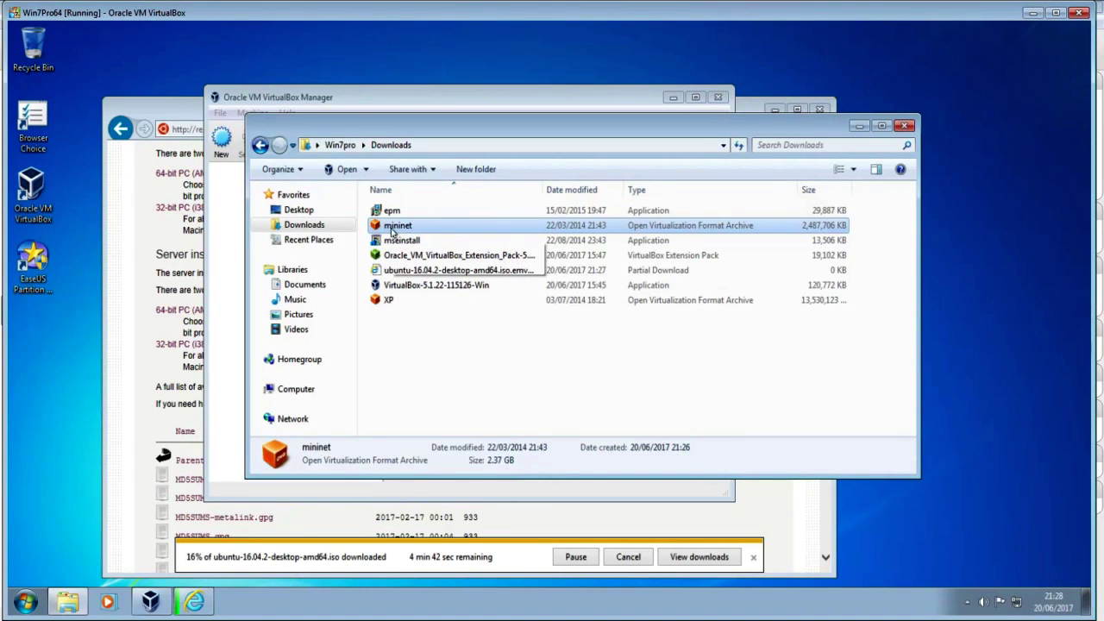
{"action": "left_click", "coordinate": [906, 127]}
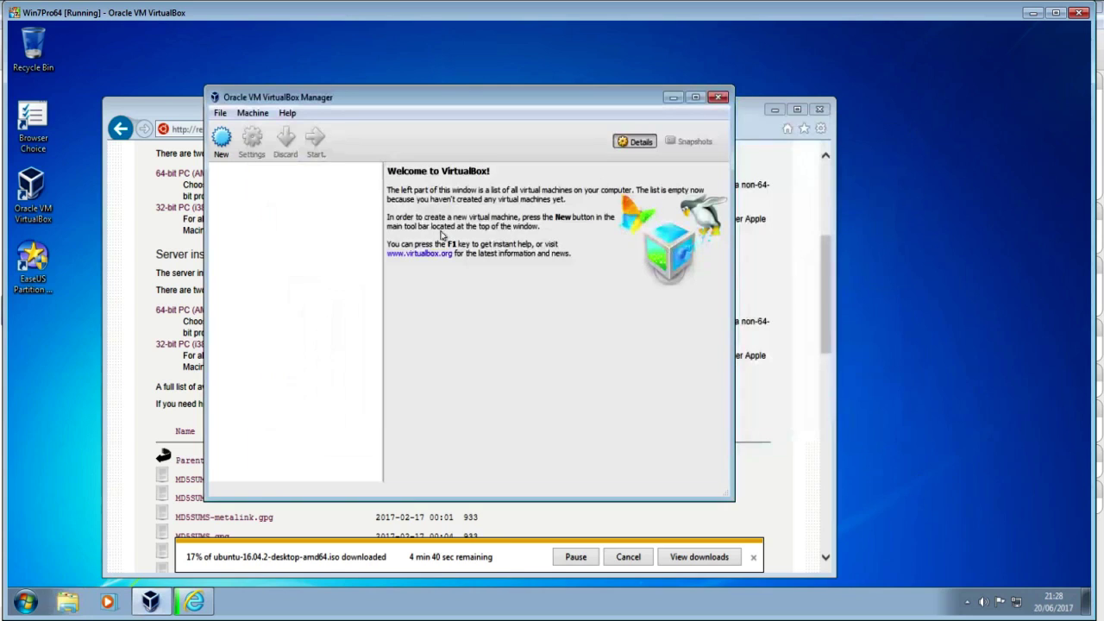
Choose XP.ova from the Downloads folder as the virtual appliance to import and review its appliance settings.
{"action": "left_click", "coordinate": [221, 116]}
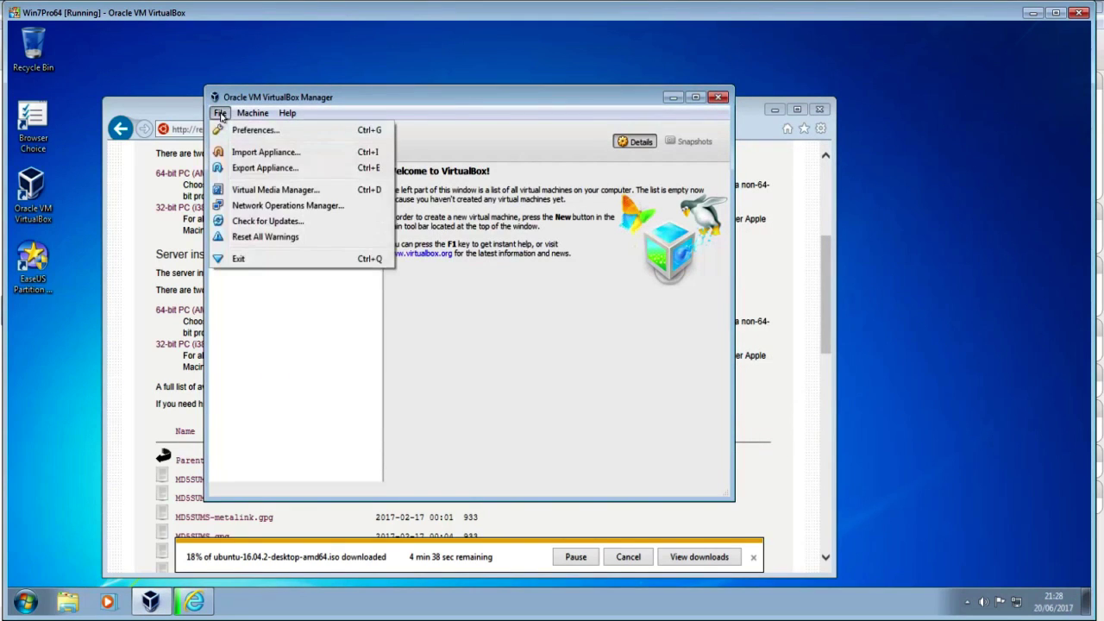
{"action": "left_click", "coordinate": [298, 152]}
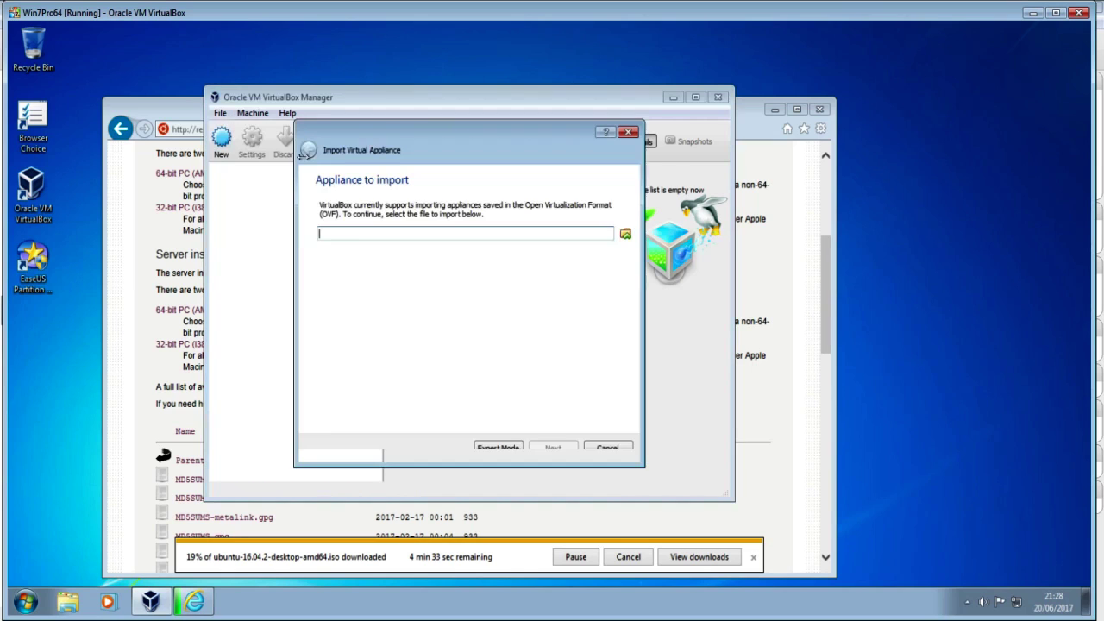
{"action": "left_click", "coordinate": [625, 234]}
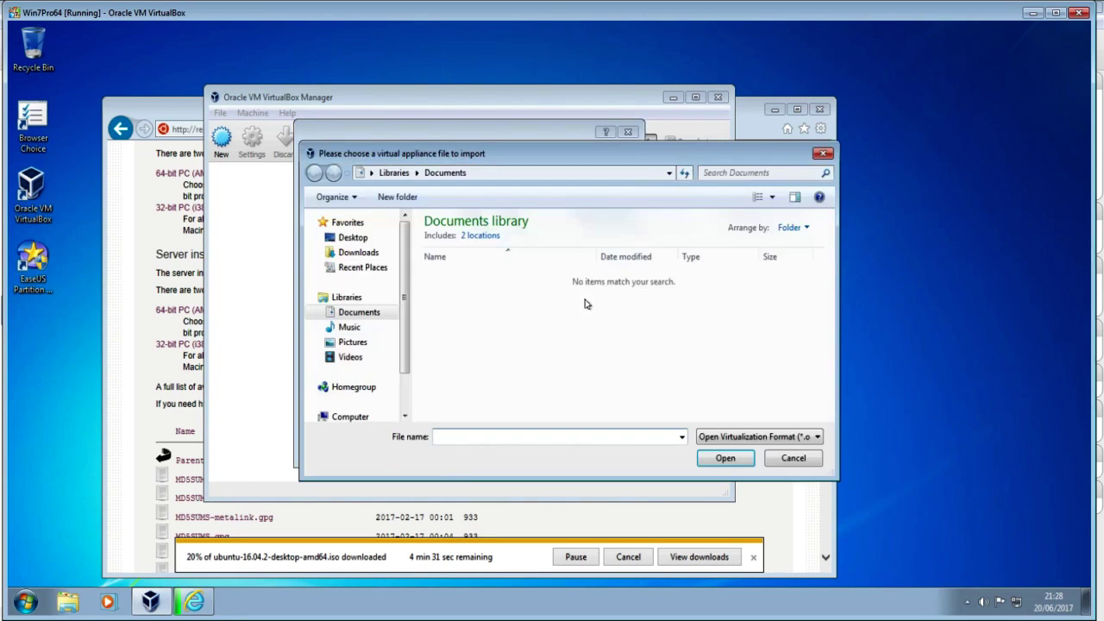
{"action": "left_click", "coordinate": [361, 253]}
{"action": "left_click", "coordinate": [450, 239]}
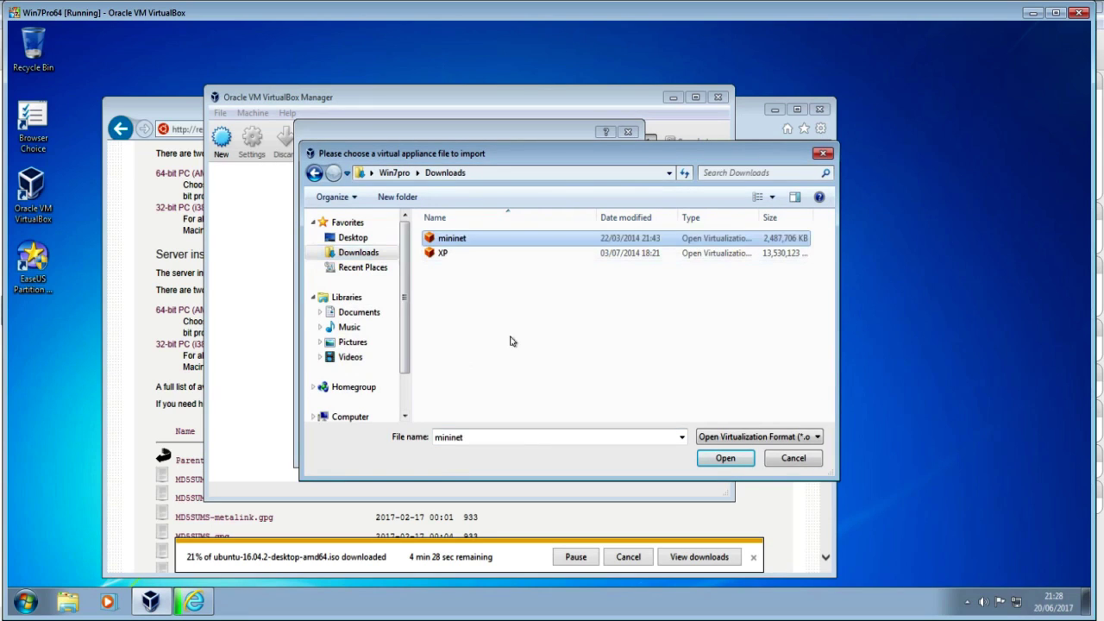
{"action": "left_click", "coordinate": [443, 253]}
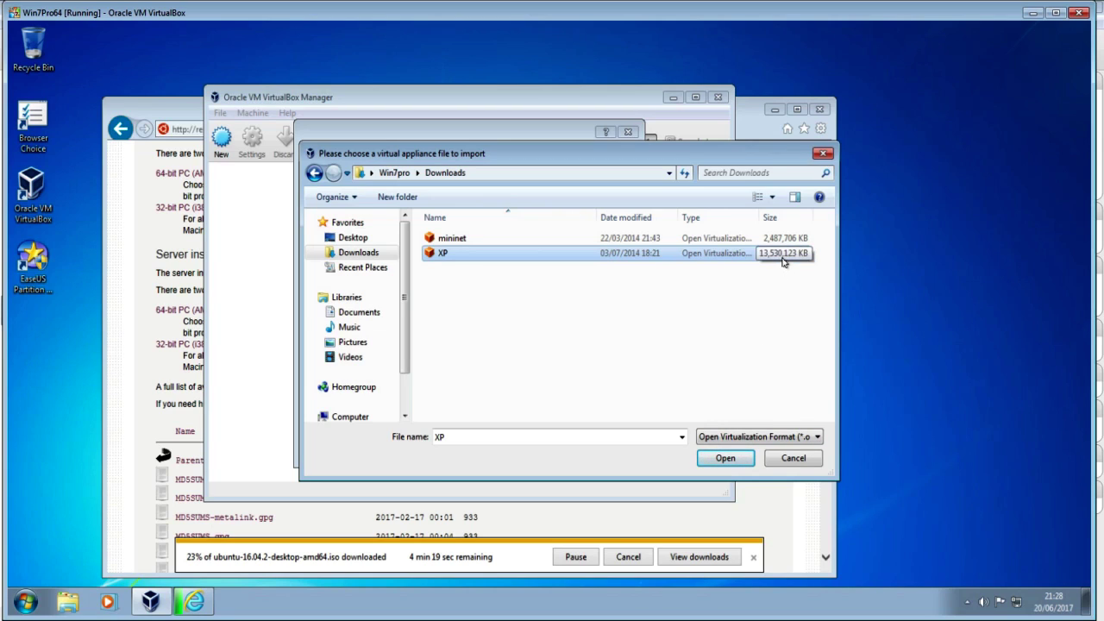
{"action": "left_click", "coordinate": [738, 459]}
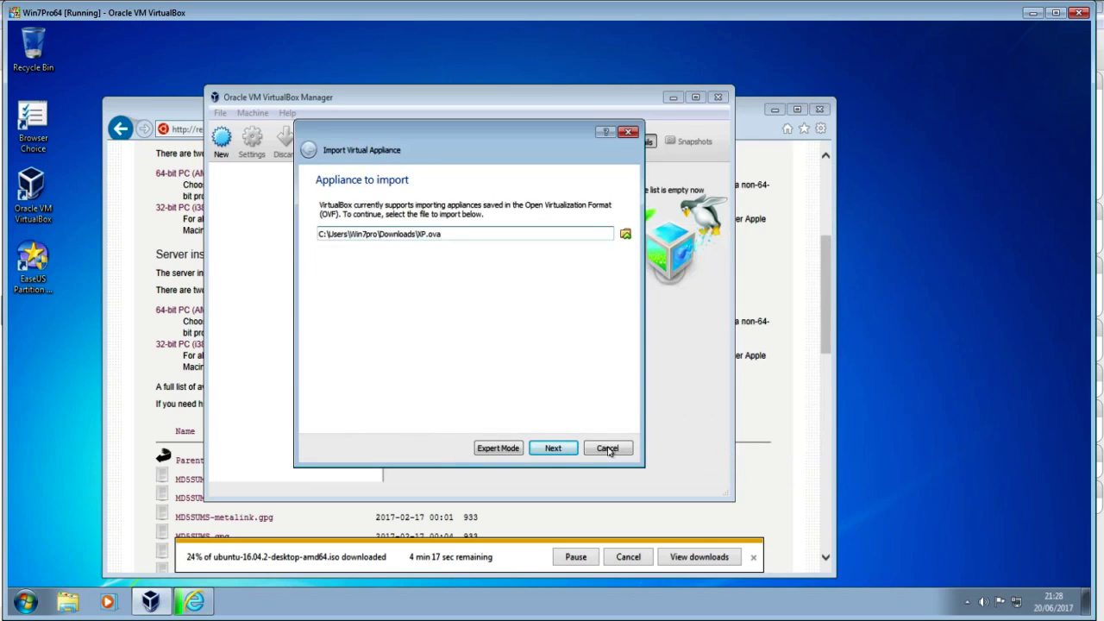
{"action": "left_click", "coordinate": [553, 447]}
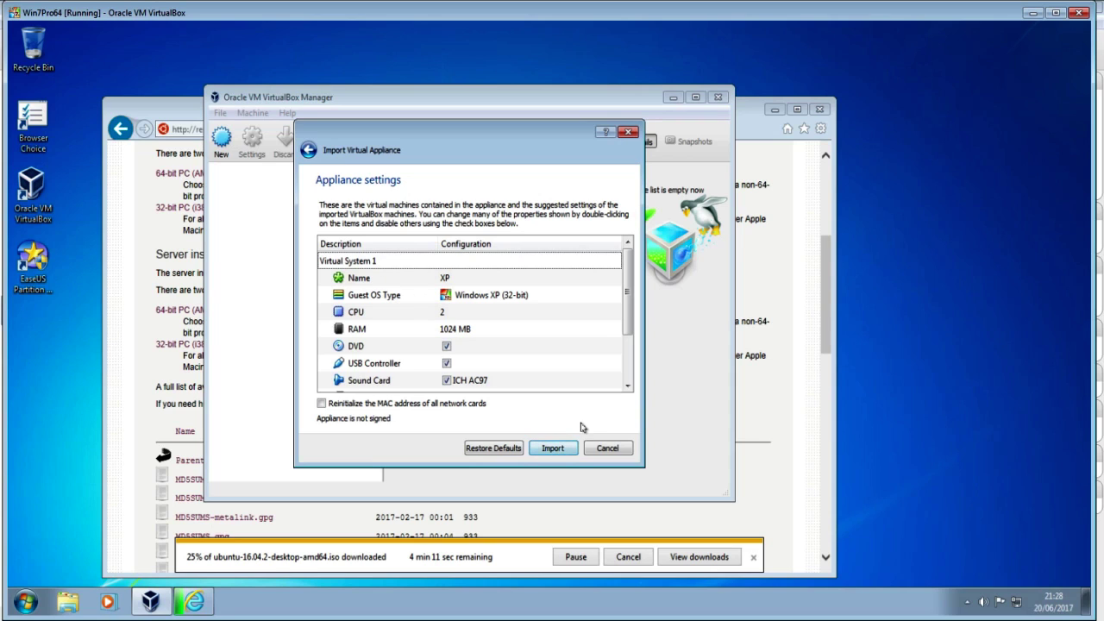
{"action": "left_click_drag", "start_coordinate": [624, 314], "coordinate": [631, 371]}
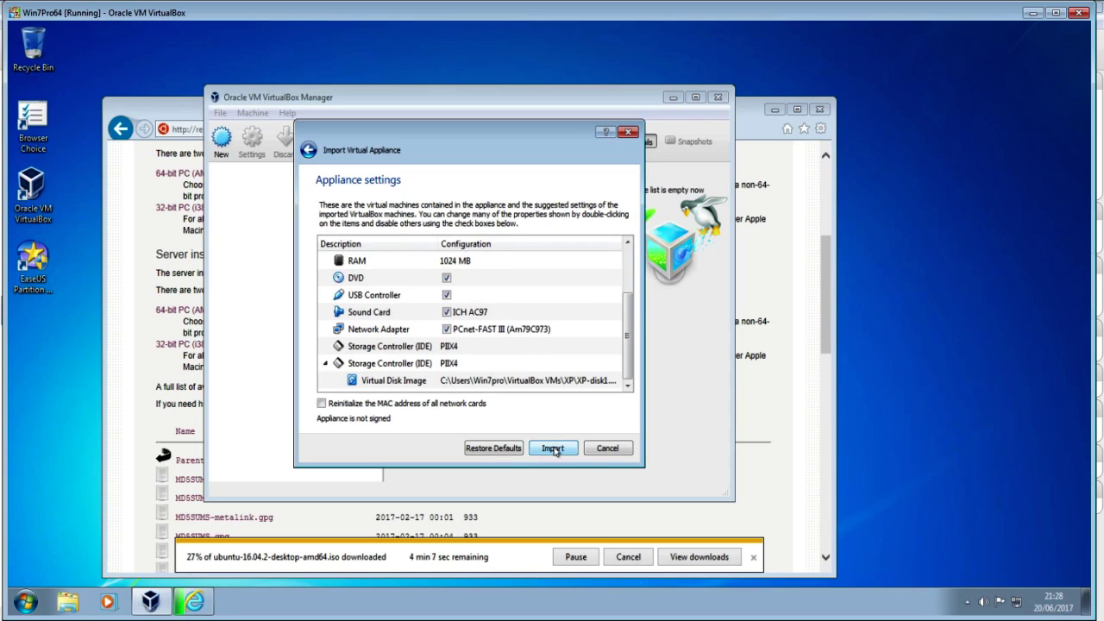
Import the virtual appliance with its suggested settings, leaving the MAC addresses of the network cards not reinitialized.
{"action": "left_click", "coordinate": [322, 405]}
{"action": "left_click", "coordinate": [553, 448]}
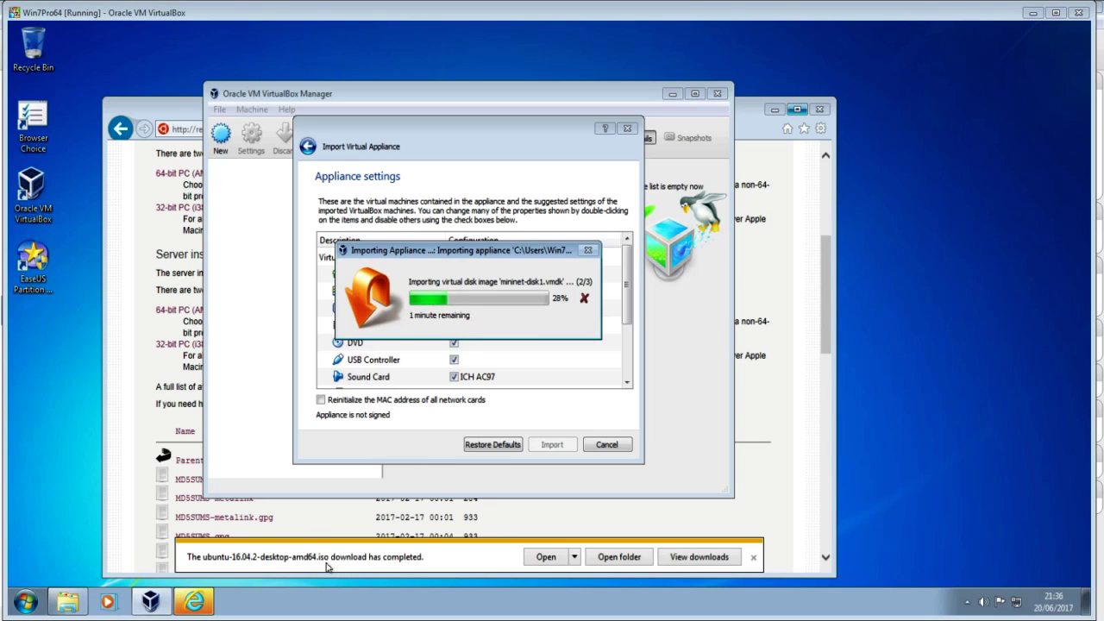
Show the downloaded Ubuntu ISO in its folder, widen the name column, and minimize the folder and browser windows.
{"action": "left_click", "coordinate": [616, 558]}
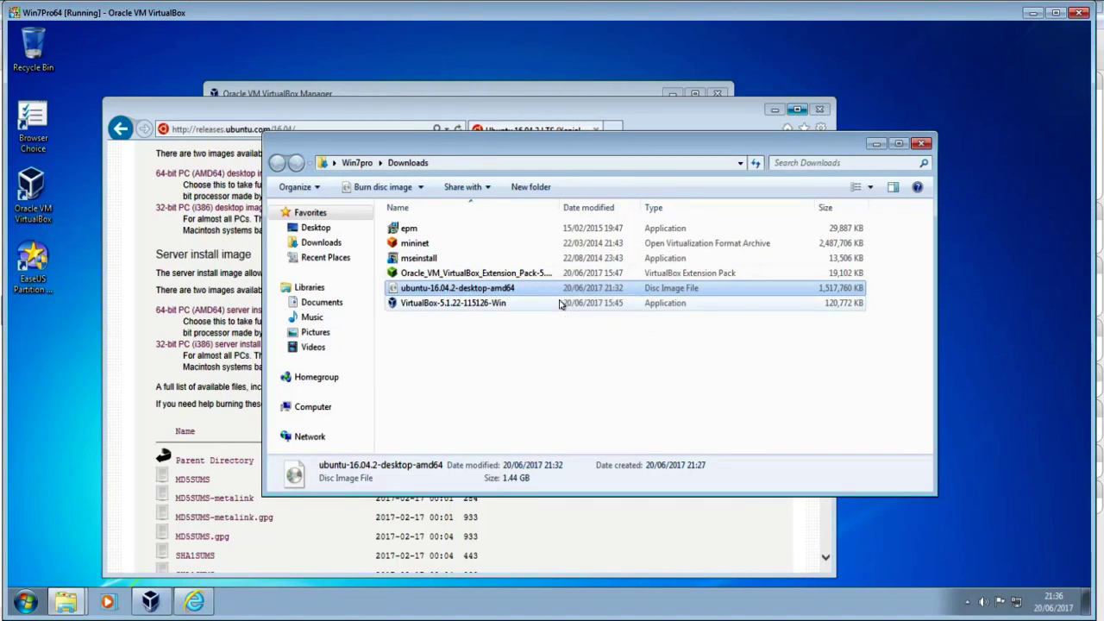
{"action": "left_click_drag", "start_coordinate": [567, 208], "coordinate": [623, 208]}
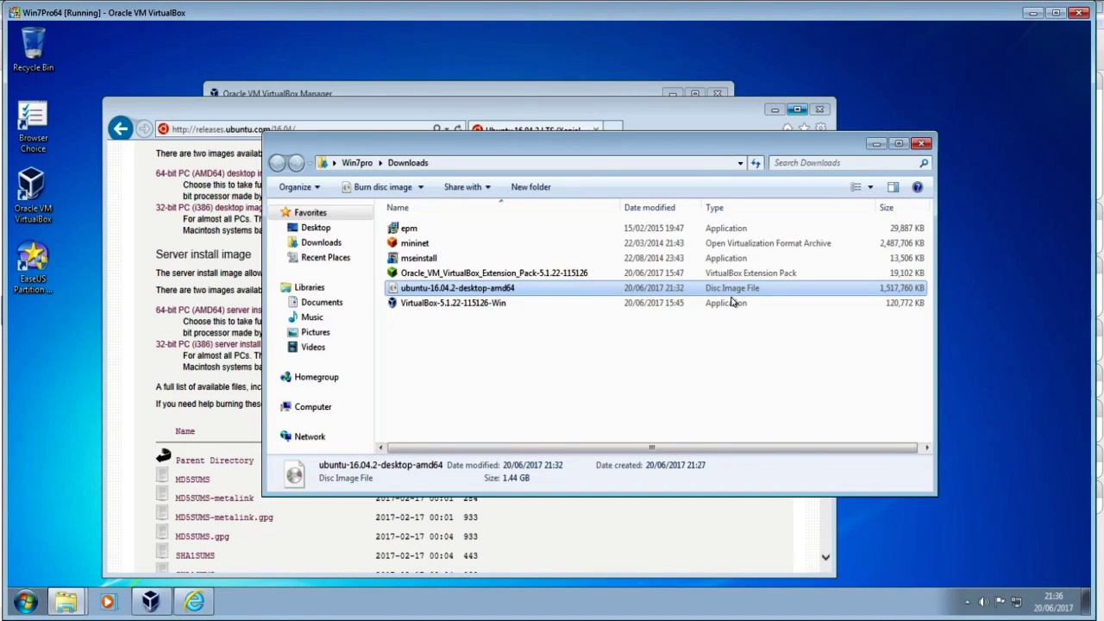
{"action": "left_click", "coordinate": [876, 144]}
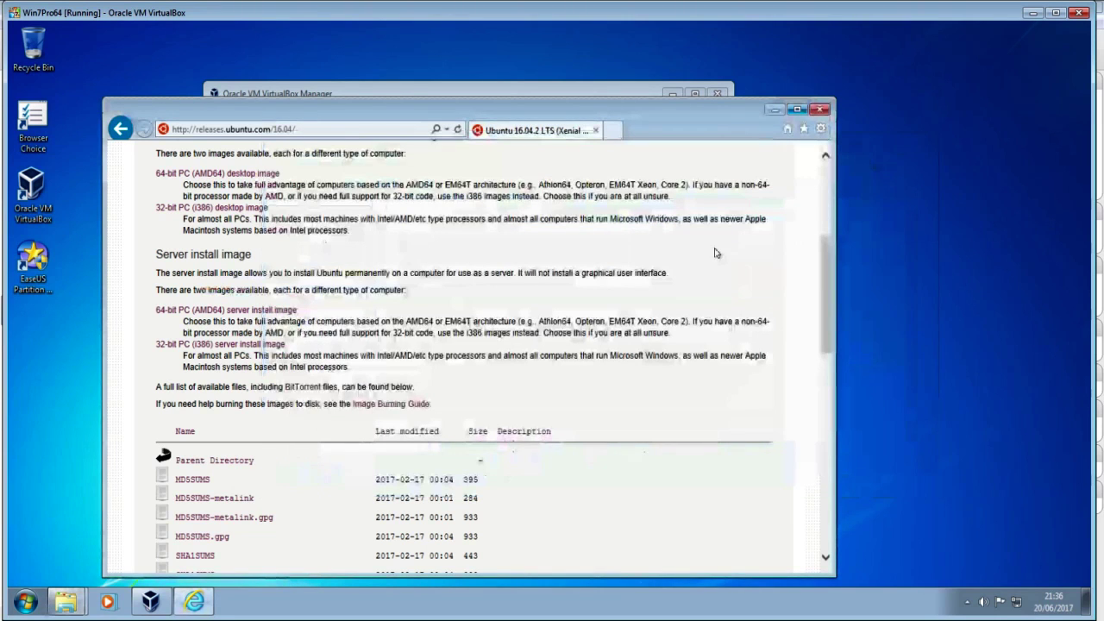
{"action": "left_click", "coordinate": [773, 114]}
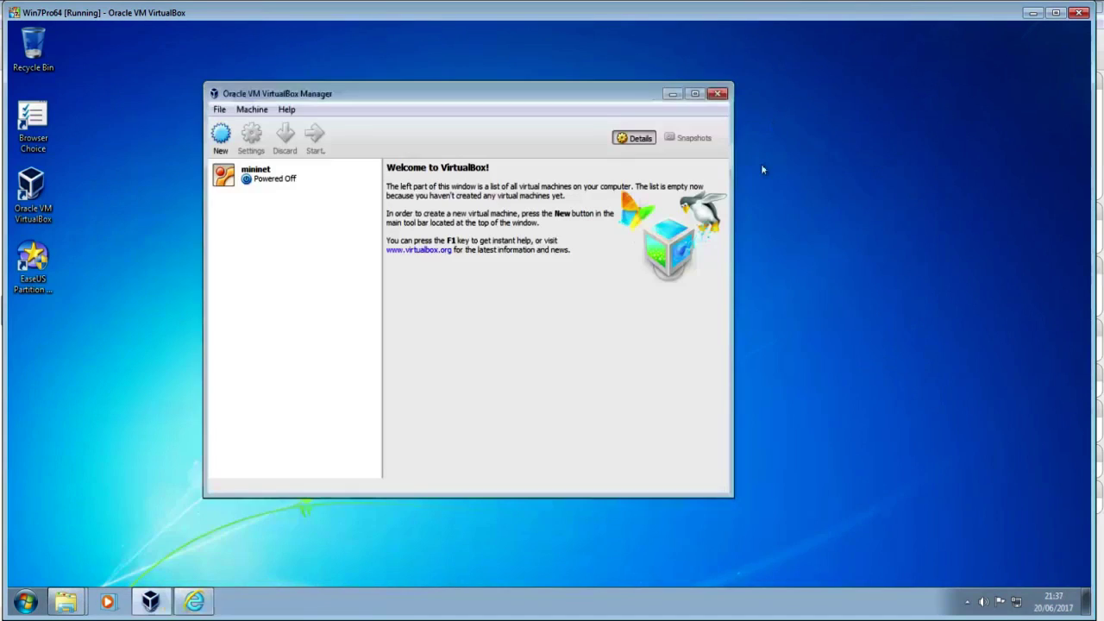
Open the settings of the mininet virtual machine and review its general, advanced, description and encryption options.
{"action": "left_click", "coordinate": [264, 185]}
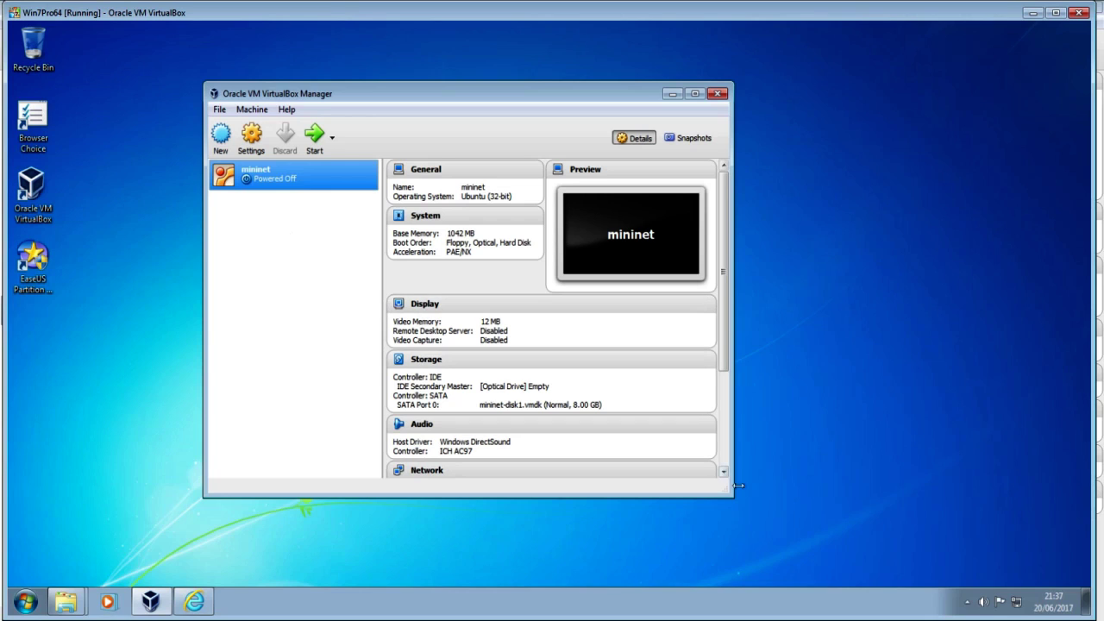
{"action": "left_click_drag", "start_coordinate": [727, 355], "coordinate": [730, 288]}
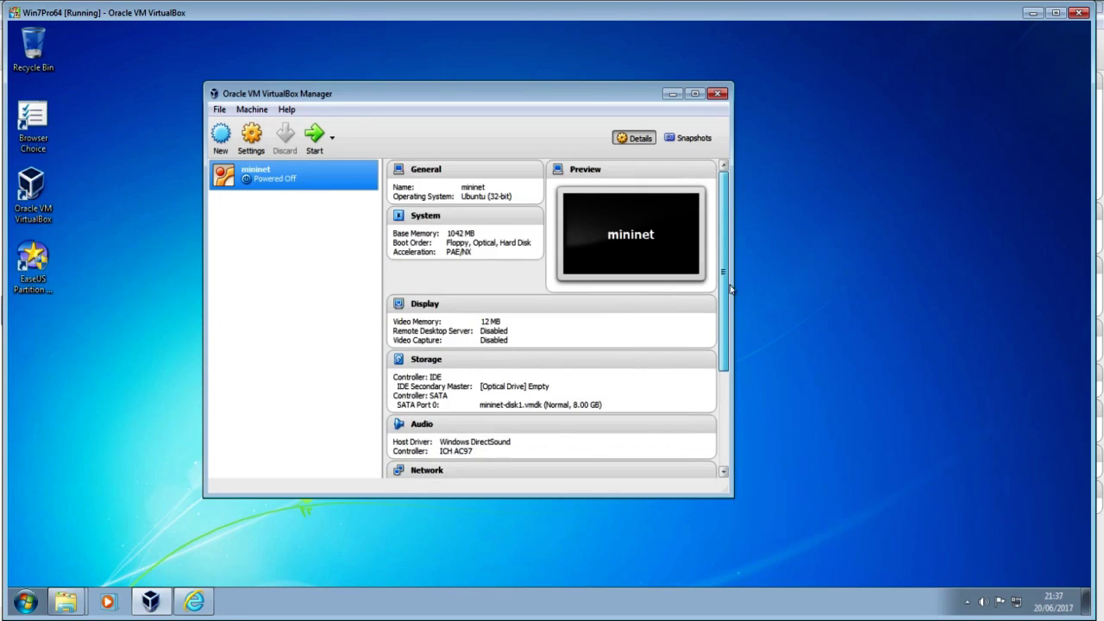
{"action": "left_click", "coordinate": [251, 142]}
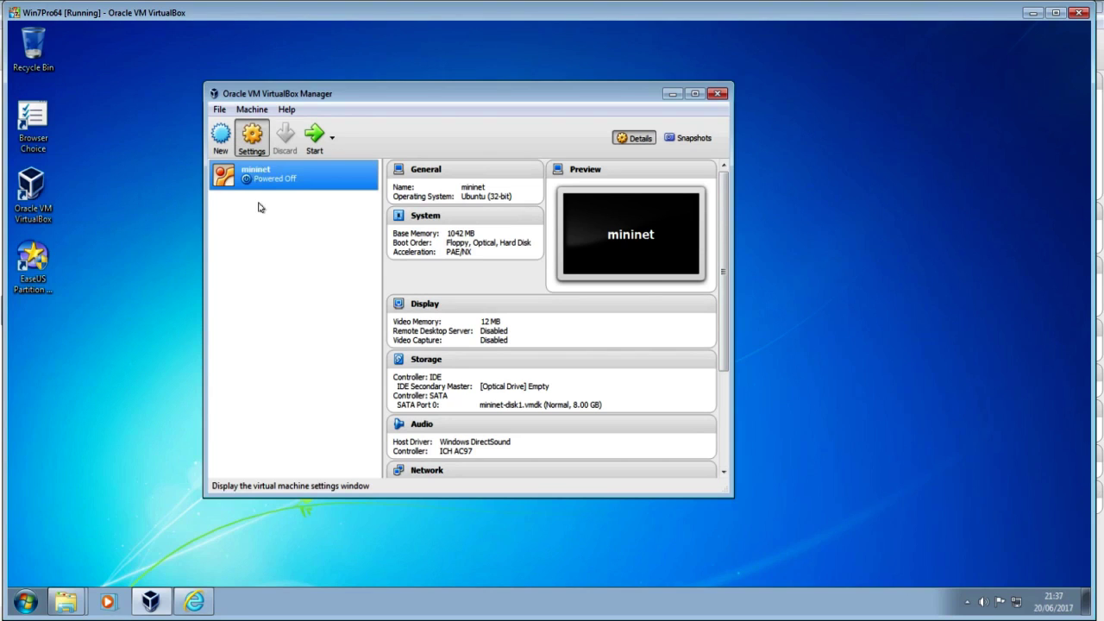
{"action": "left_click_drag", "start_coordinate": [385, 136], "coordinate": [435, 98]}
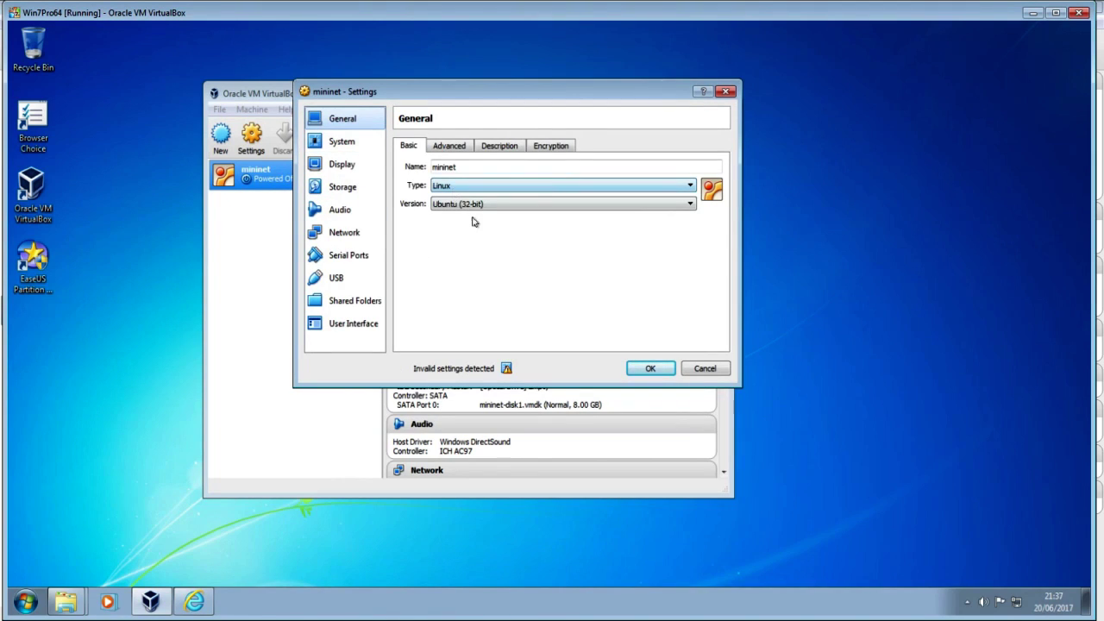
{"action": "left_click", "coordinate": [451, 148]}
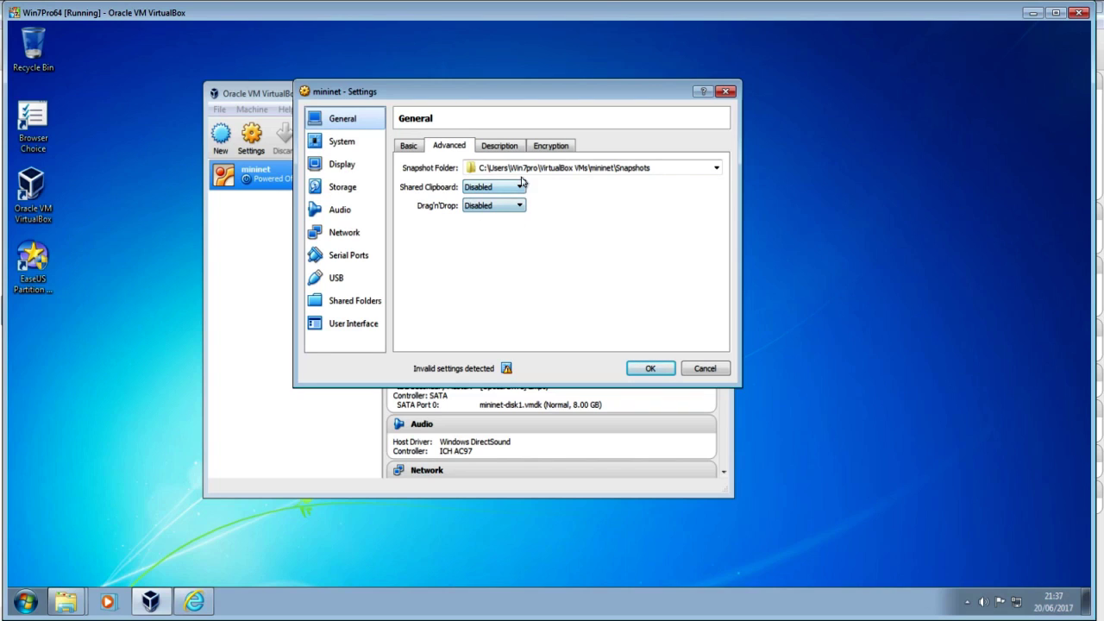
{"action": "left_click", "coordinate": [499, 148]}
{"action": "left_click", "coordinate": [558, 152]}
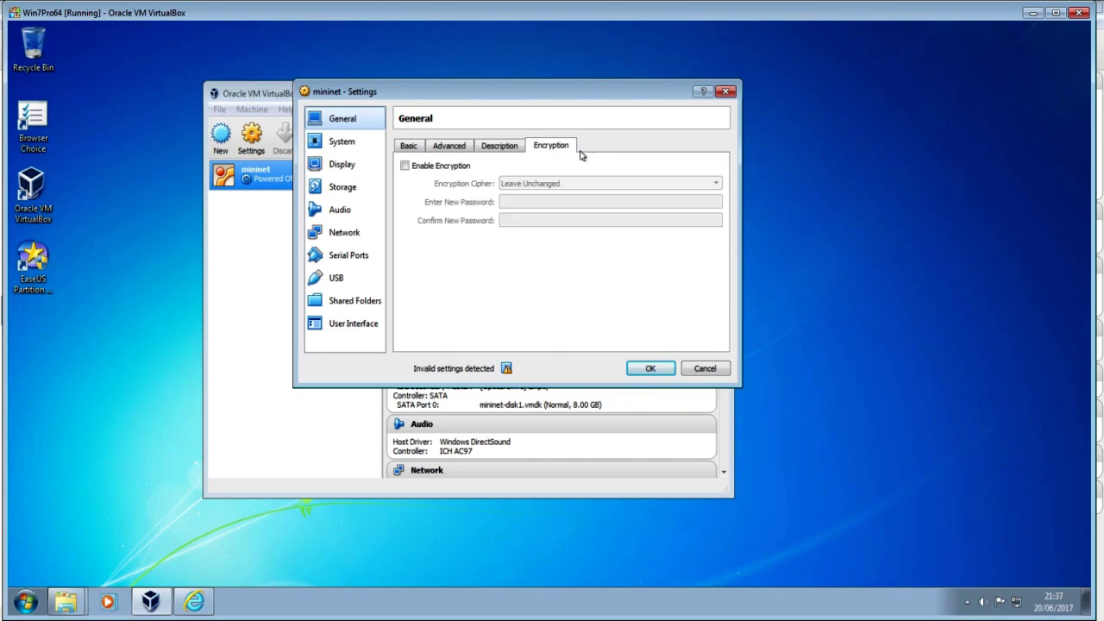
Review the mininet machine's motherboard and processor settings.
{"action": "left_click", "coordinate": [350, 148]}
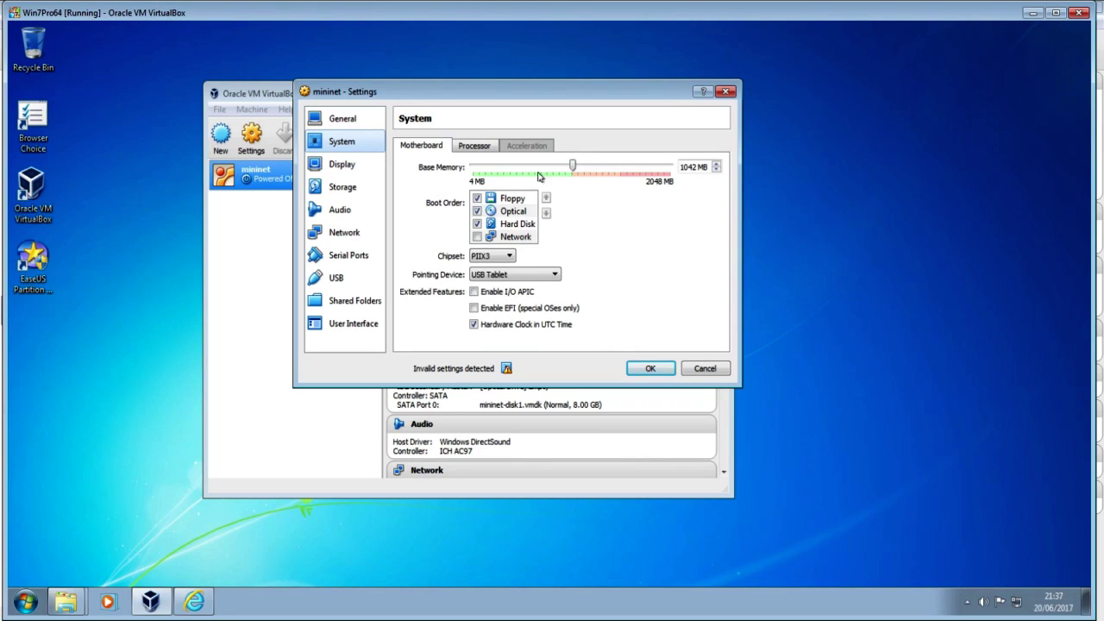
{"action": "left_click", "coordinate": [477, 148]}
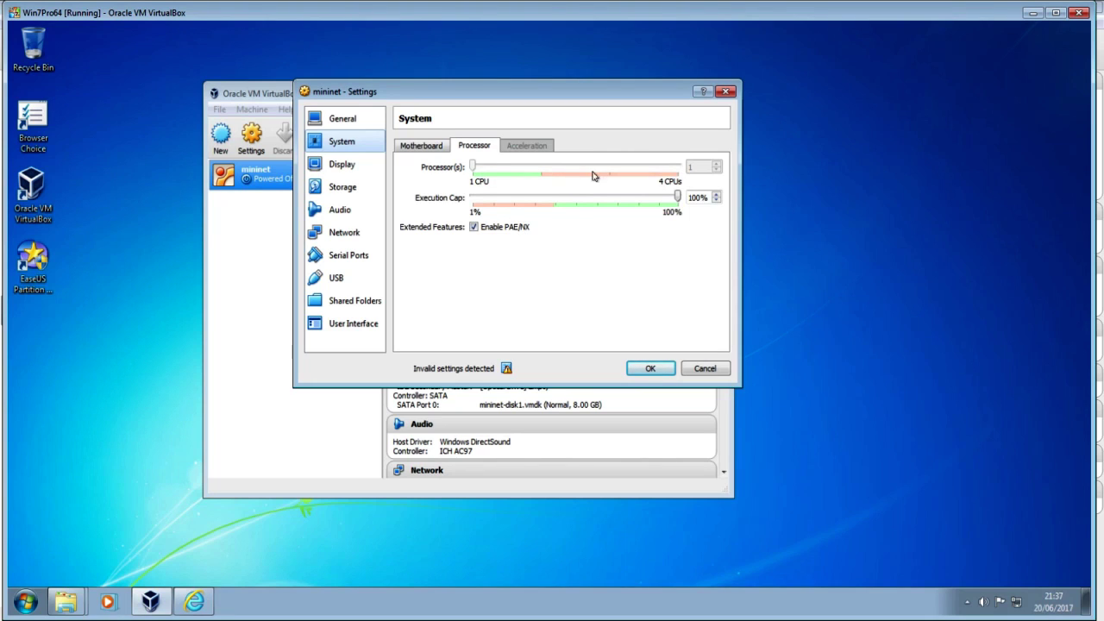
{"action": "left_click", "coordinate": [438, 149]}
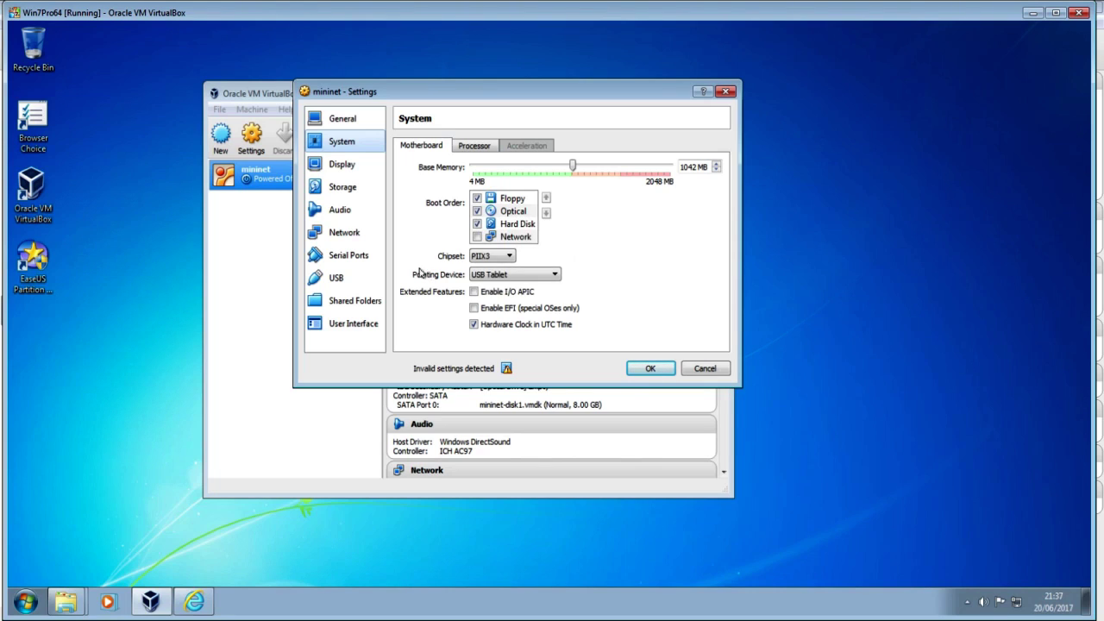
Disable Floppy as a boot device, move it below Hard Disk, and put Hard Disk first in the boot order.
{"action": "left_click", "coordinate": [477, 200]}
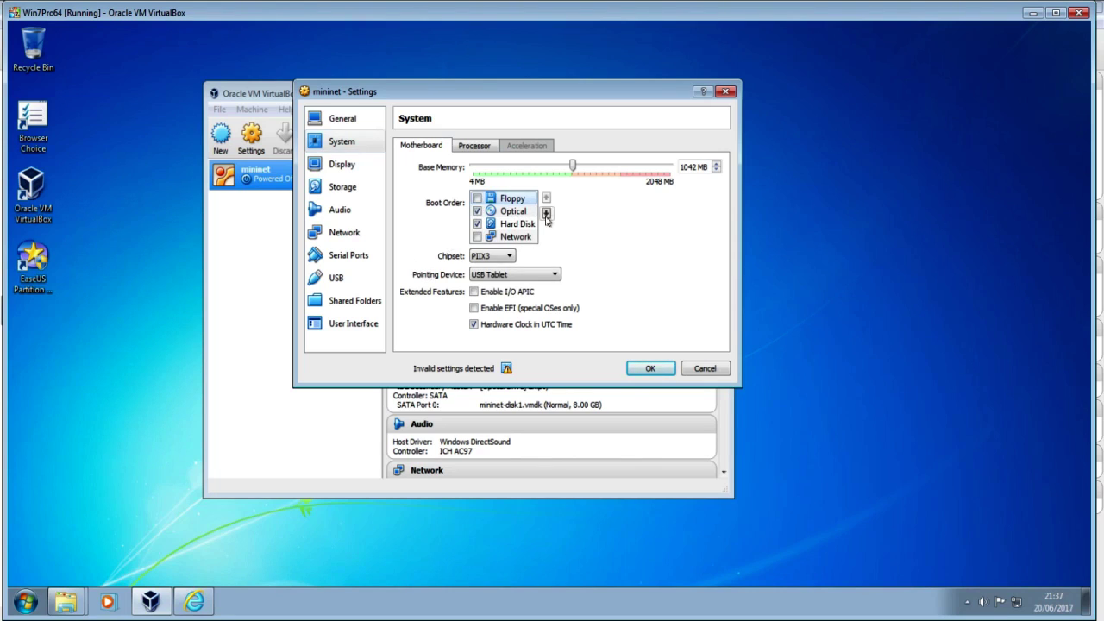
{"action": "left_click", "coordinate": [546, 212]}
{"action": "left_click", "coordinate": [546, 212]}
{"action": "left_click", "coordinate": [518, 211]}
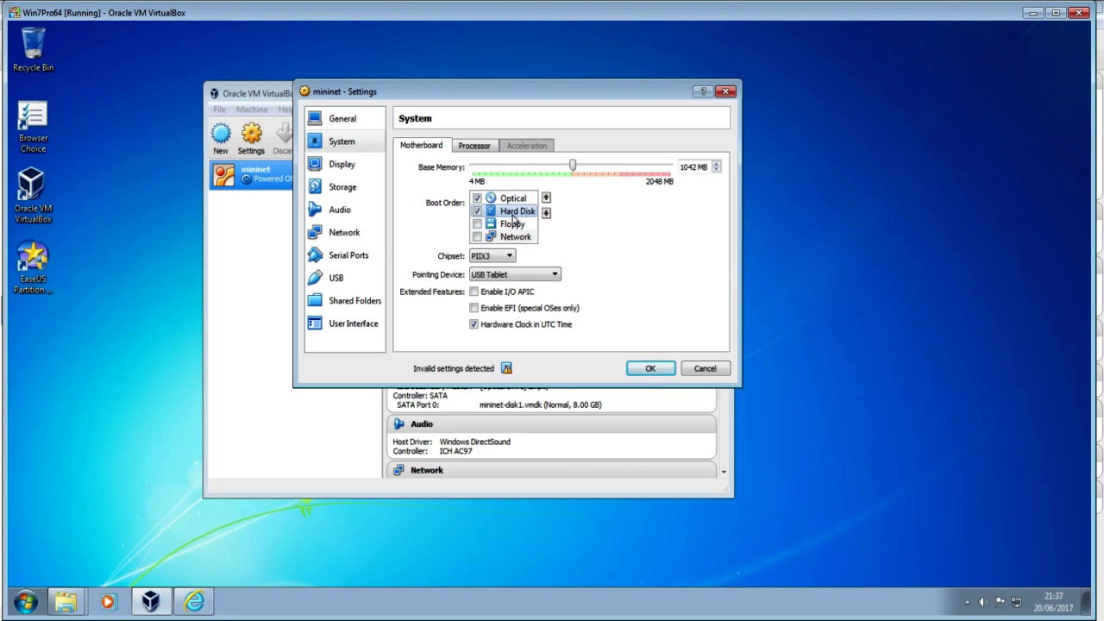
{"action": "left_click", "coordinate": [546, 198]}
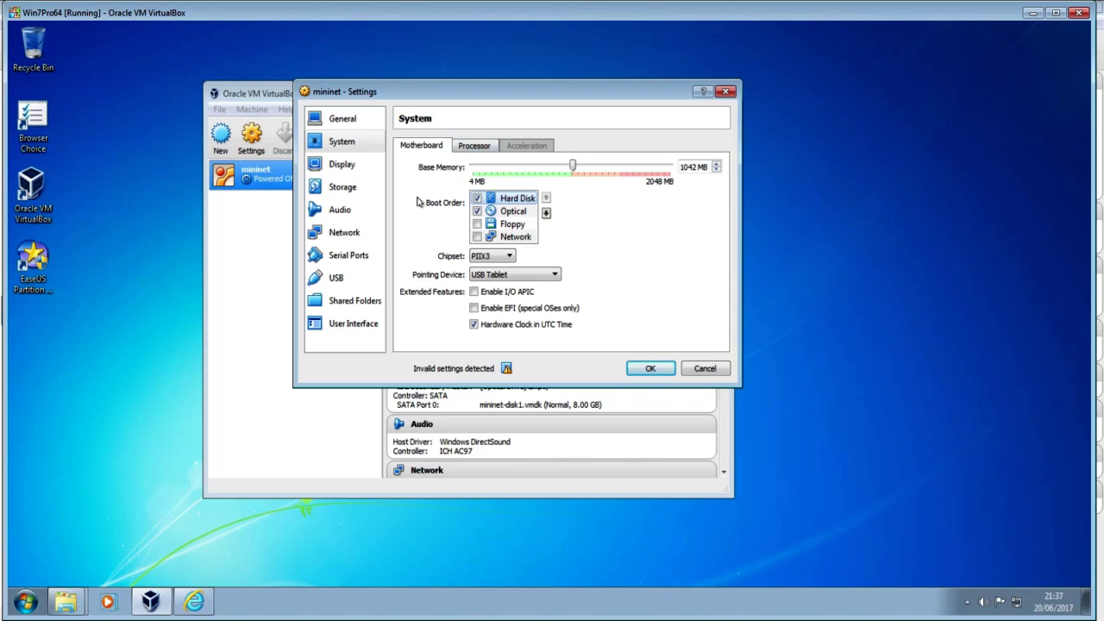
Set the mininet machine's video memory to 64 MB.
{"action": "left_click", "coordinate": [345, 165]}
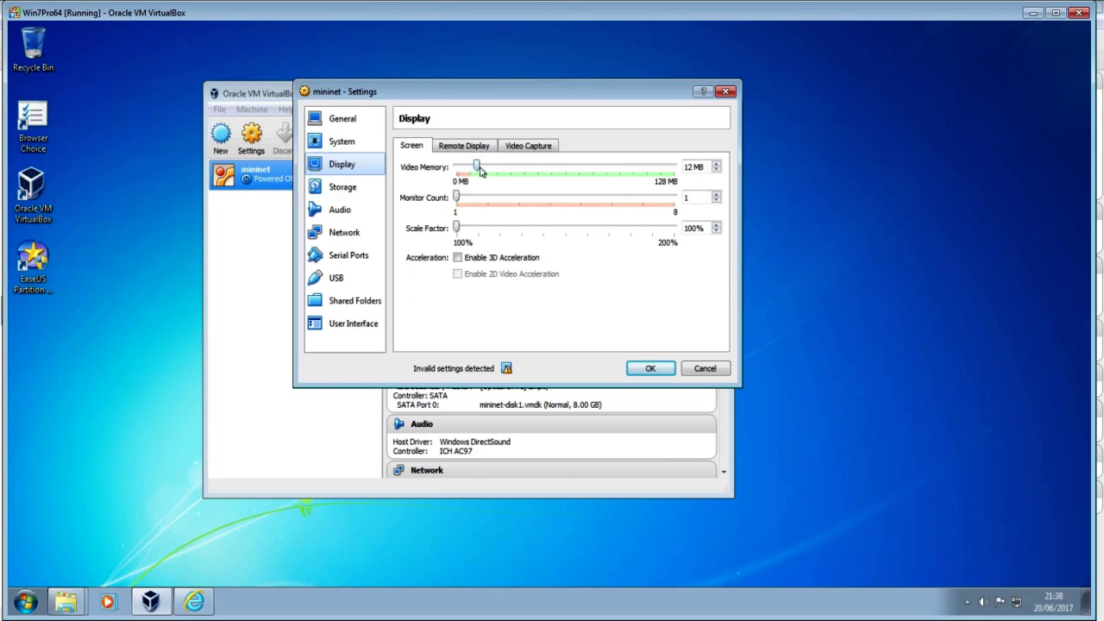
{"action": "left_click_drag", "start_coordinate": [479, 166], "coordinate": [569, 174]}
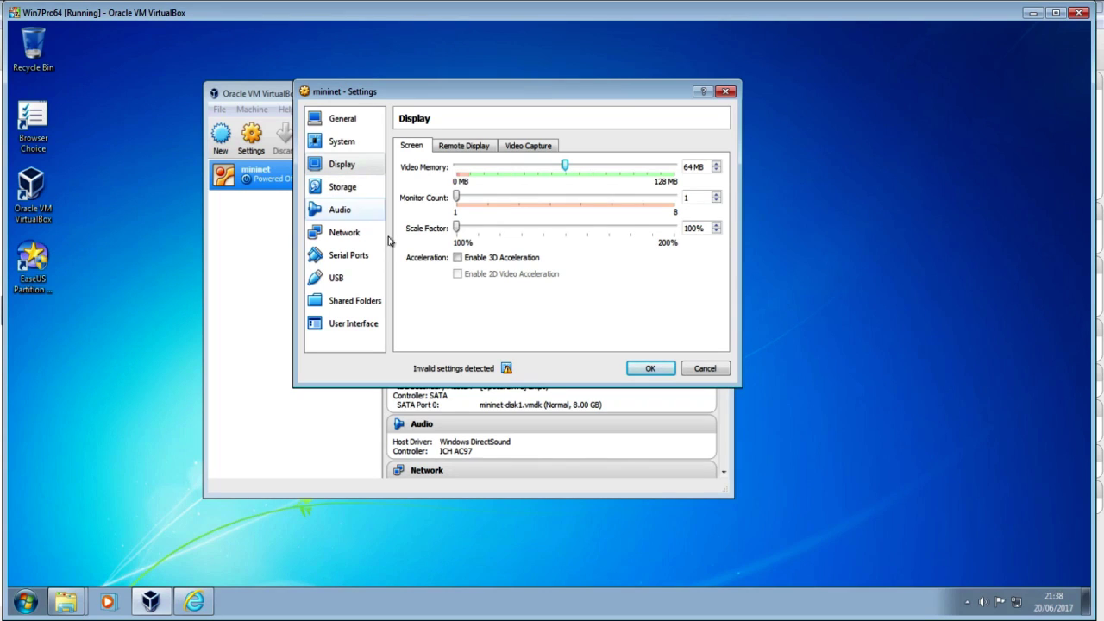
Examine the mininet-disk1.vmdk hard disk and the empty optical drive in the storage settings, and close the settings without saving.
{"action": "left_click", "coordinate": [350, 190]}
{"action": "left_click", "coordinate": [436, 214]}
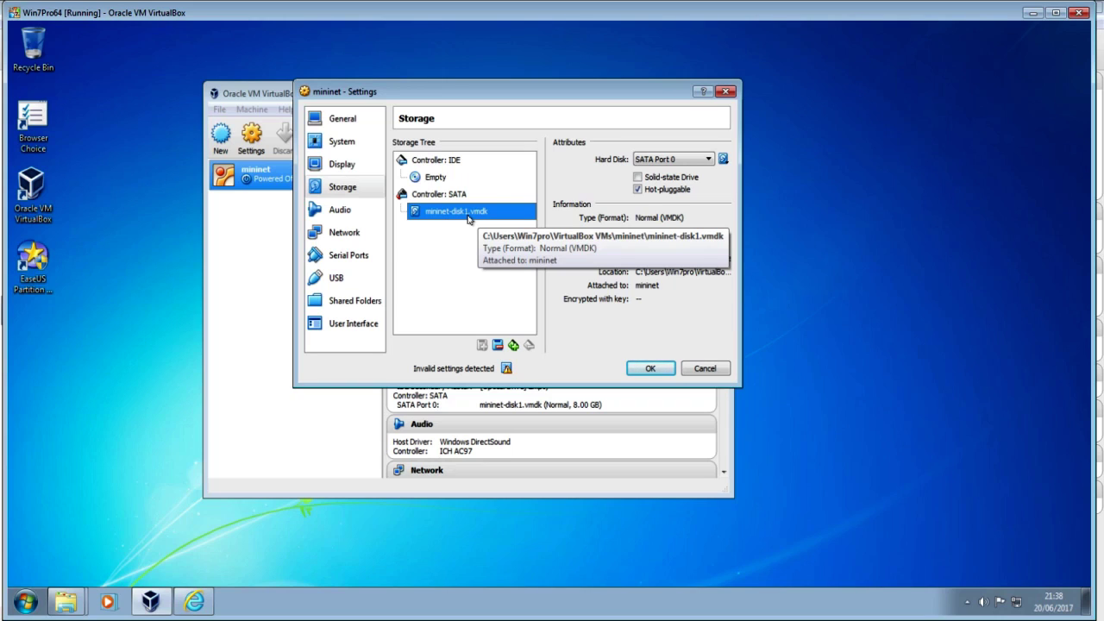
{"action": "left_click", "coordinate": [409, 181]}
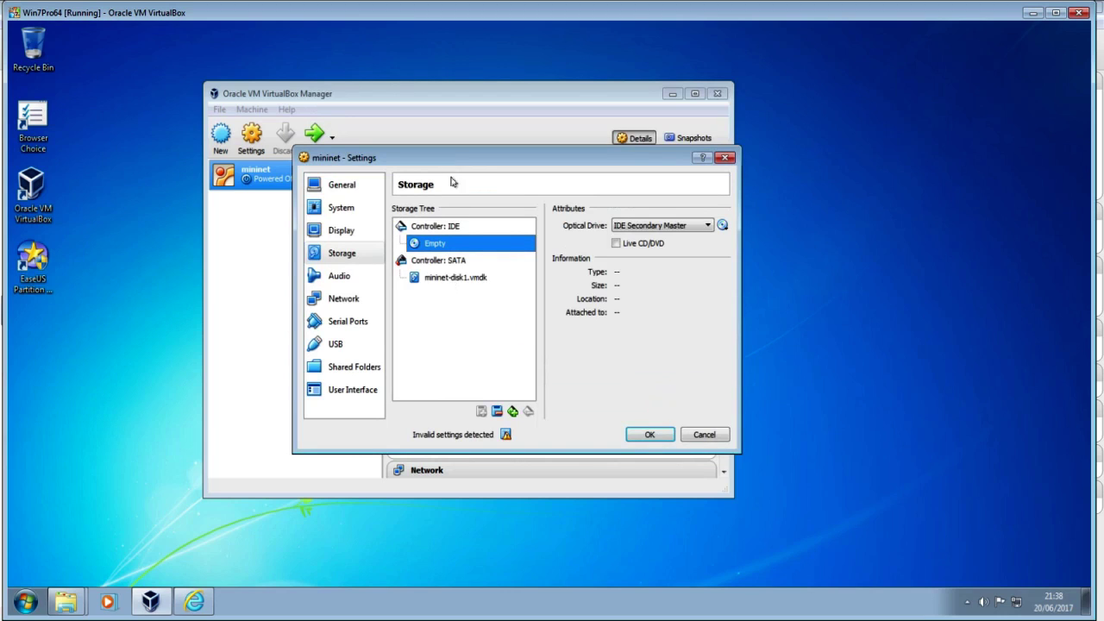
{"action": "mouse_move", "coordinate": [450, 162]}
{"action": "left_mouse_down"}
{"action": "mouse_move", "coordinate": [435, 151]}
{"action": "mouse_move", "coordinate": [464, 150]}
{"action": "mouse_move", "coordinate": [468, 168]}
{"action": "left_mouse_up"}
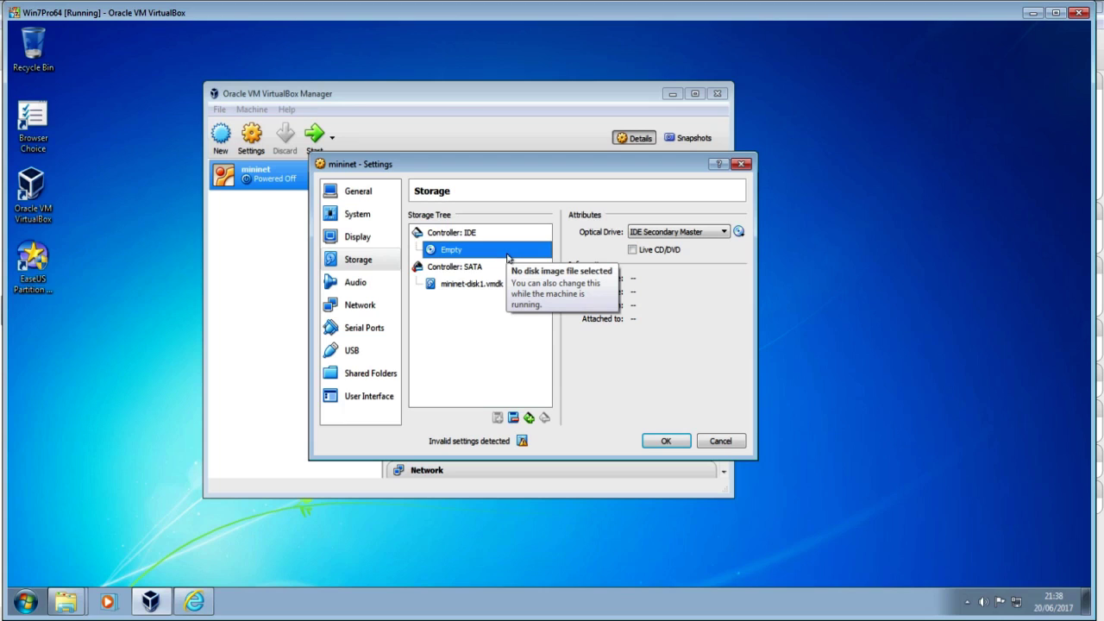
{"action": "left_click", "coordinate": [742, 164]}
Check the installed VirtualBox version in the program's About information and close it.
{"action": "left_click", "coordinate": [286, 109]}
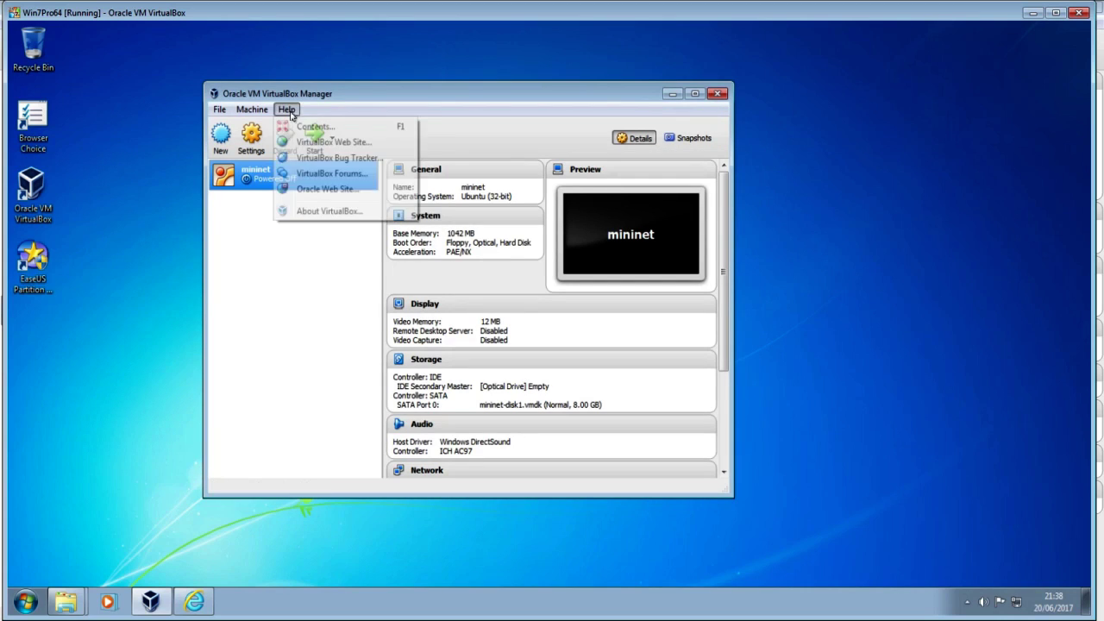
{"action": "left_click", "coordinate": [338, 215]}
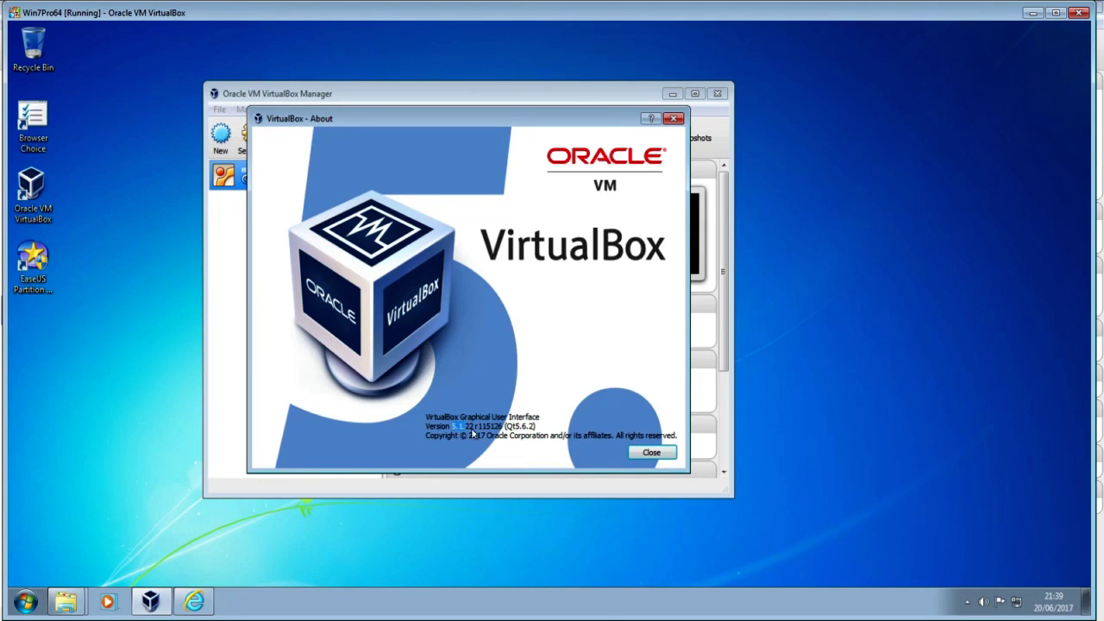
{"action": "left_click_drag", "start_coordinate": [452, 427], "coordinate": [479, 430]}
{"action": "left_click", "coordinate": [652, 454]}
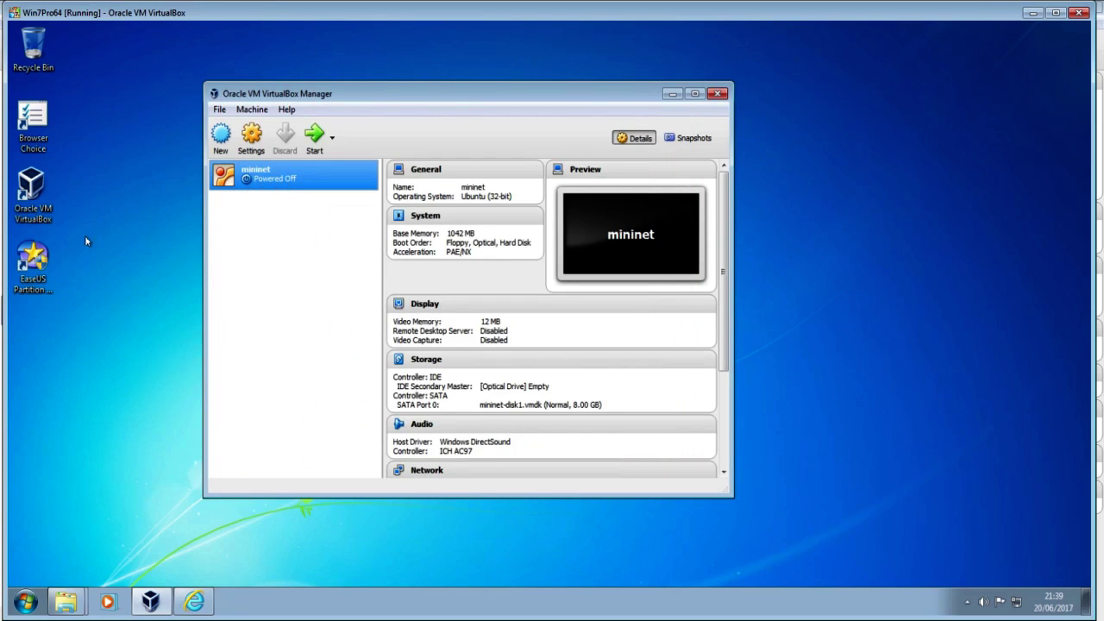
Check the version numbers of the VirtualBox installer and the Oracle VM VirtualBox Extension Pack in the Downloads folder.
{"action": "right_click", "coordinate": [65, 601]}
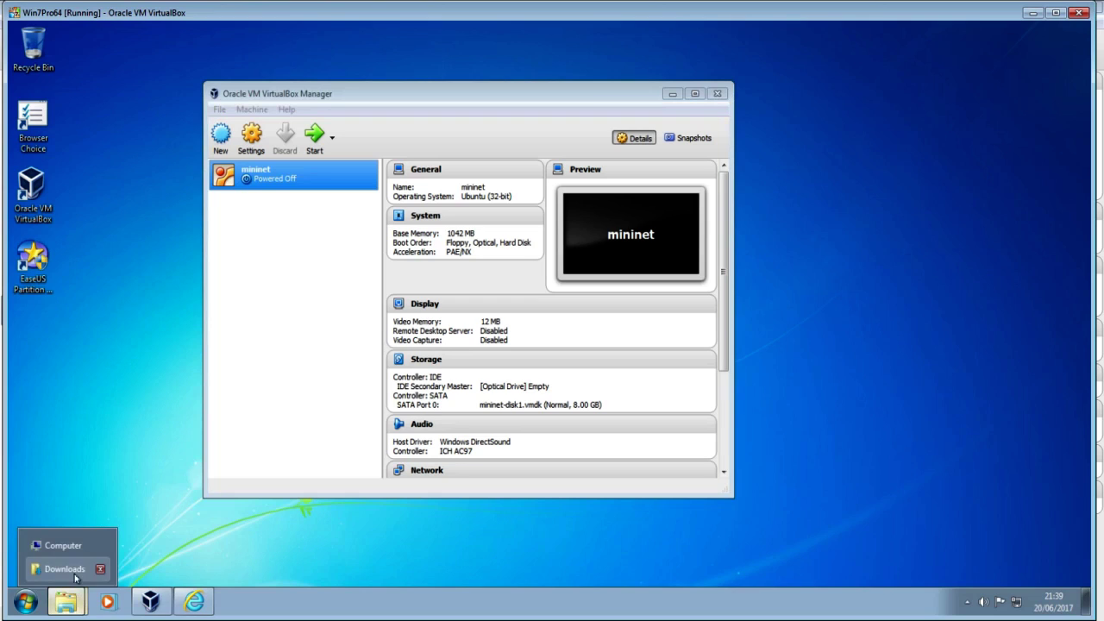
{"action": "left_click", "coordinate": [65, 569]}
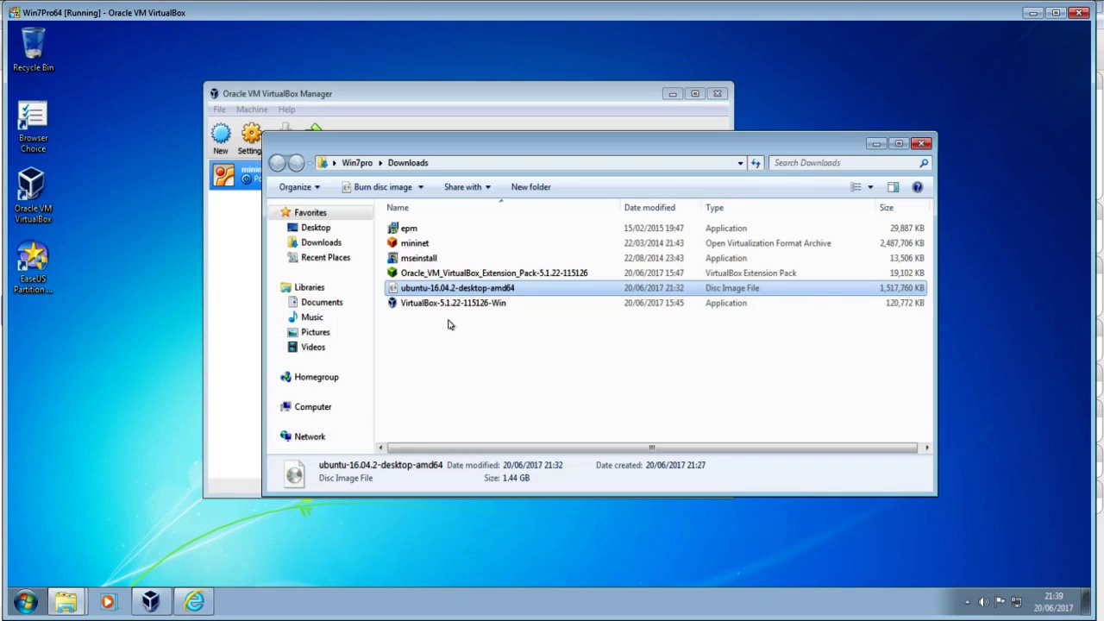
{"action": "left_click", "coordinate": [448, 307]}
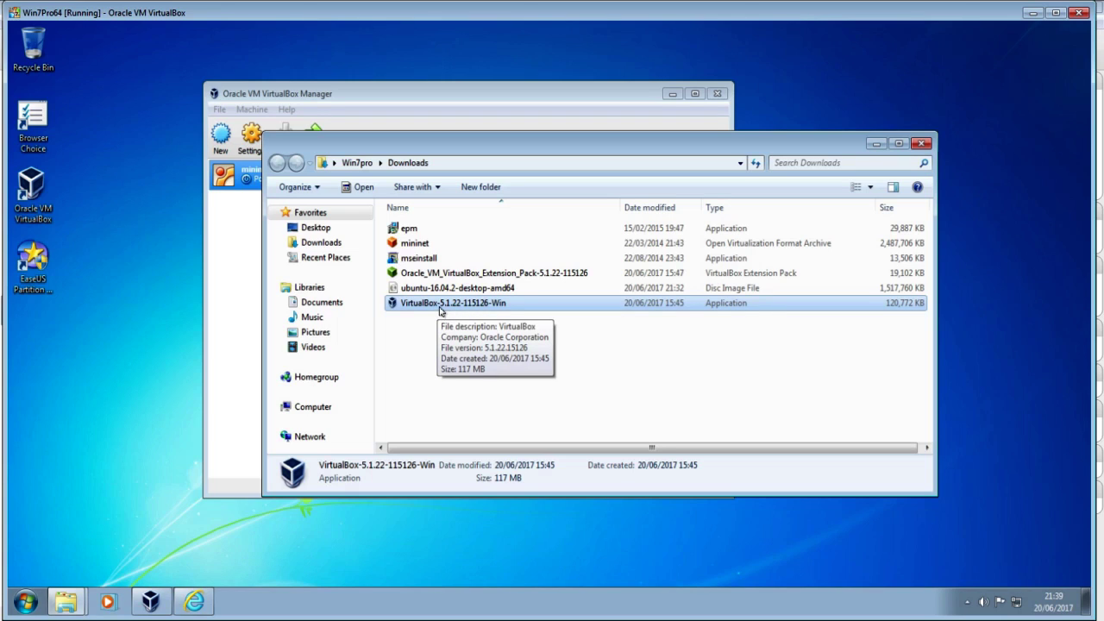
{"action": "left_click", "coordinate": [457, 273]}
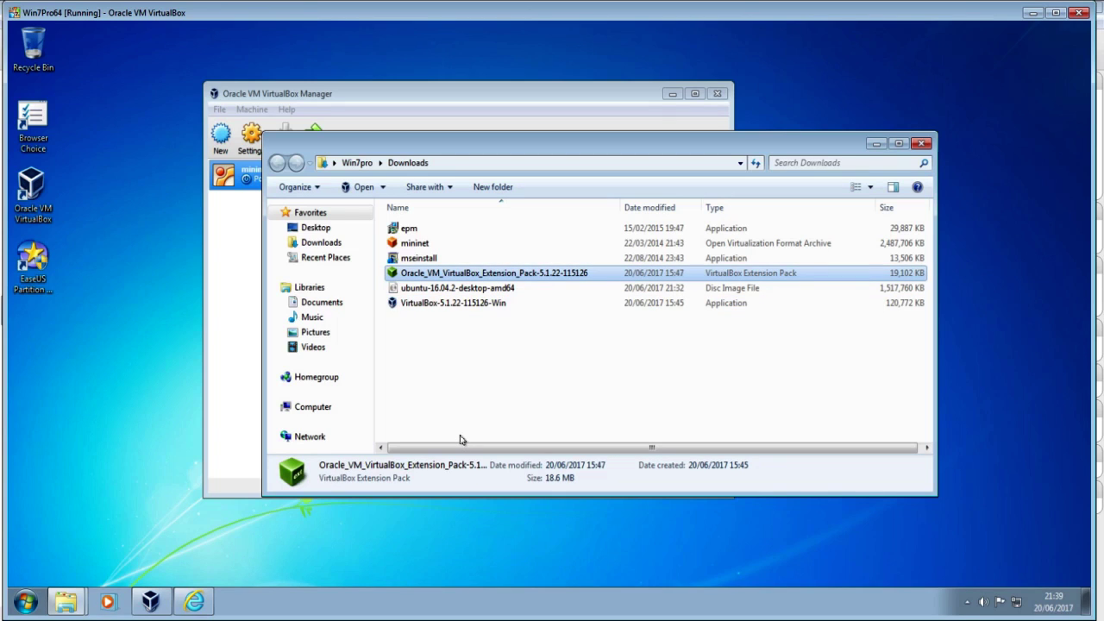
Switch between VirtualBox Manager and the Downloads folder, and select the ubuntu-16.04.2-desktop-amd64 disc image in the folder.
{"action": "left_click", "coordinate": [460, 108]}
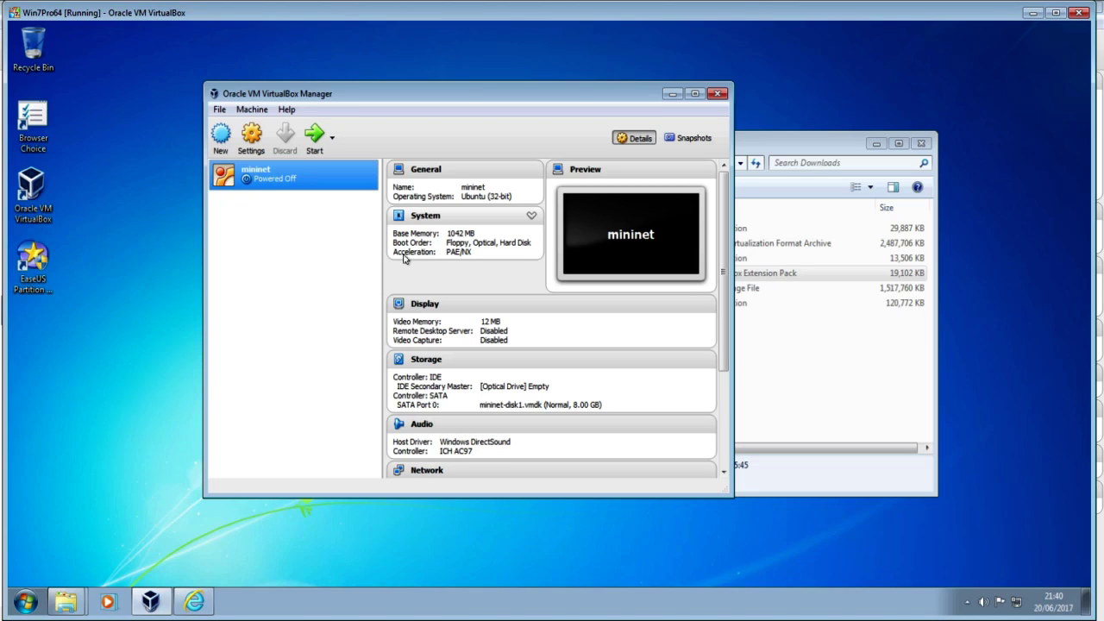
{"action": "left_click", "coordinate": [736, 163]}
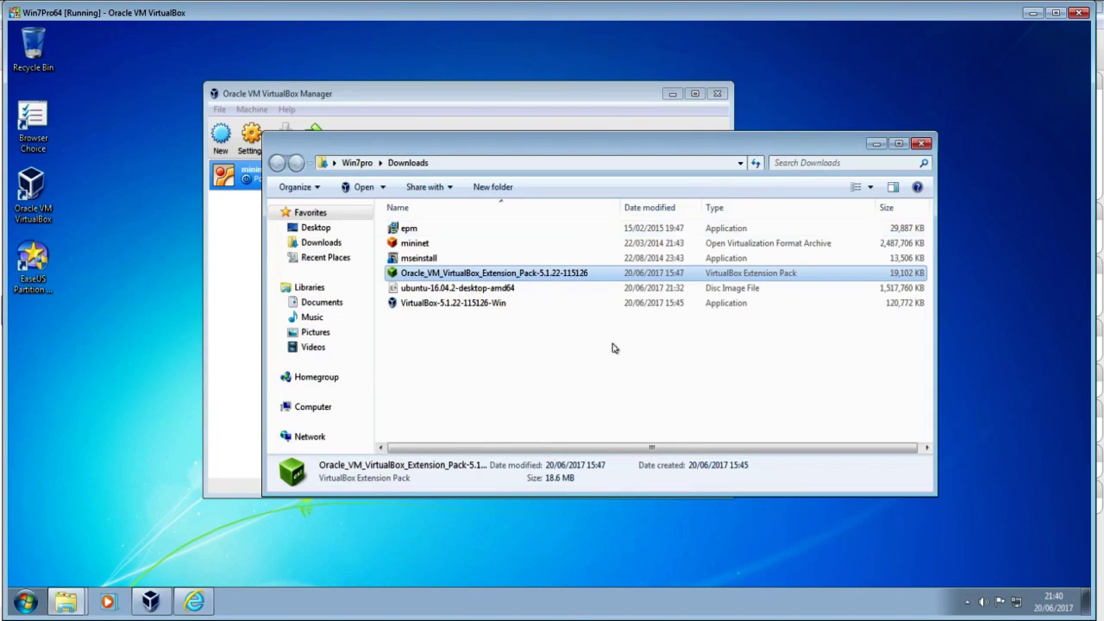
{"action": "left_click", "coordinate": [875, 144]}
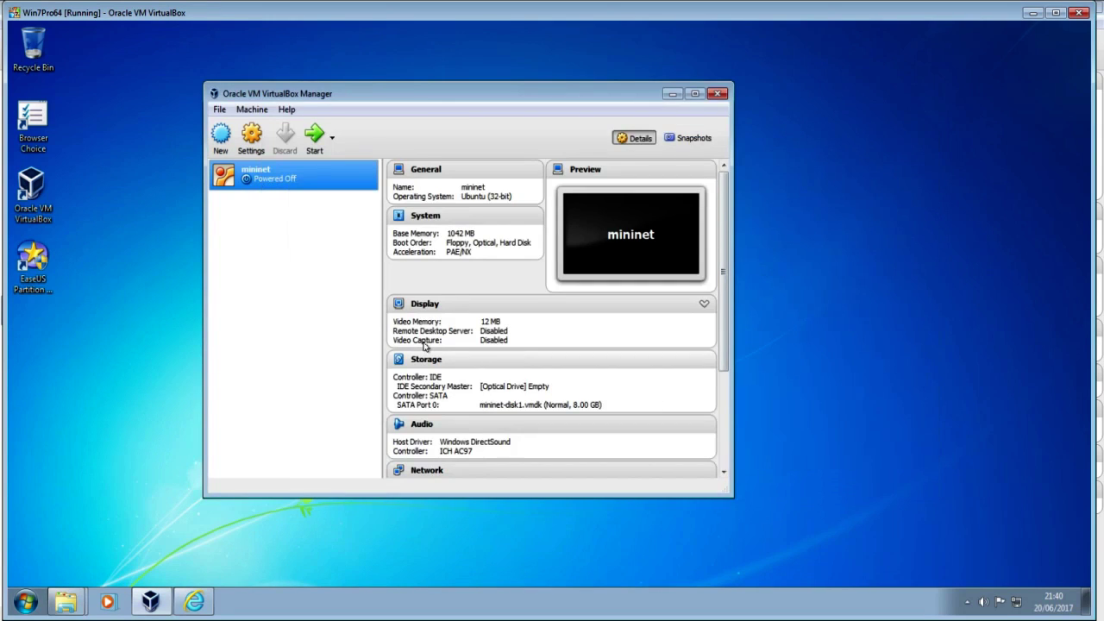
{"action": "left_click", "coordinate": [78, 607]}
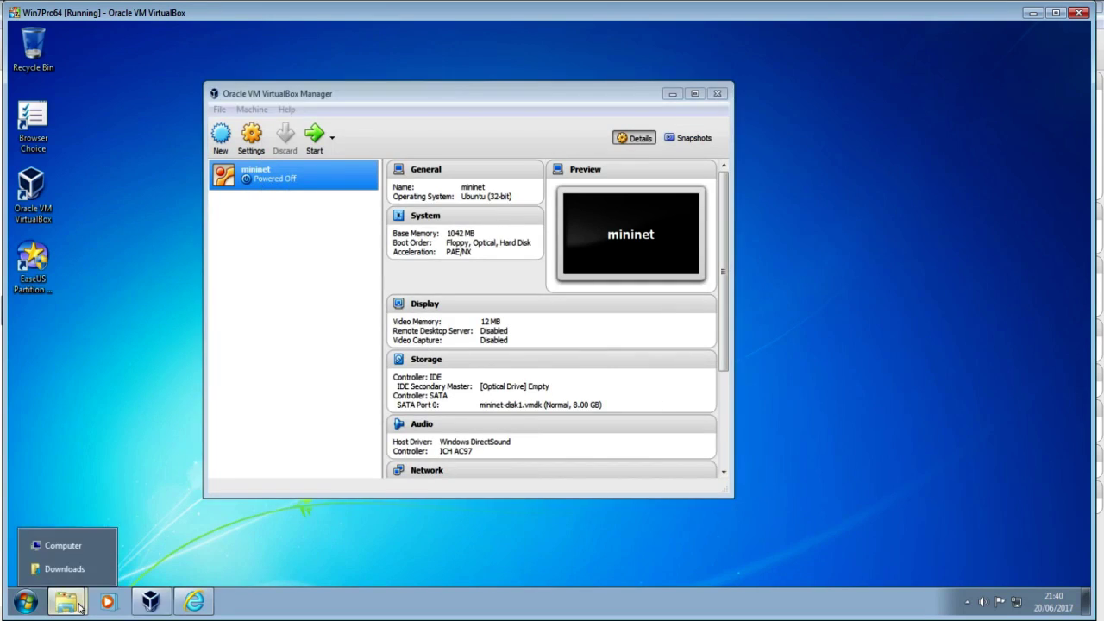
{"action": "left_click", "coordinate": [73, 569]}
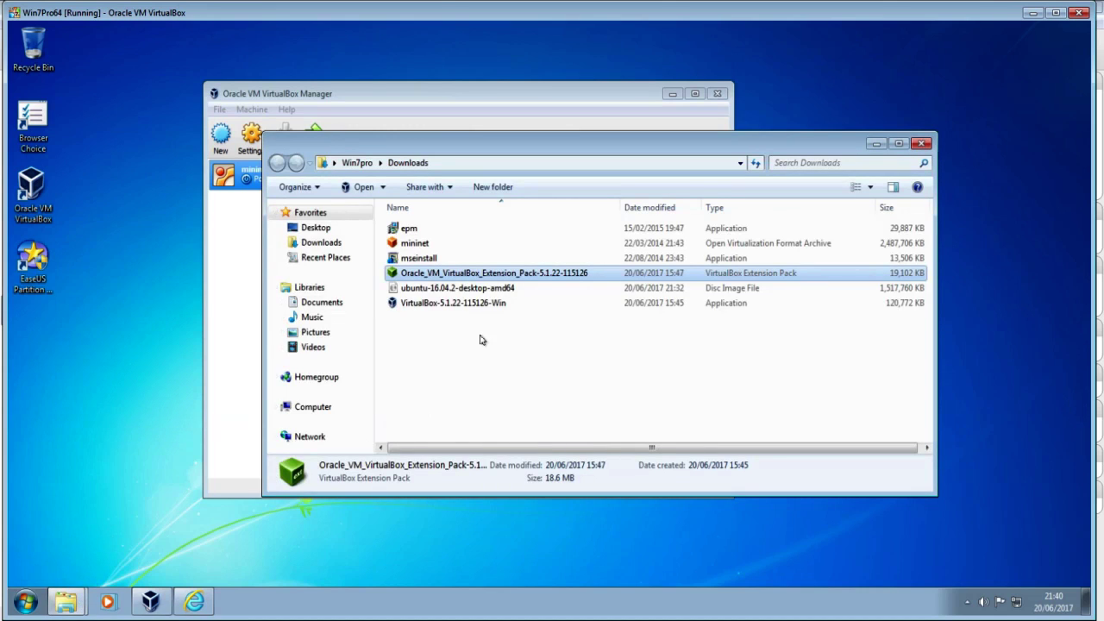
{"action": "left_click", "coordinate": [488, 292]}
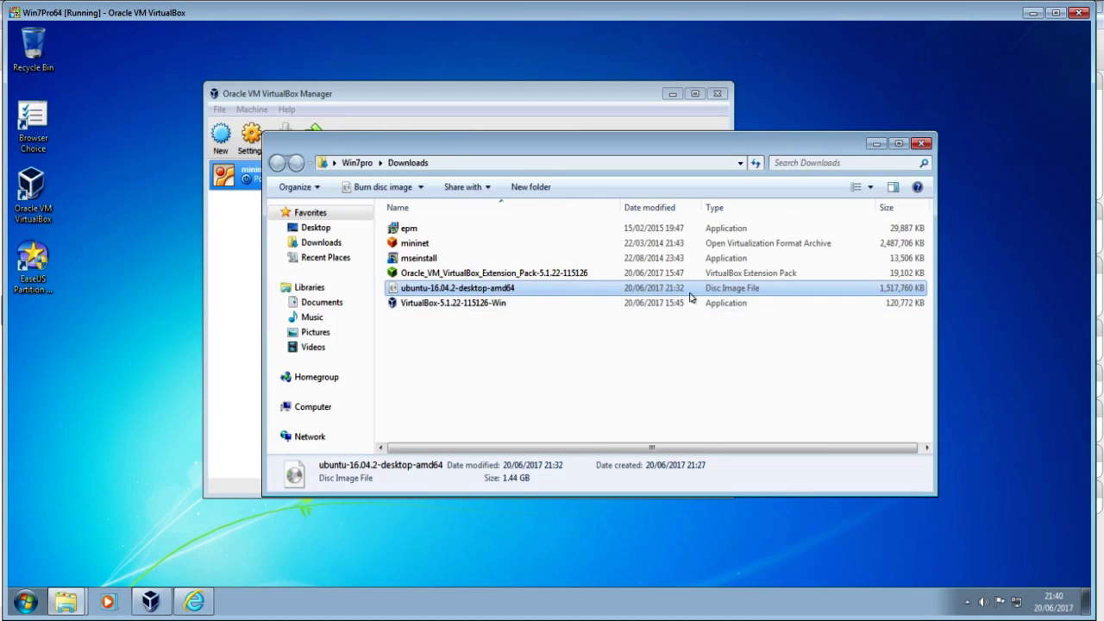
Minimize the Downloads folder, start creating a new virtual machine and name it ubuntu.
{"action": "left_click", "coordinate": [876, 143]}
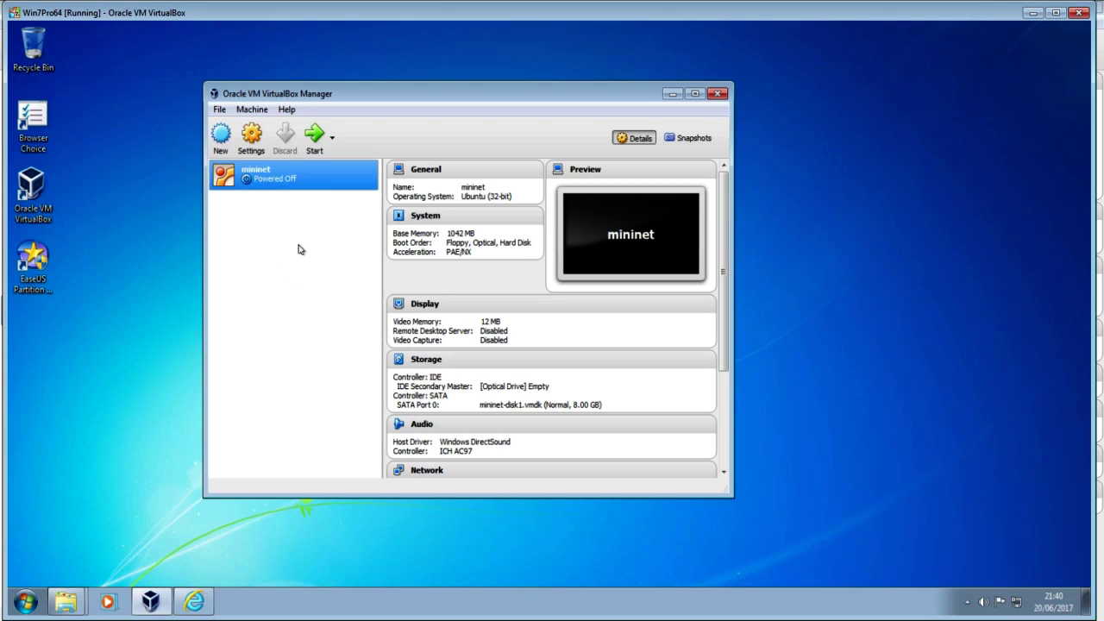
{"action": "left_click", "coordinate": [220, 134]}
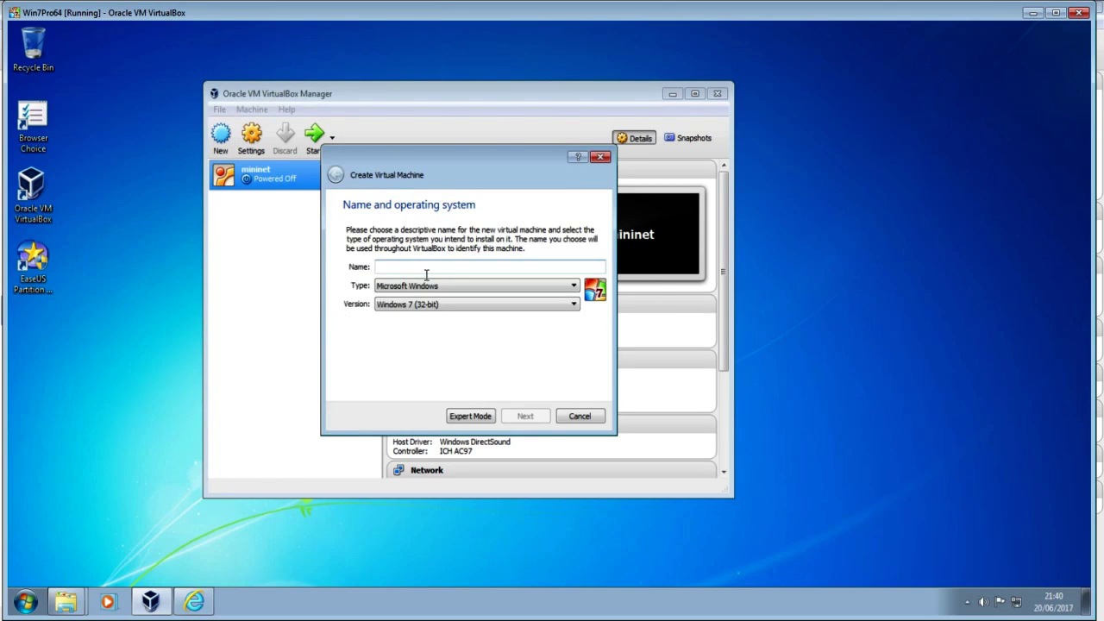
{"action": "type", "text": "Ubuntu"}
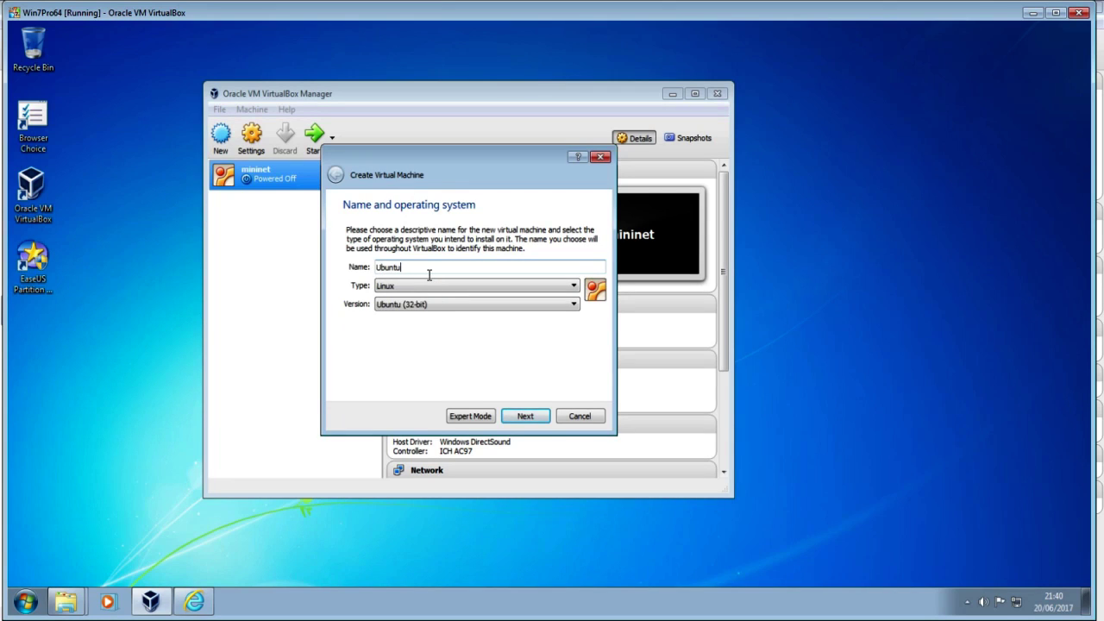
{"action": "key", "text": "BackSpace"}
{"action": "key", "text": "BackSpace"}
{"action": "key", "text": "BackSpace"}
{"action": "key", "text": "BackSpace"}
{"action": "key", "text": "BackSpace"}
{"action": "key", "text": "BackSpace"}
{"action": "type", "text": "DN"}
{"action": "key", "text": "BackSpace"}
{"action": "key", "text": "BackSpace"}
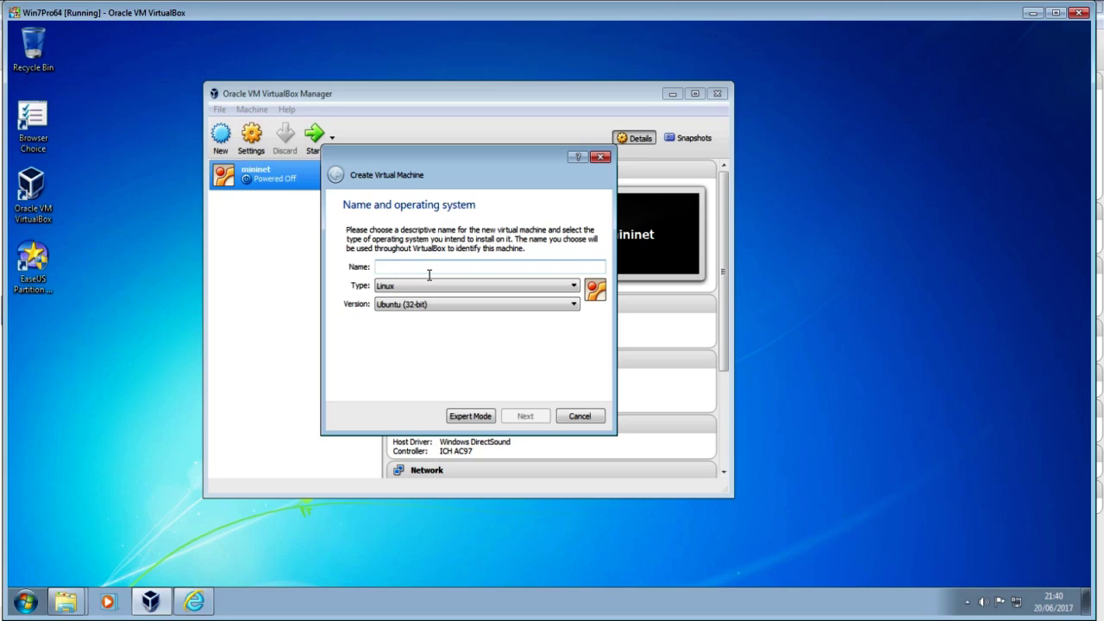
{"action": "type", "text": "ubuntu"}
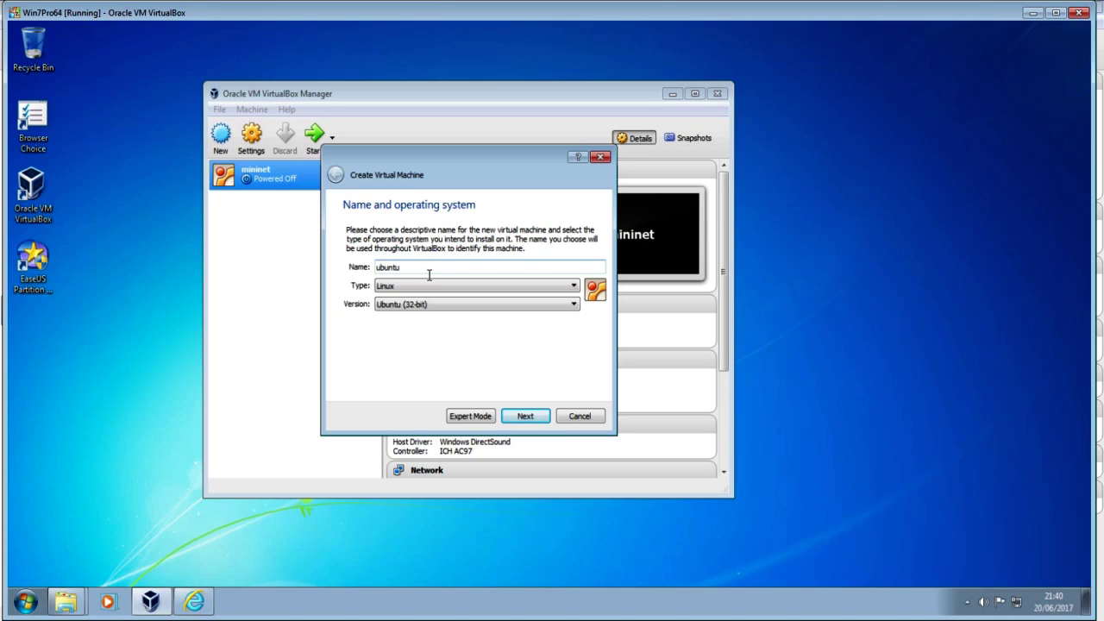
Set the new machine's operating system type to Linux and its version to Ubuntu (32-bit).
{"action": "left_click", "coordinate": [488, 288]}
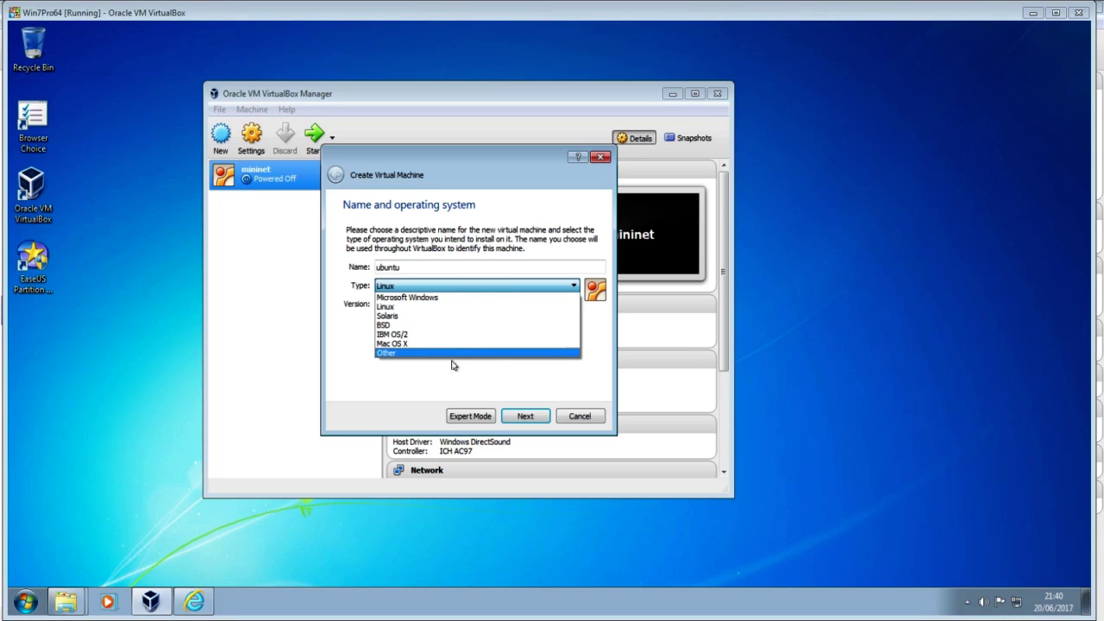
{"action": "left_click", "coordinate": [409, 308]}
{"action": "left_click", "coordinate": [456, 309]}
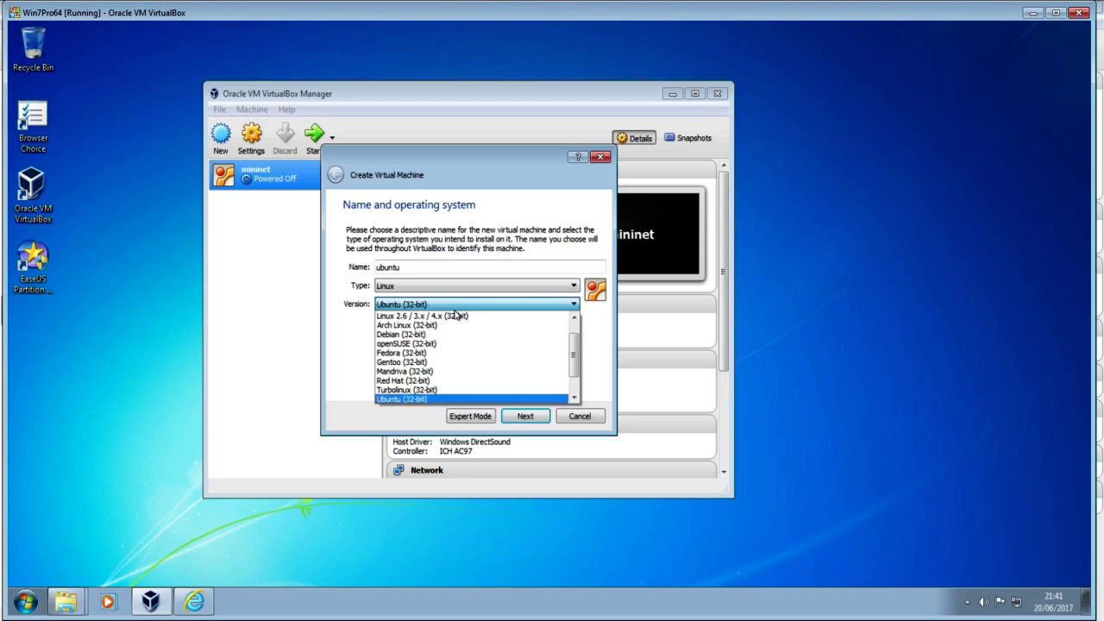
{"action": "left_click", "coordinate": [429, 401]}
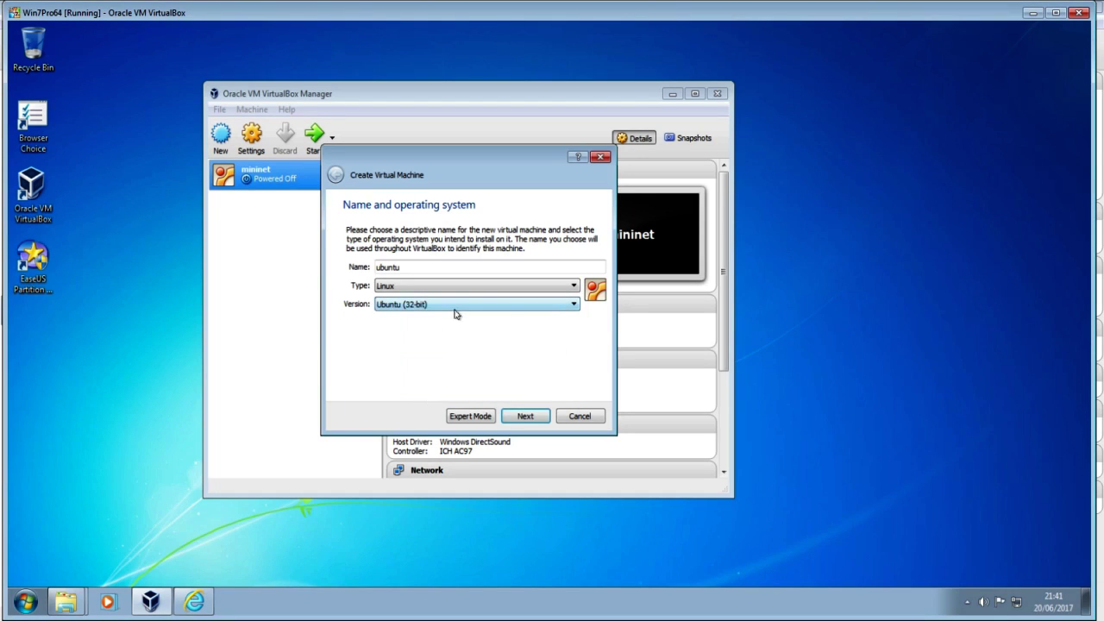
Check the 64-bit and 32-bit desktop images on the Ubuntu 16.04.2 releases page in Internet Explorer, and return to the VirtualBox wizard.
{"action": "left_click_drag", "start_coordinate": [467, 160], "coordinate": [523, 157]}
{"action": "right_click", "coordinate": [73, 604]}
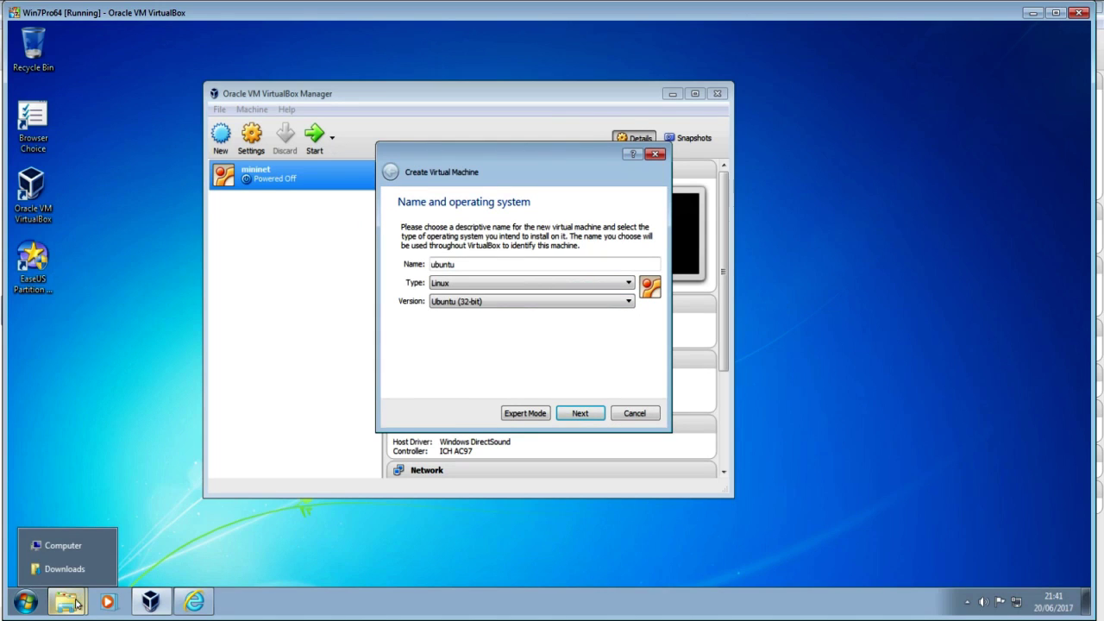
{"action": "left_click", "coordinate": [194, 601]}
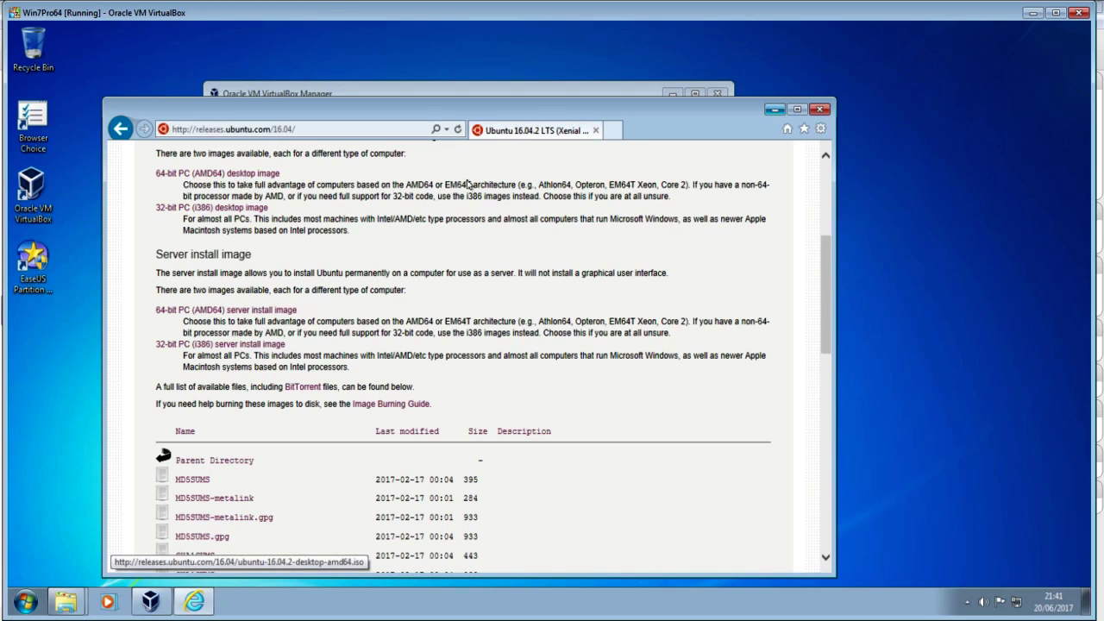
{"action": "left_click", "coordinate": [775, 109]}
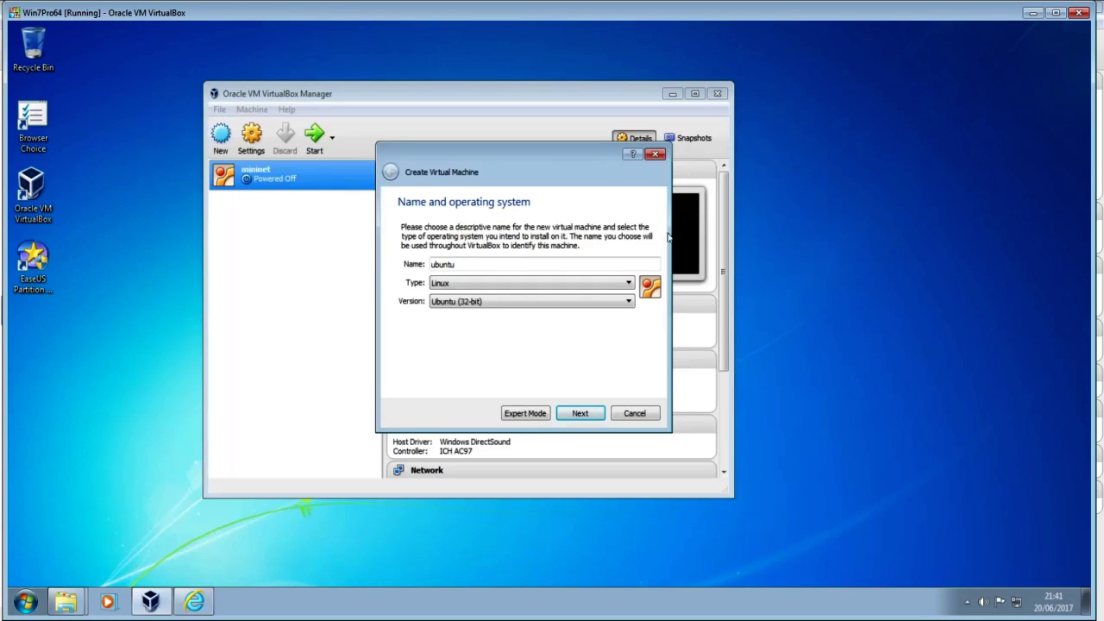
Look through the available Linux versions for the new machine and choose Ubuntu (32-bit) again.
{"action": "left_click", "coordinate": [610, 304]}
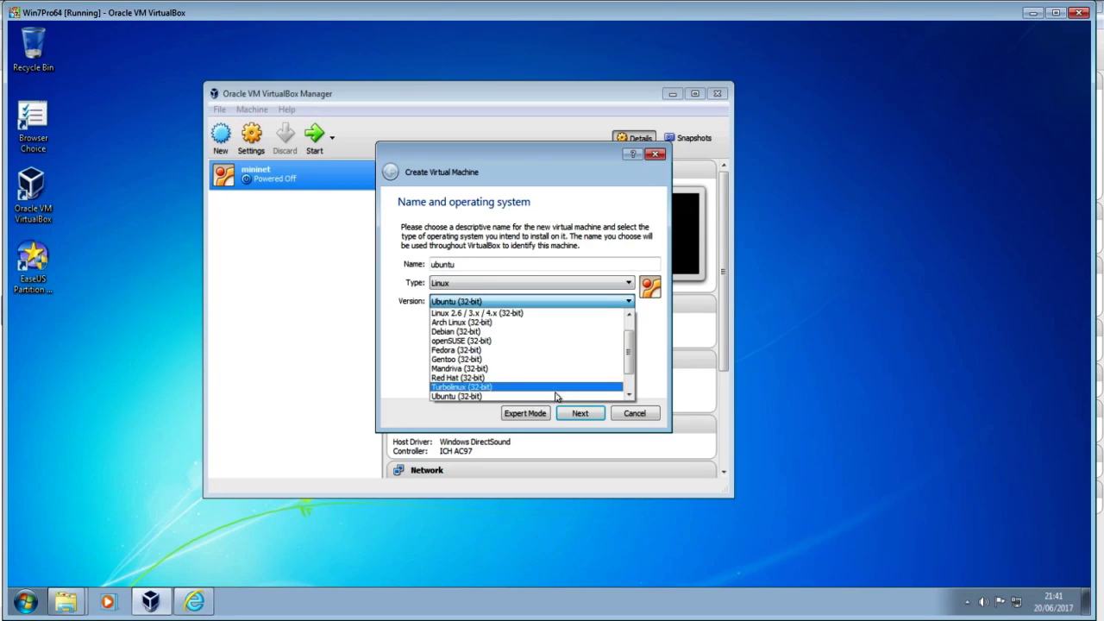
{"action": "left_click_drag", "start_coordinate": [629, 360], "coordinate": [638, 328]}
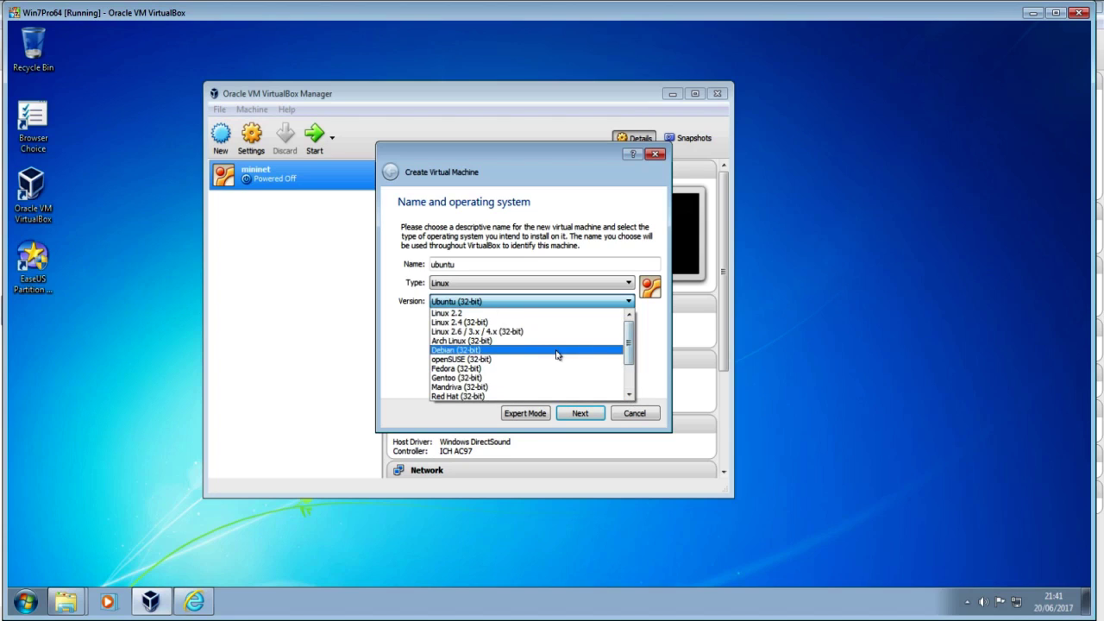
{"action": "scroll", "coordinate": [557, 354], "scroll_direction": "down", "scroll_amount": 2}
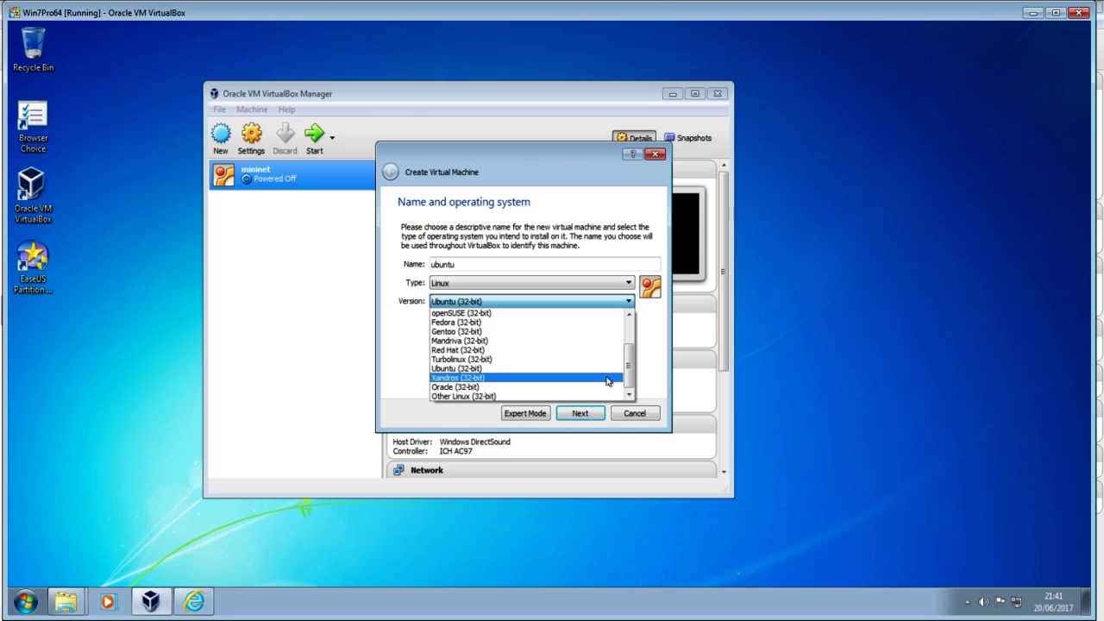
{"action": "left_click", "coordinate": [572, 369]}
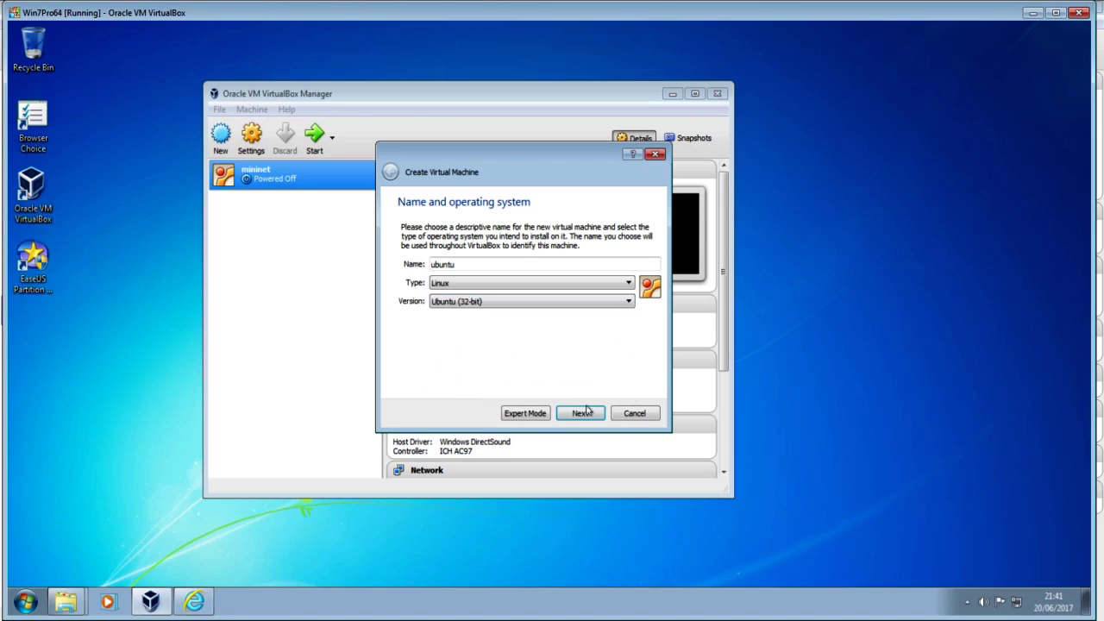
Accept the recommended memory size of 1024 MB and choose to create a virtual hard disk now.
{"action": "left_click", "coordinate": [582, 413]}
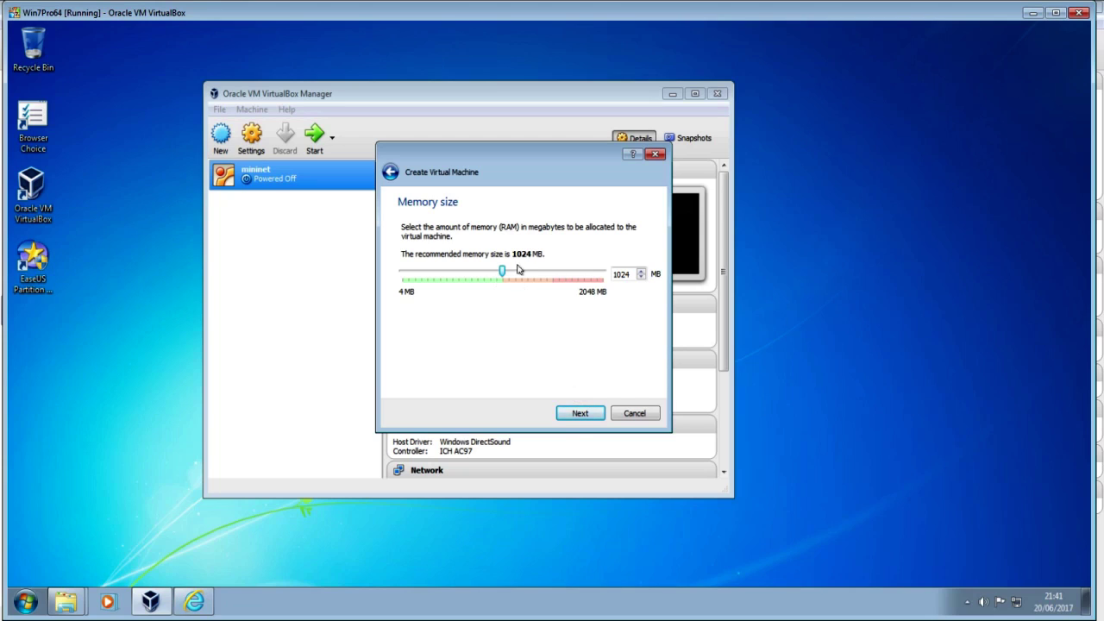
{"action": "left_click", "coordinate": [581, 414]}
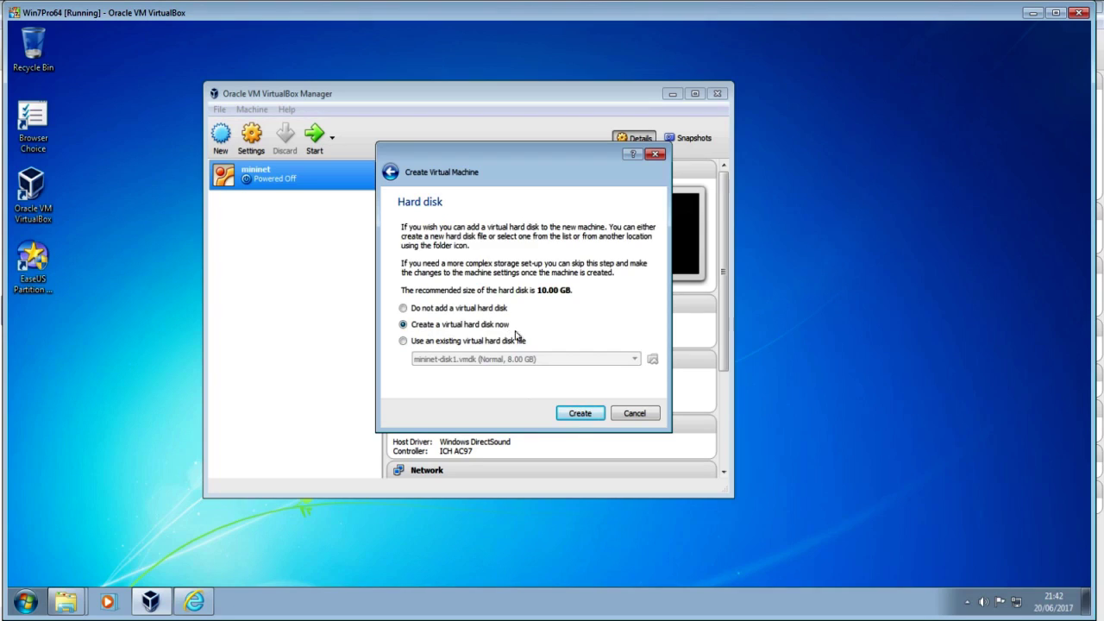
{"action": "left_click", "coordinate": [586, 418]}
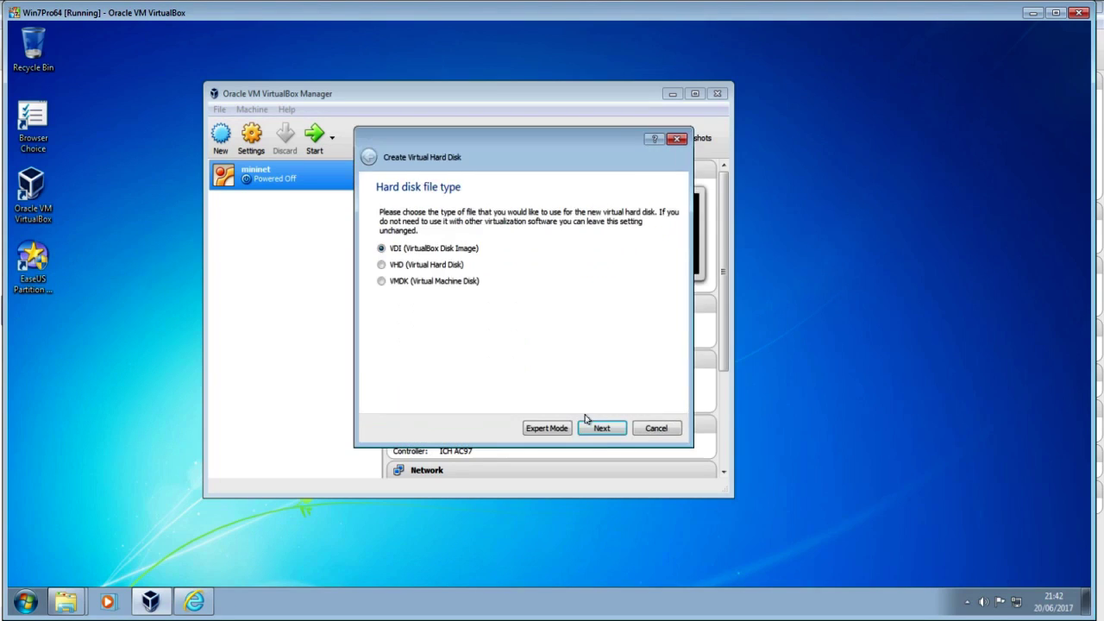
Create a dynamically allocated VDI virtual hard disk named ubuntu with a size of 10.00 GB.
{"action": "left_click", "coordinate": [385, 286]}
{"action": "left_click", "coordinate": [384, 249]}
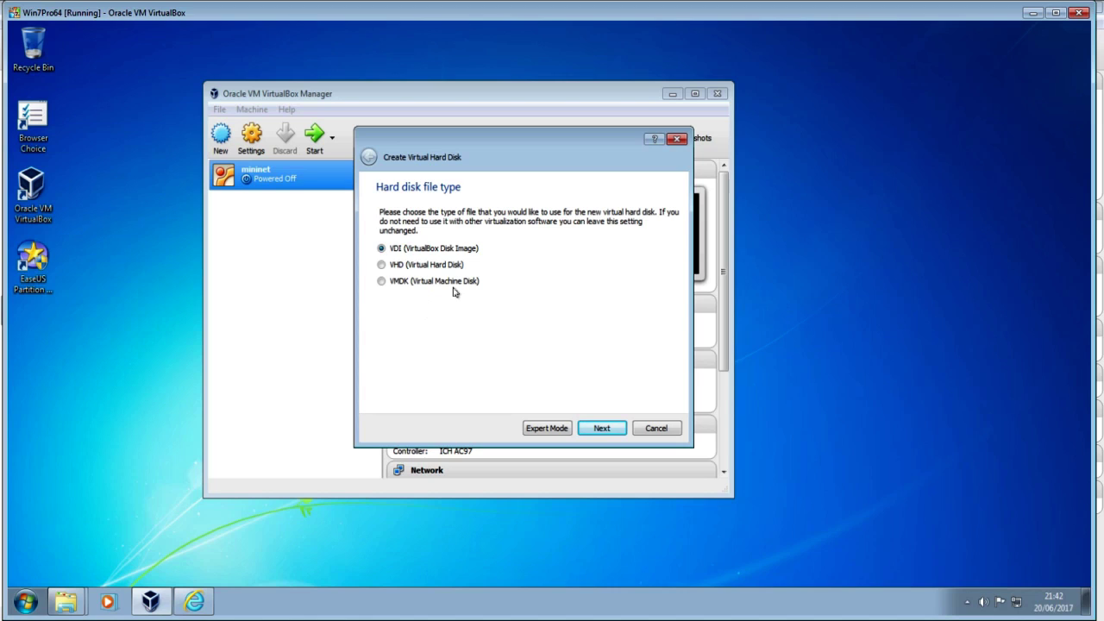
{"action": "left_click", "coordinate": [594, 431]}
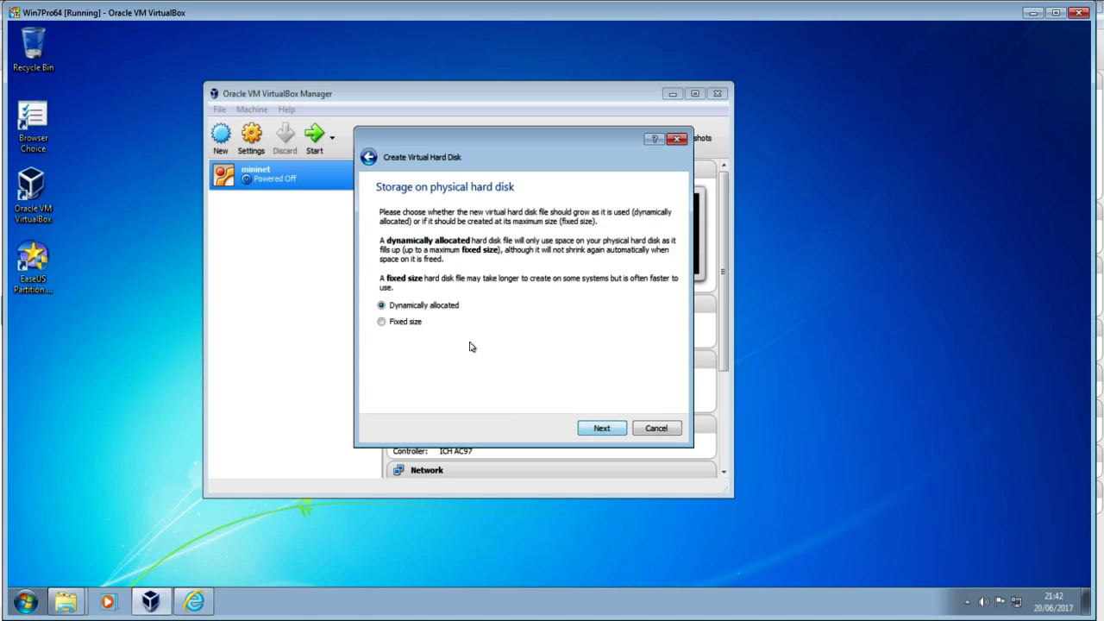
{"action": "left_click", "coordinate": [616, 430]}
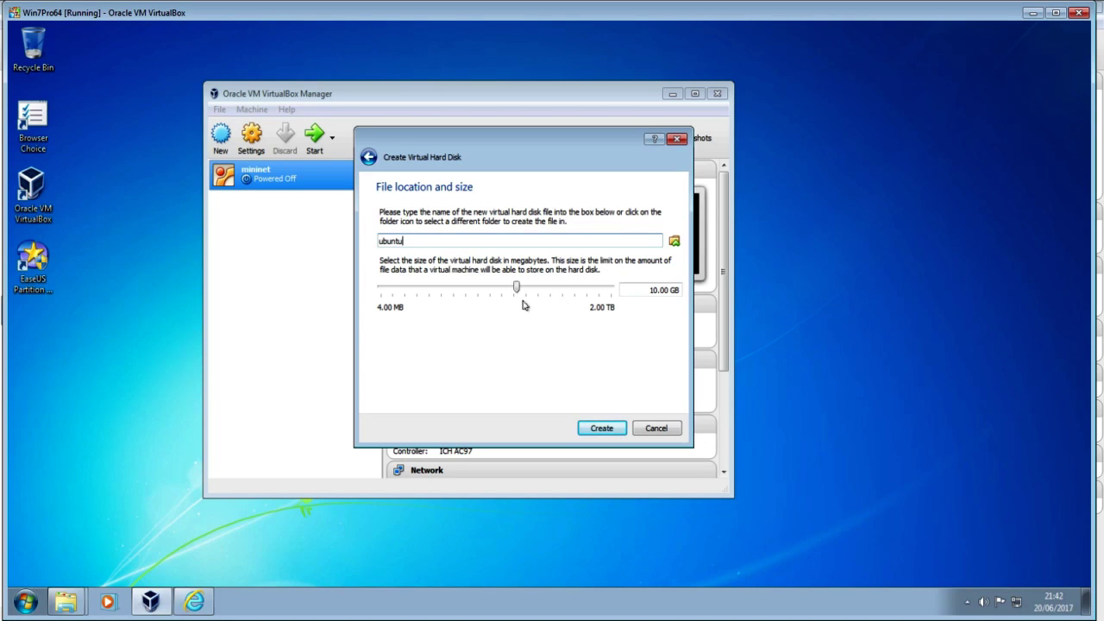
{"action": "left_click_drag", "start_coordinate": [423, 245], "coordinate": [361, 242]}
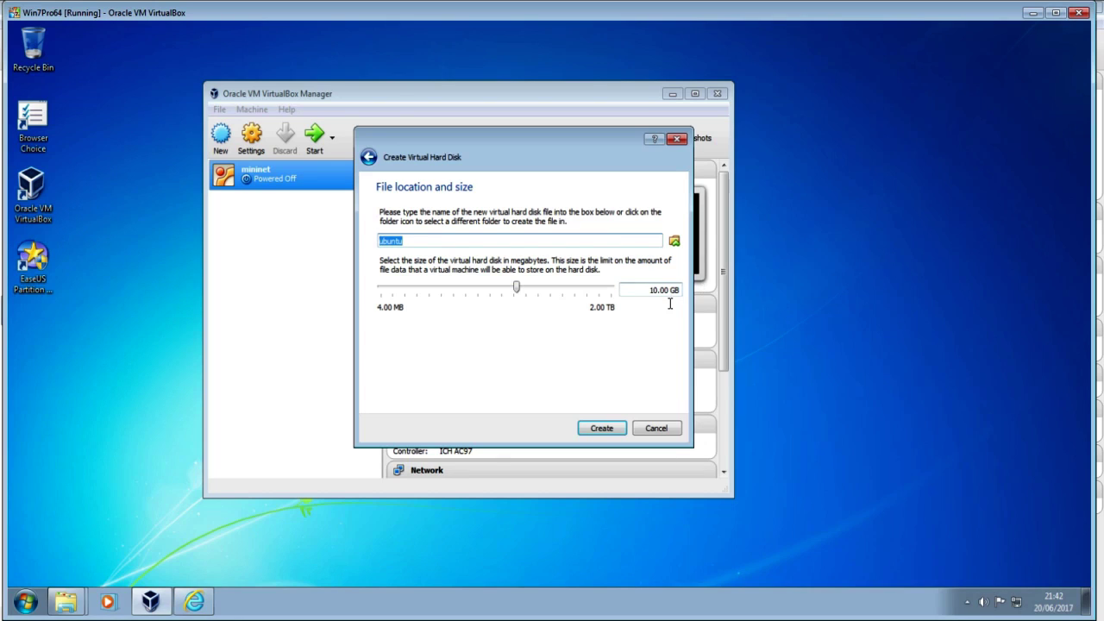
{"action": "left_click", "coordinate": [601, 429]}
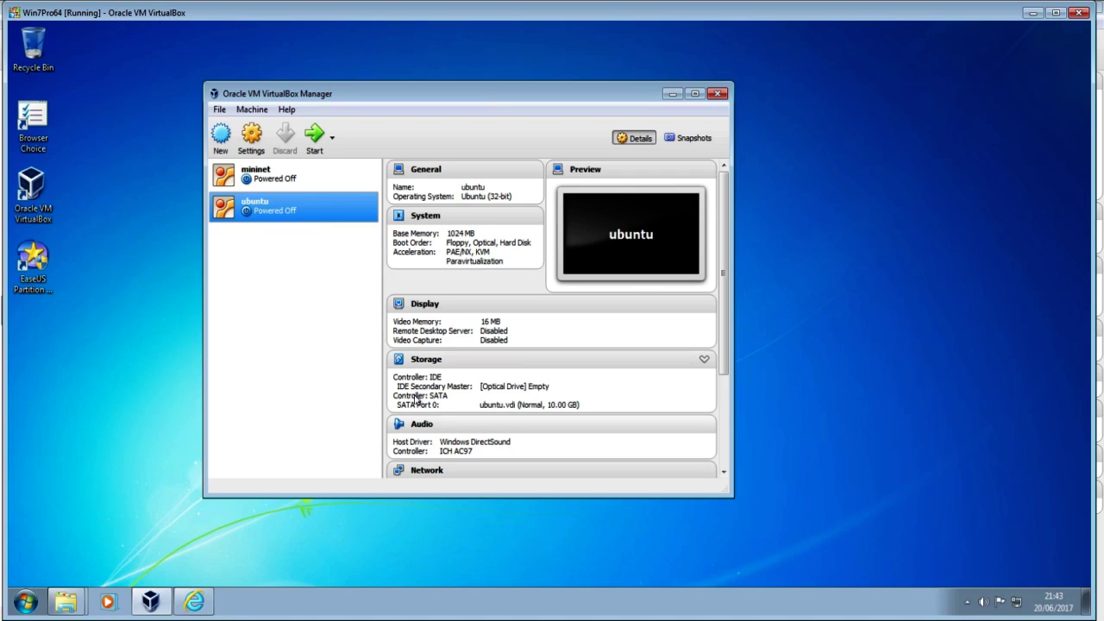
In the ubuntu machine's storage settings, load ubuntu-16.04.2-desktop-amd64 from Downloads into the empty optical drive and save the settings.
{"action": "left_click", "coordinate": [426, 359]}
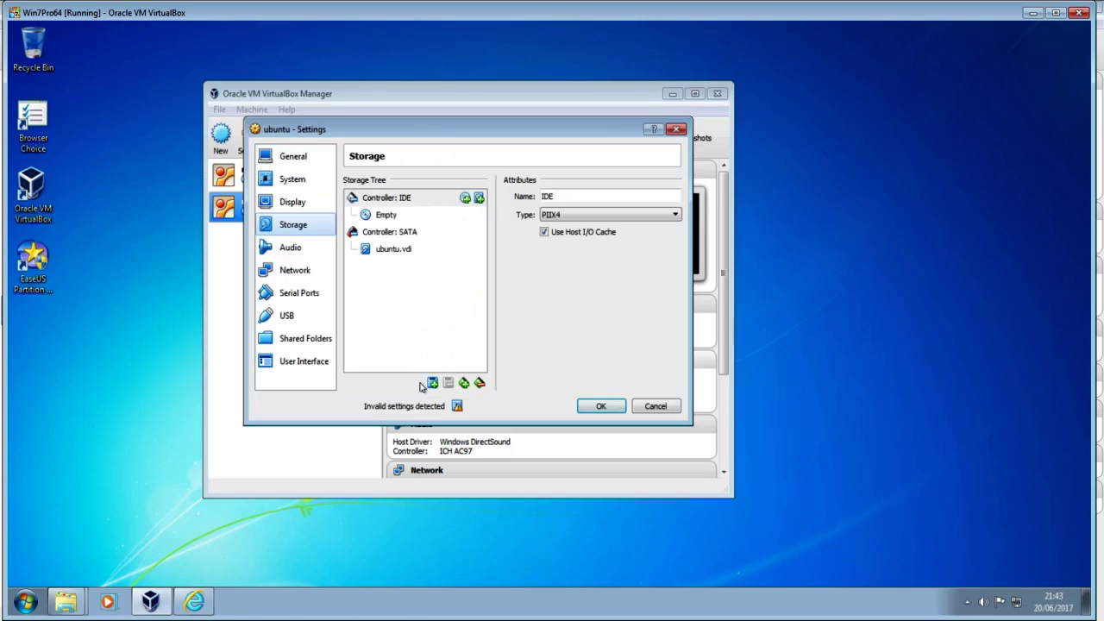
{"action": "left_click", "coordinate": [398, 268]}
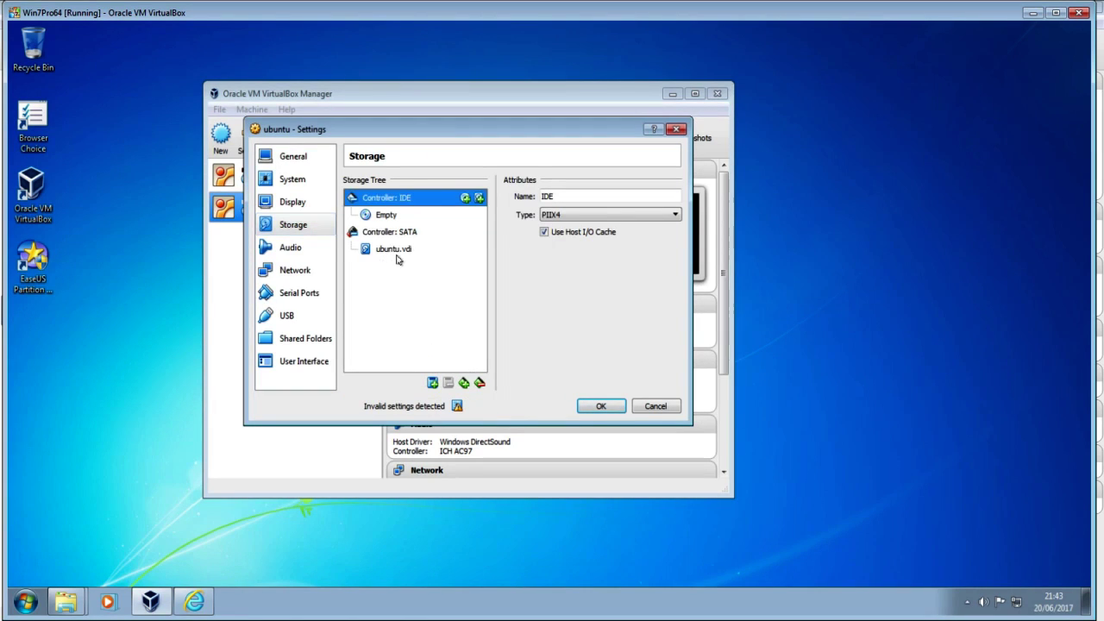
{"action": "left_click", "coordinate": [399, 250]}
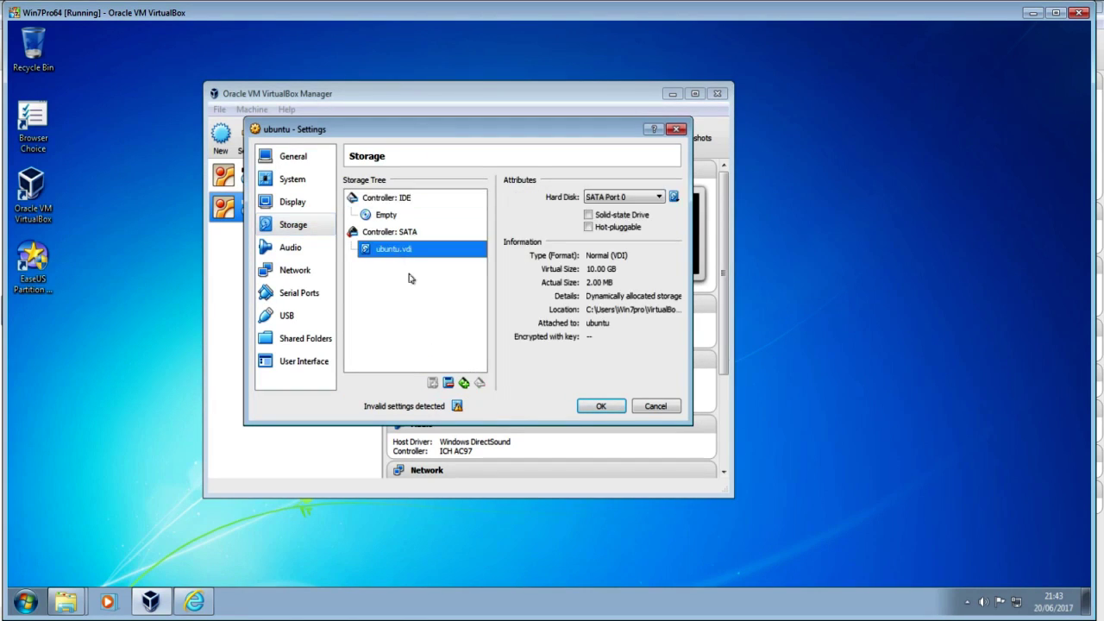
{"action": "left_click", "coordinate": [384, 216]}
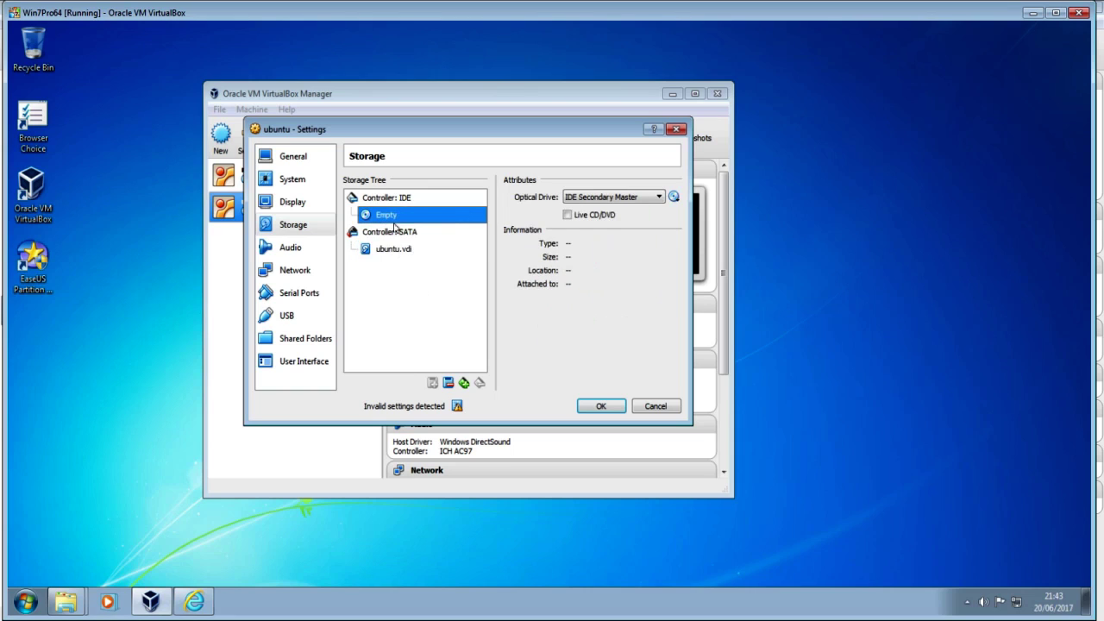
{"action": "left_click", "coordinate": [676, 199]}
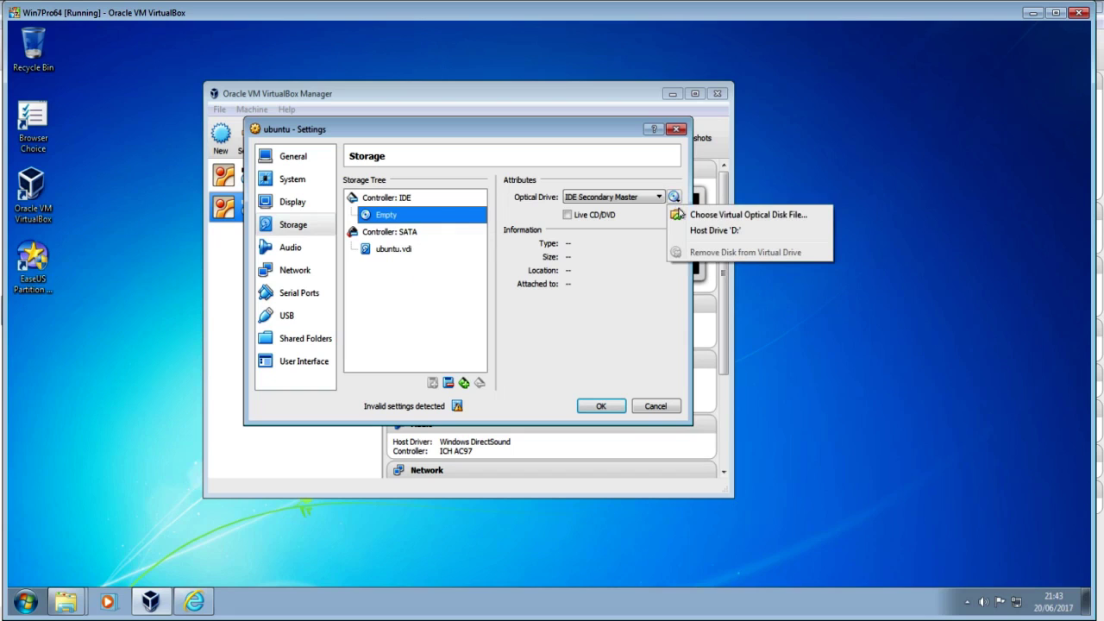
{"action": "left_click", "coordinate": [678, 216]}
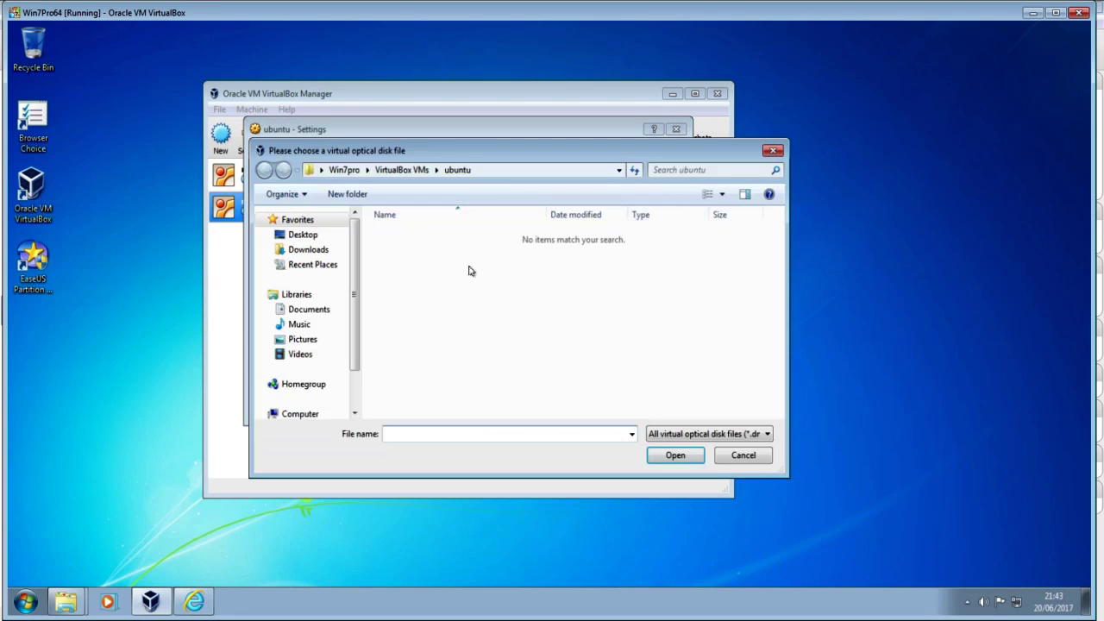
{"action": "left_click", "coordinate": [315, 250]}
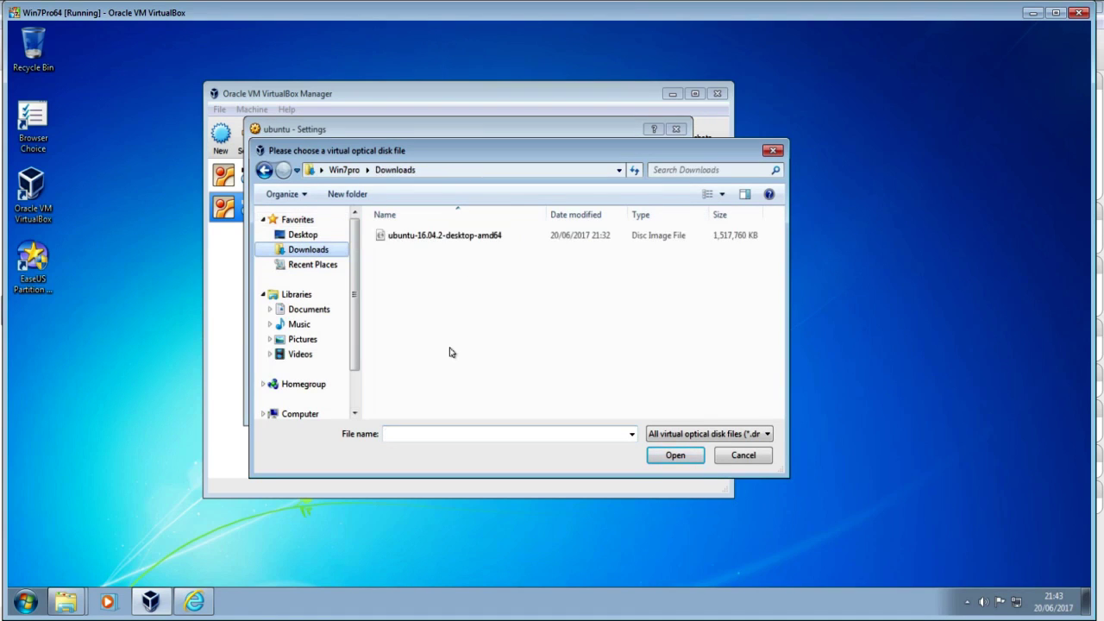
{"action": "left_click", "coordinate": [418, 236]}
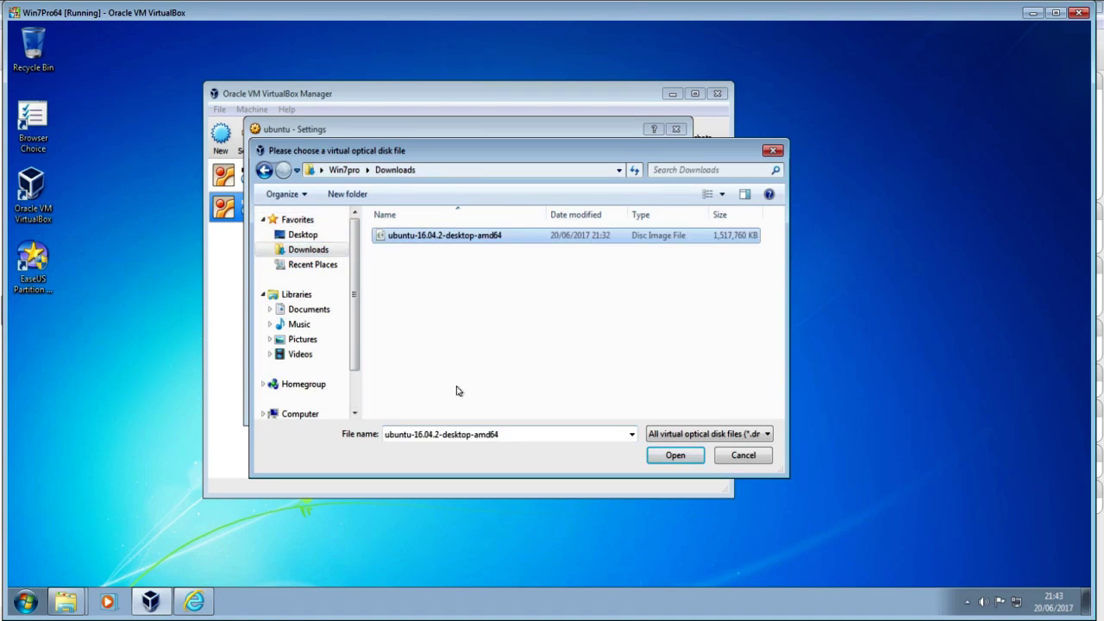
{"action": "left_click", "coordinate": [672, 456]}
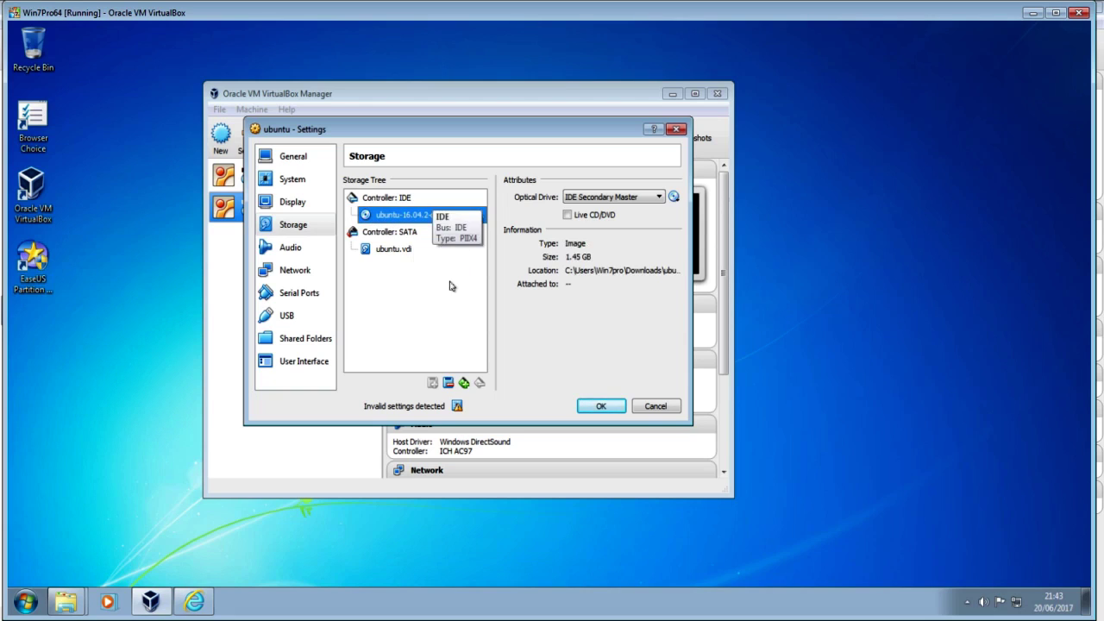
{"action": "left_click", "coordinate": [597, 407]}
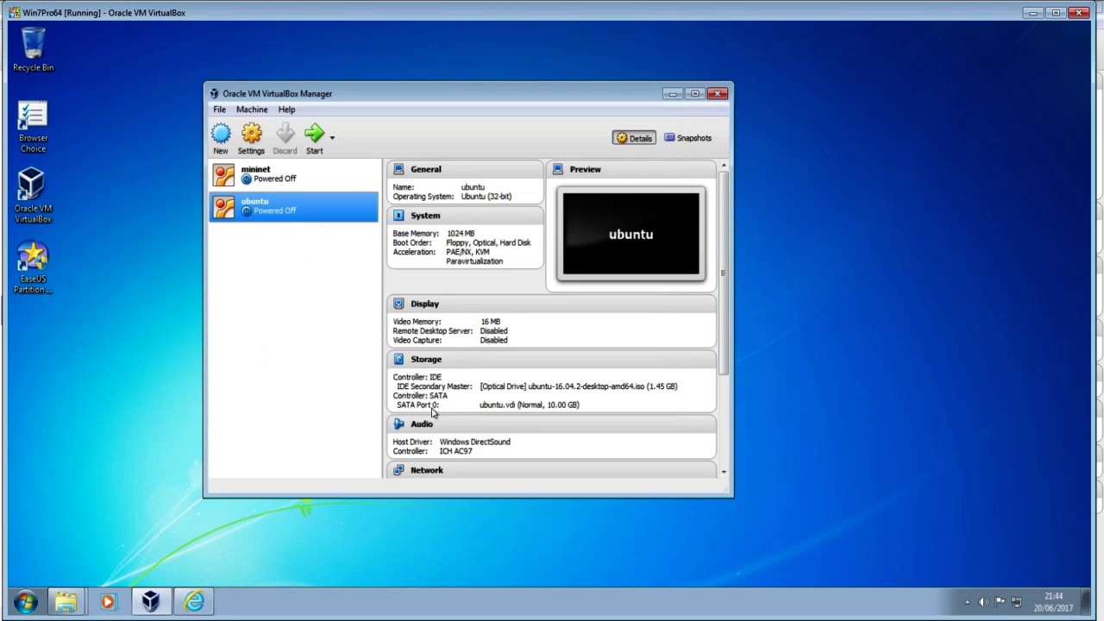
Review the ubuntu machine's general settings and its motherboard and processor system settings, and close the settings.
{"action": "left_click", "coordinate": [251, 135]}
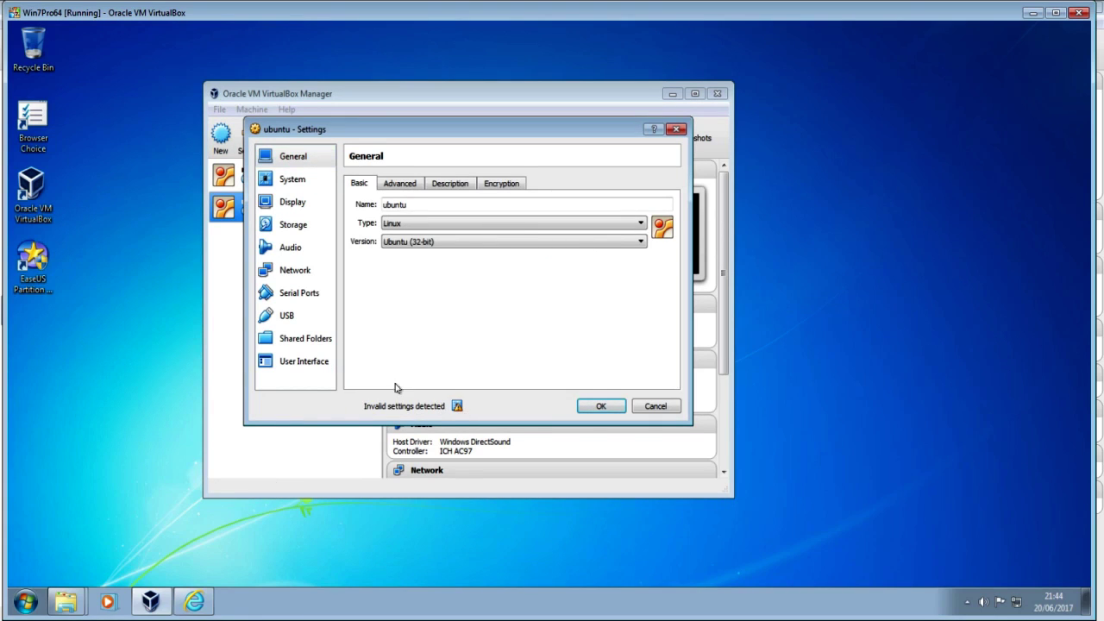
{"action": "mouse_move", "coordinate": [458, 413]}
{"action": "left_click", "coordinate": [284, 180]}
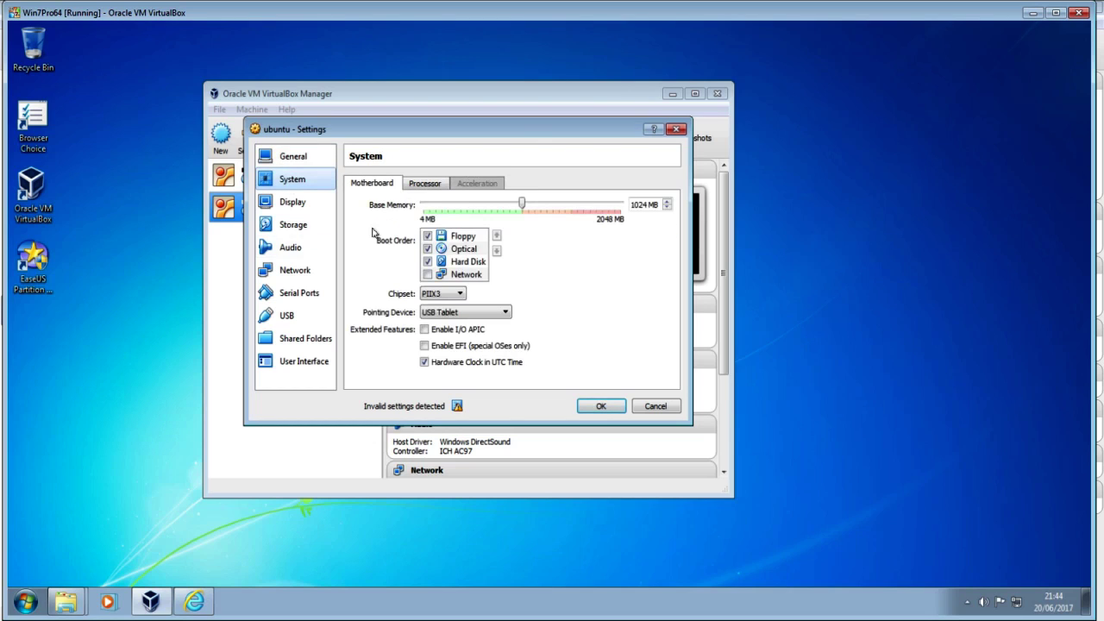
{"action": "left_click", "coordinate": [428, 184]}
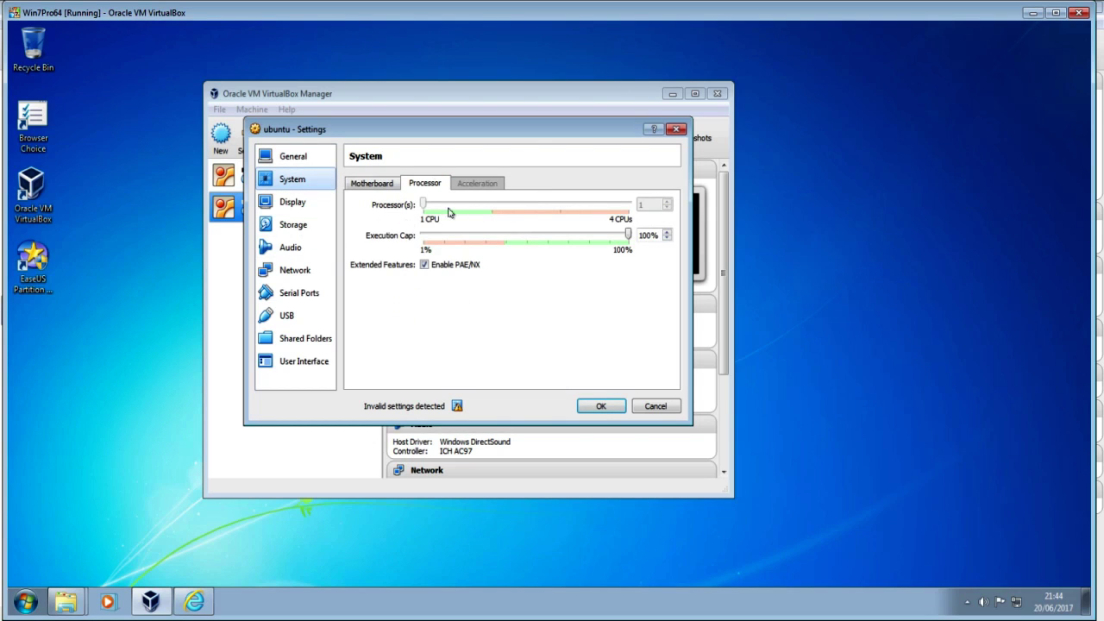
{"action": "left_click", "coordinate": [378, 185]}
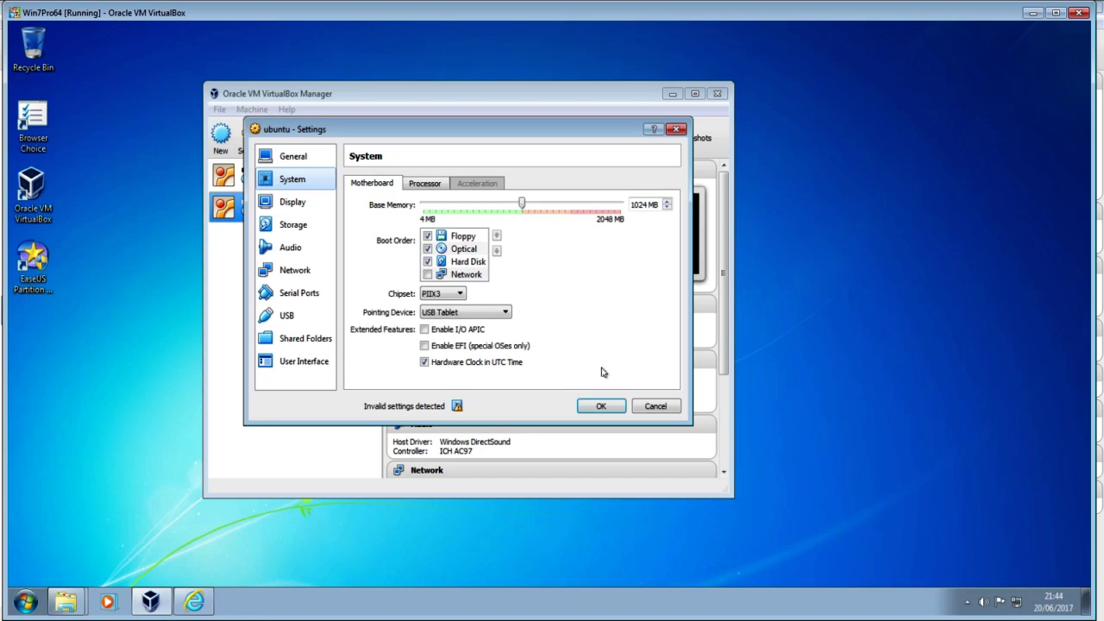
{"action": "left_click", "coordinate": [600, 406]}
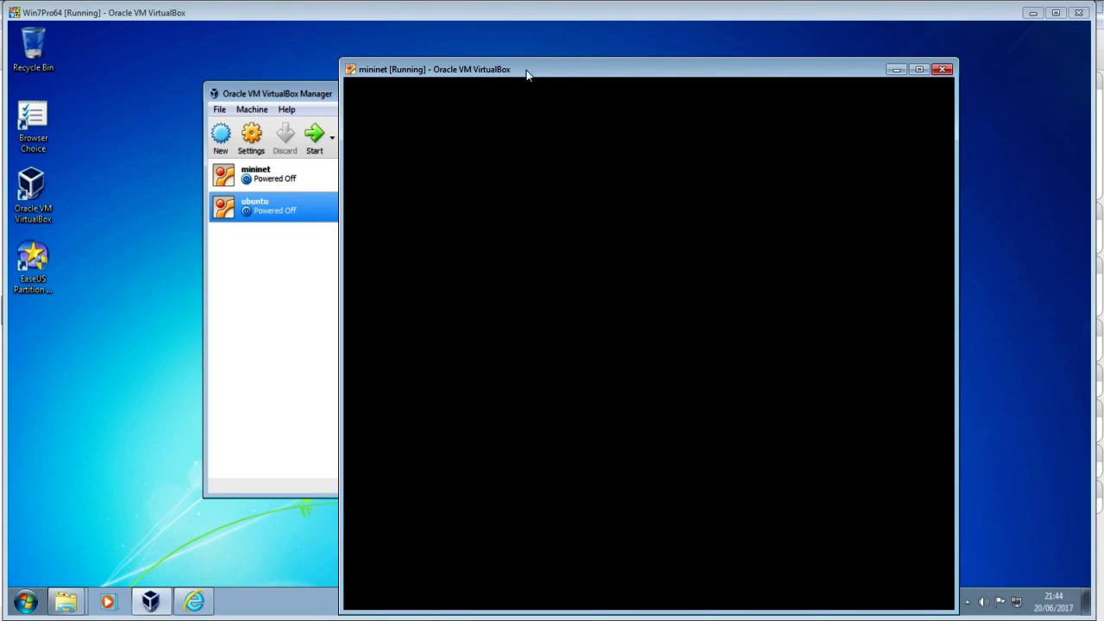
Shut down the running mininet machine from its console with sudo shutdown -h now.
{"action": "left_click_drag", "start_coordinate": [566, 73], "coordinate": [531, 54]}
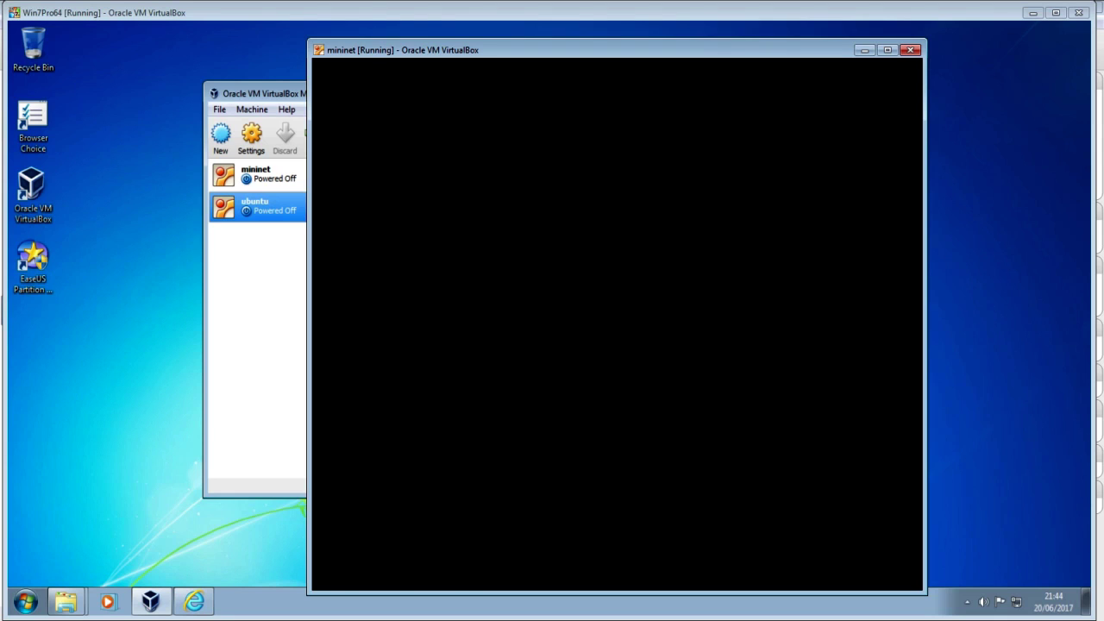
{"action": "key", "text": "Return"}
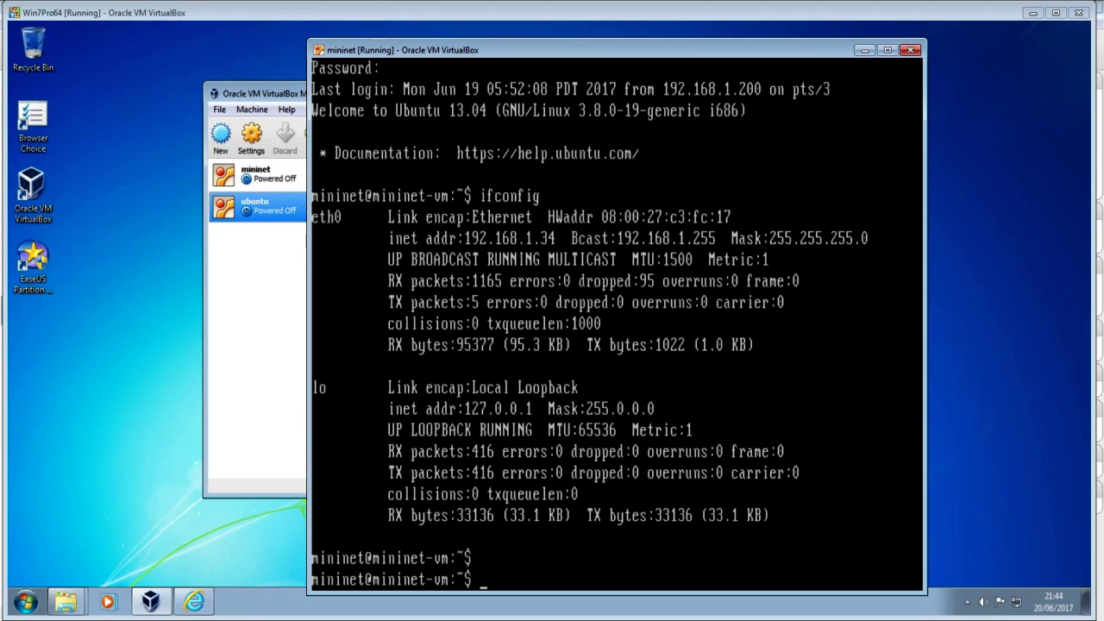
{"action": "type", "text": "sudo shutdown -h now"}
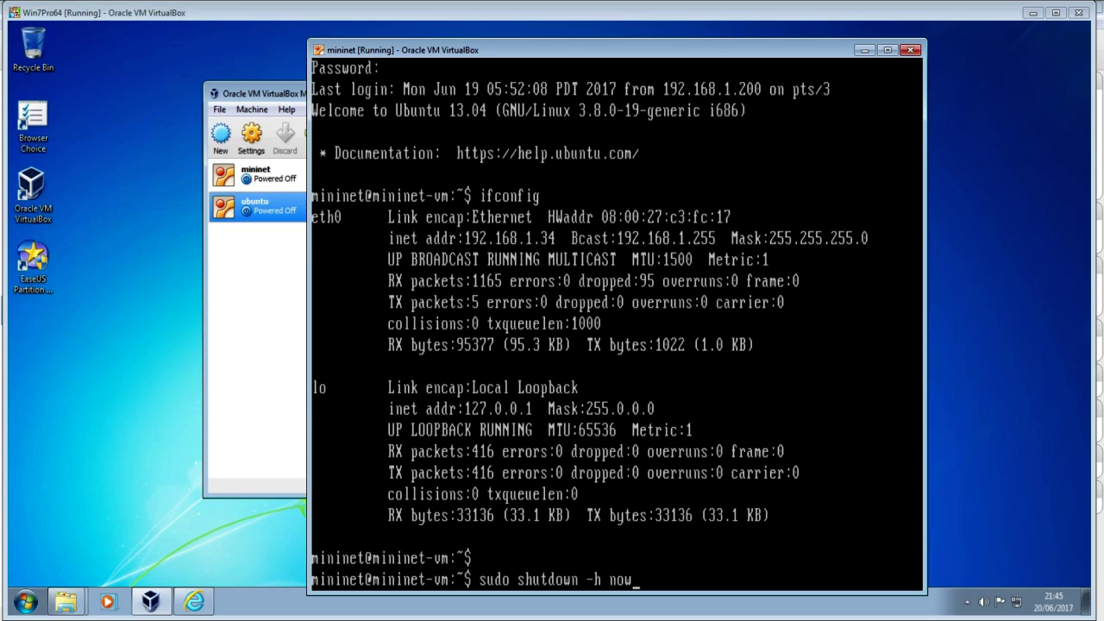
{"action": "key", "text": "Return"}
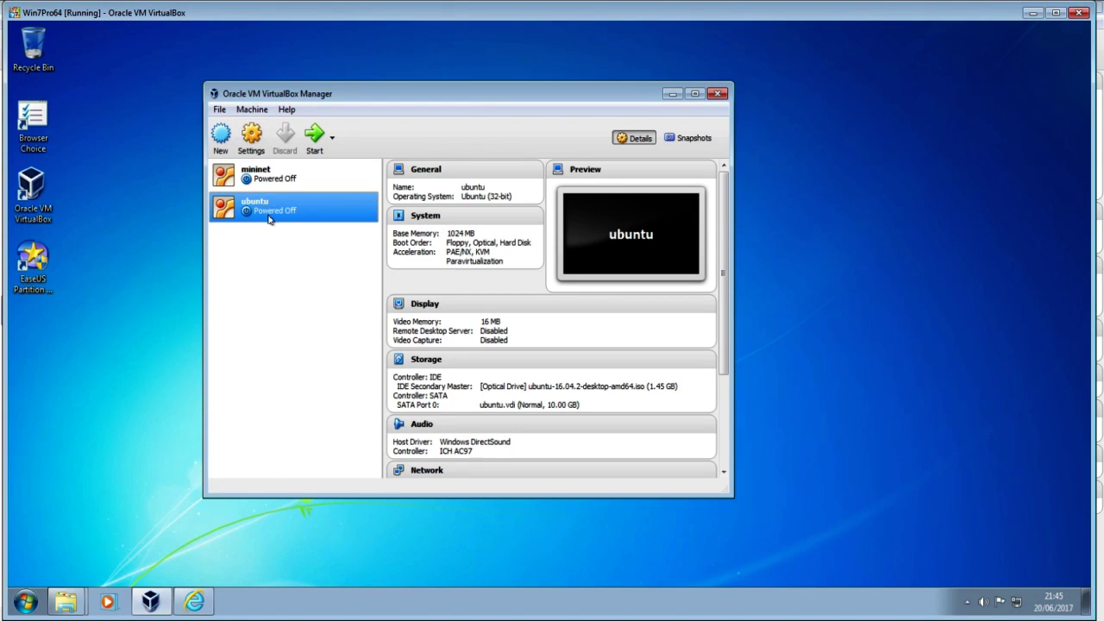
Check the base memory allocation in the ubuntu machine's system settings and accept the settings.
{"action": "left_click", "coordinate": [251, 138]}
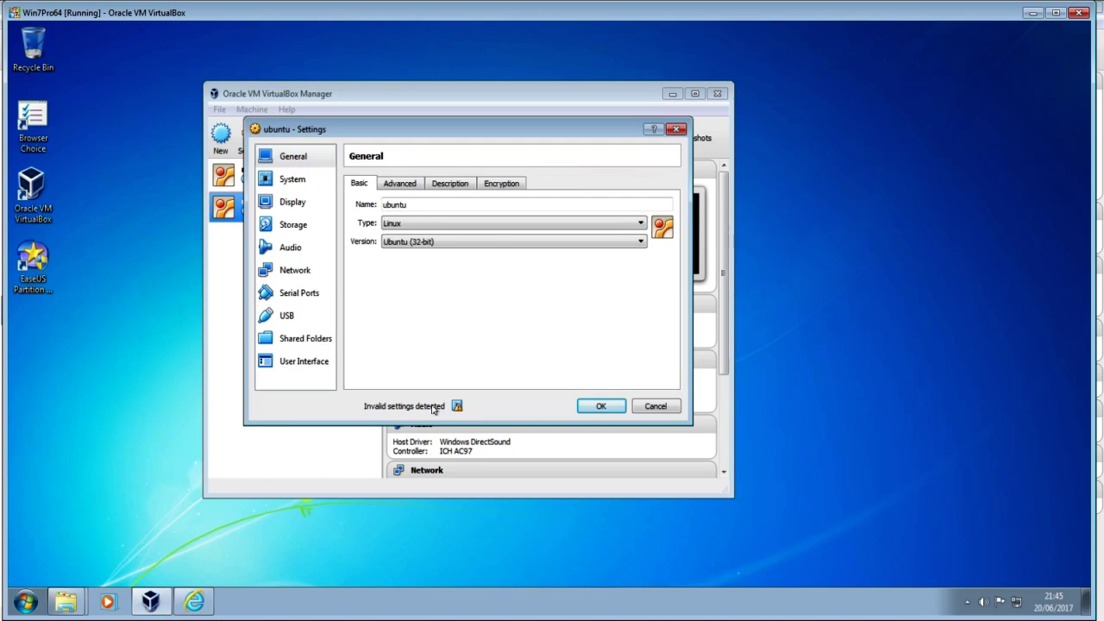
{"action": "left_click", "coordinate": [301, 184]}
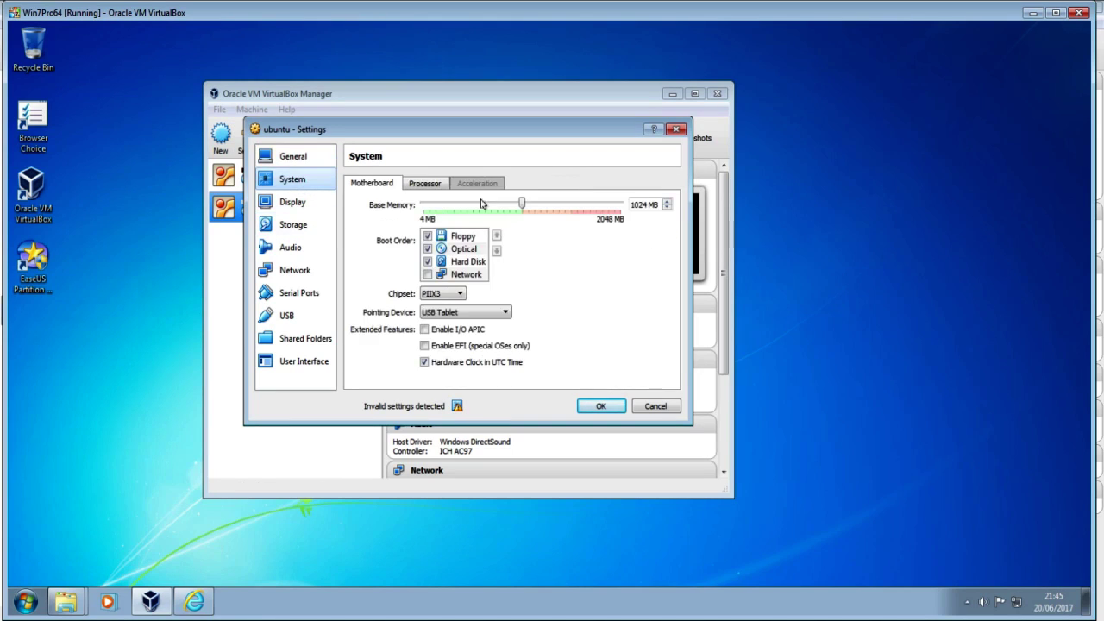
{"action": "mouse_move", "coordinate": [524, 210]}
{"action": "left_mouse_down"}
{"action": "mouse_move", "coordinate": [490, 210]}
{"action": "mouse_move", "coordinate": [523, 212]}
{"action": "left_mouse_up"}
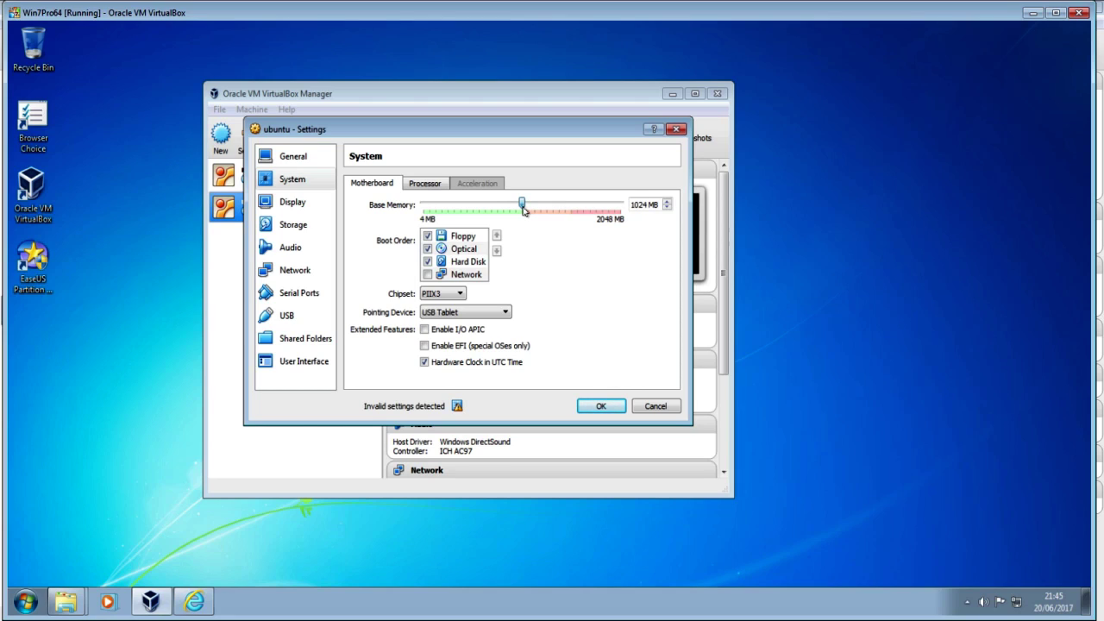
{"action": "left_click", "coordinate": [618, 405]}
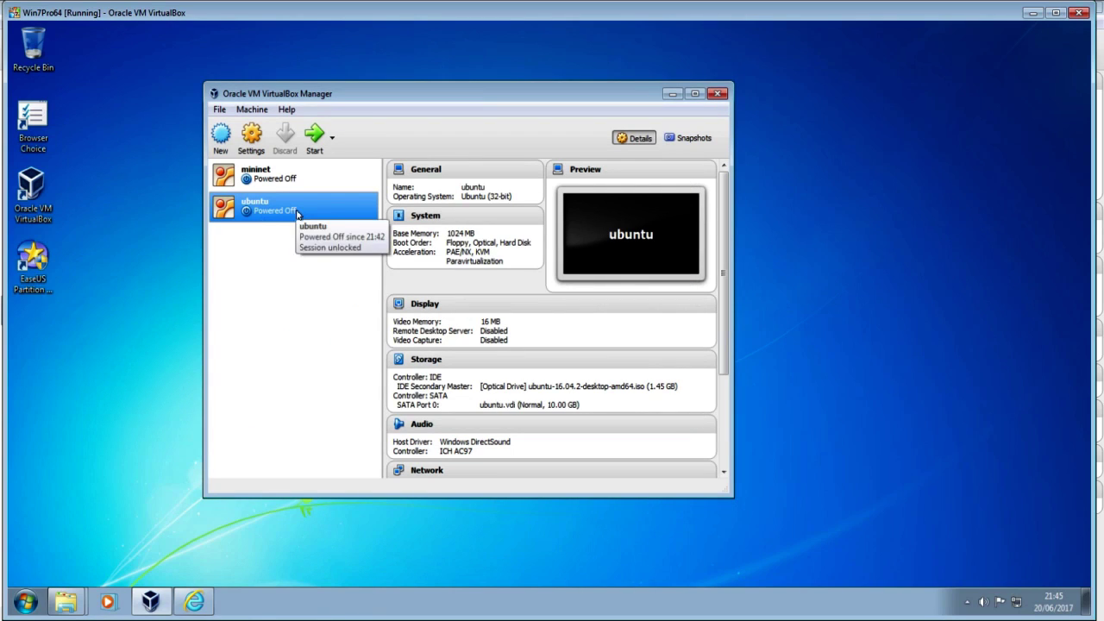
Try to boot the ubuntu machine from the amd64 ISO, dismiss the keyboard capture notice, and power the machine off.
{"action": "left_click", "coordinate": [315, 138]}
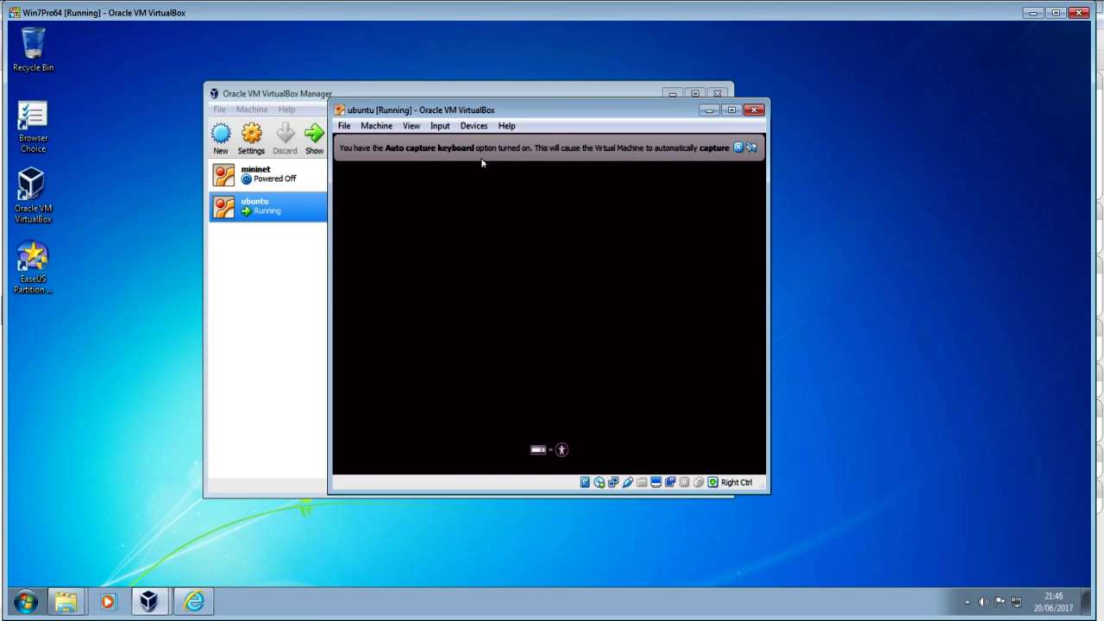
{"action": "left_click", "coordinate": [739, 149]}
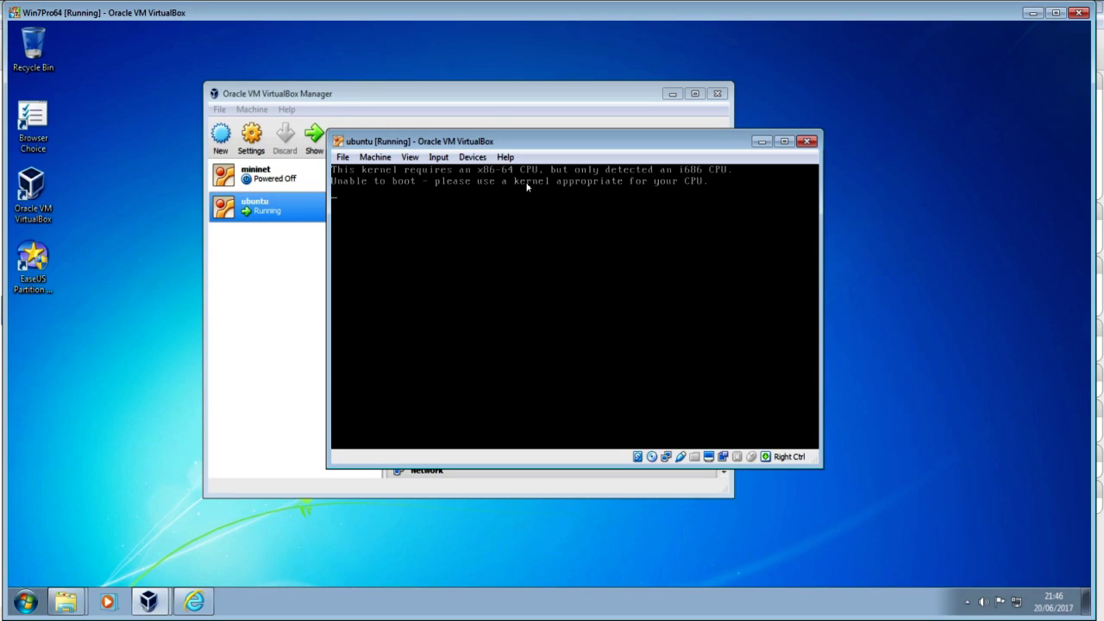
{"action": "left_click", "coordinate": [808, 141]}
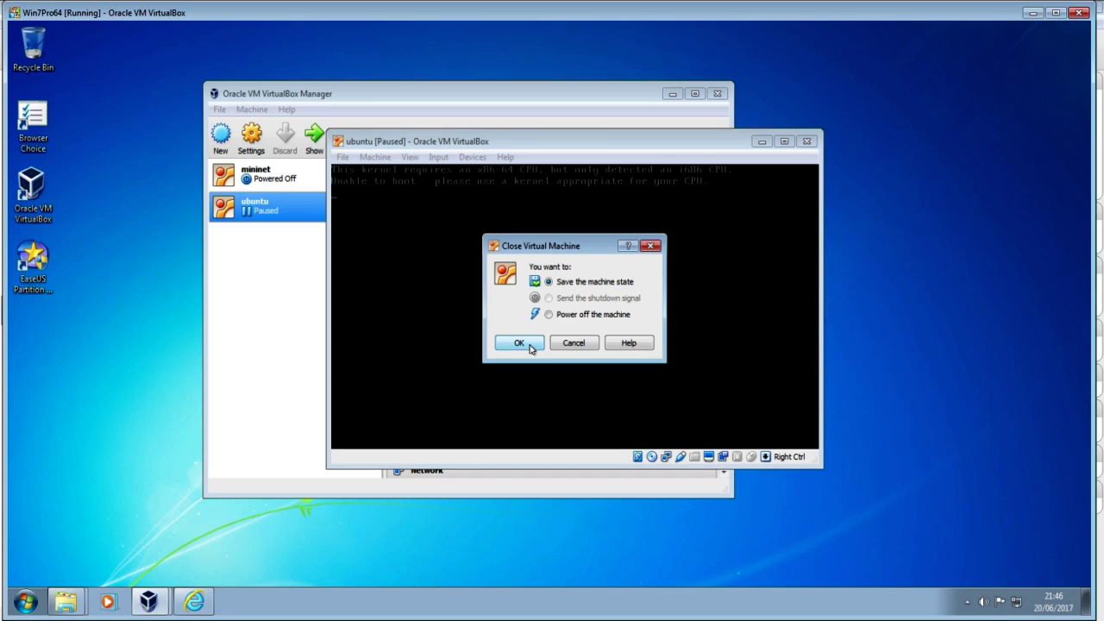
{"action": "left_click", "coordinate": [561, 316]}
{"action": "left_click", "coordinate": [538, 345]}
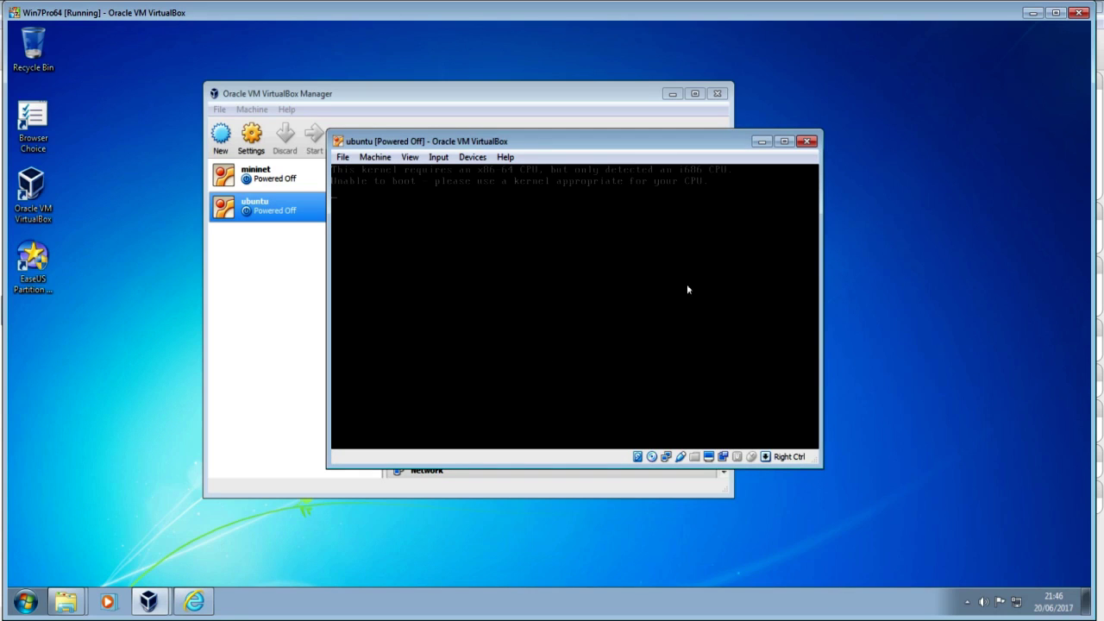
Switch to Internet Explorer and download the 32-bit PC (i386) desktop image from the Ubuntu 16.04 releases page.
{"action": "left_click", "coordinate": [194, 602]}
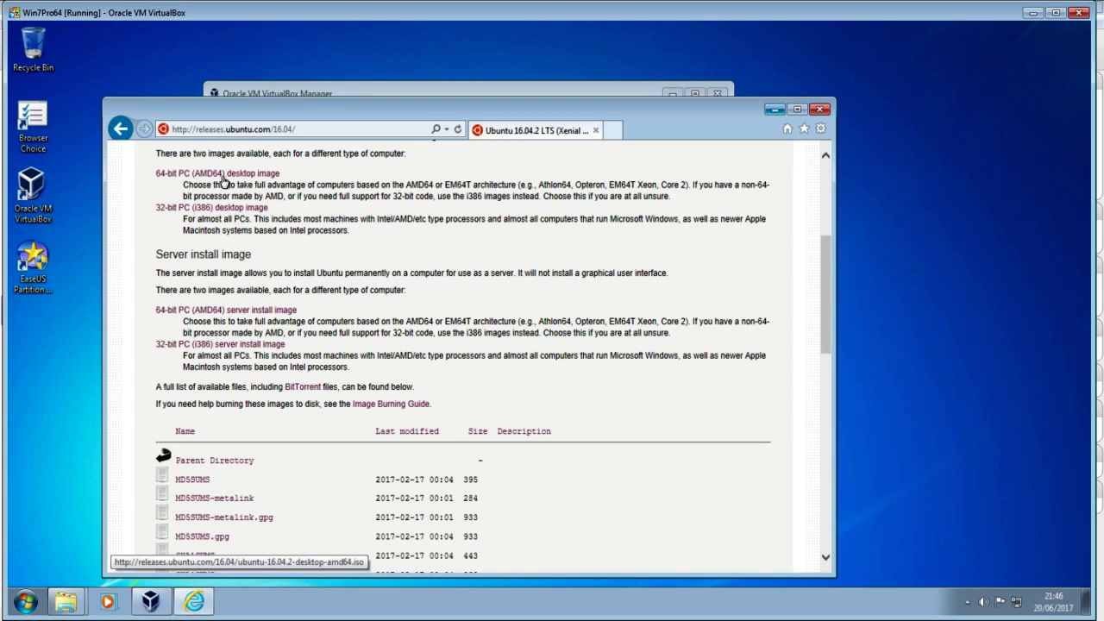
{"action": "left_click", "coordinate": [222, 215]}
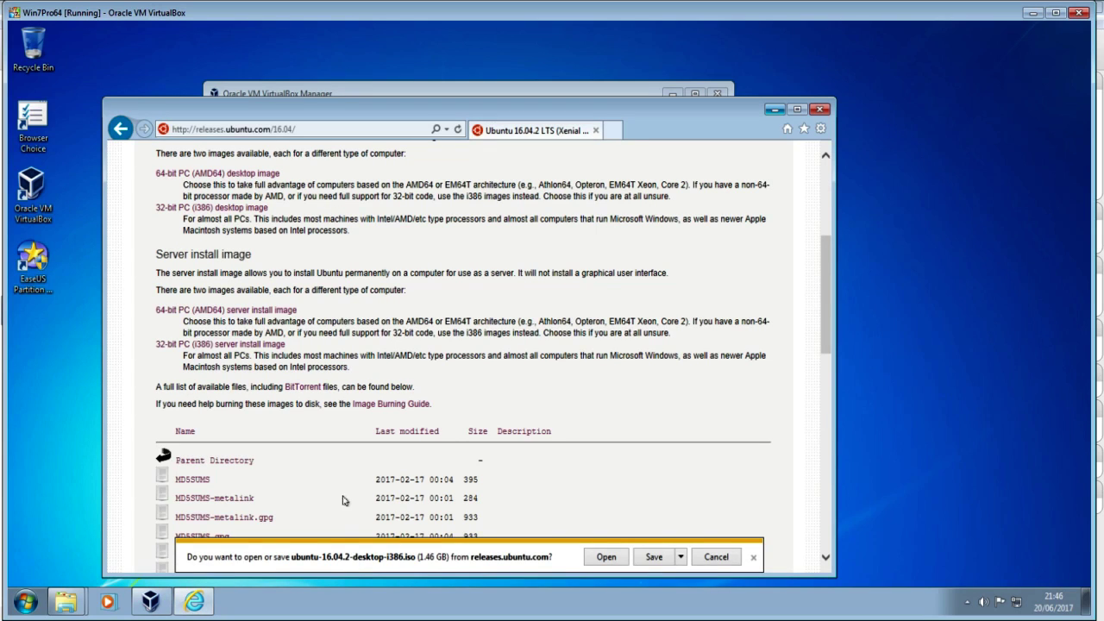
{"action": "left_click", "coordinate": [654, 557]}
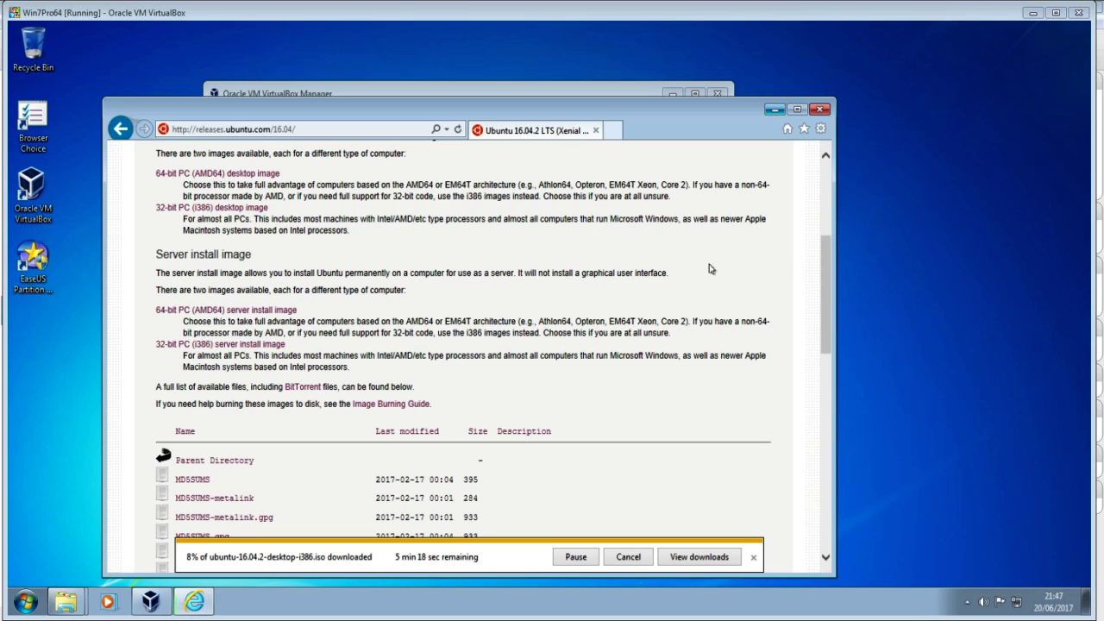
{"action": "left_click_drag", "start_coordinate": [716, 121], "coordinate": [721, 107]}
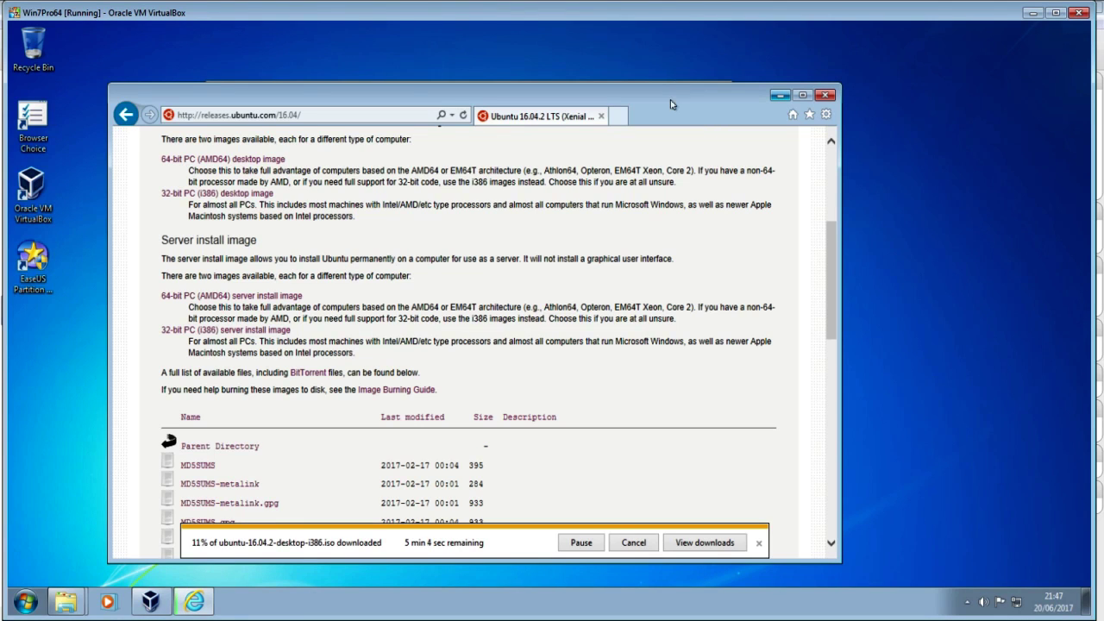
{"action": "left_click_drag", "start_coordinate": [675, 105], "coordinate": [674, 87]}
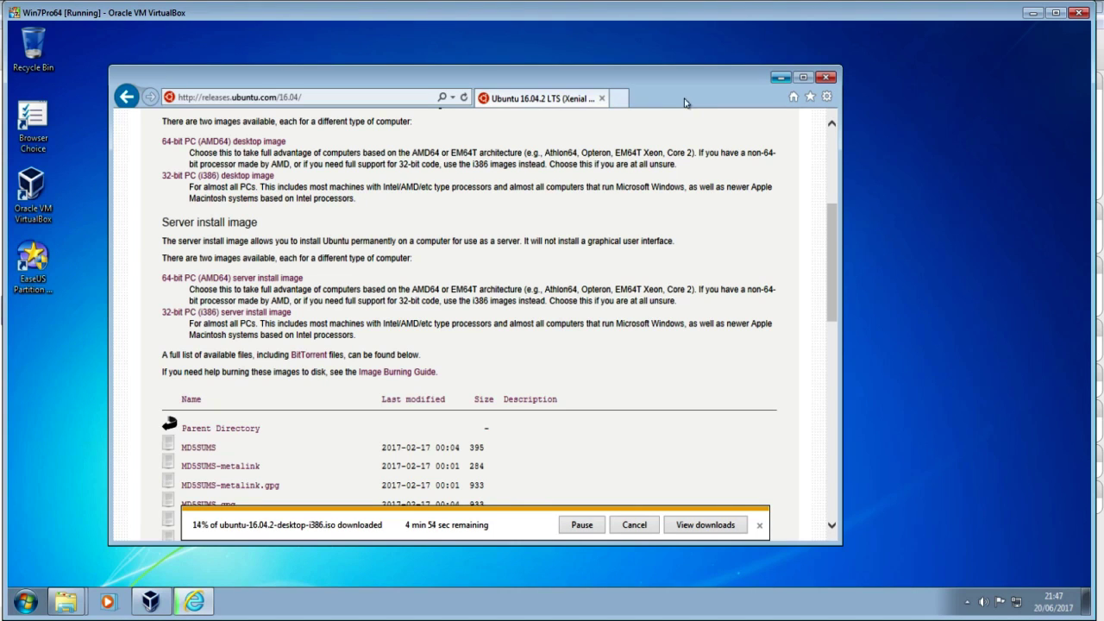
{"action": "left_click_drag", "start_coordinate": [689, 89], "coordinate": [685, 86]}
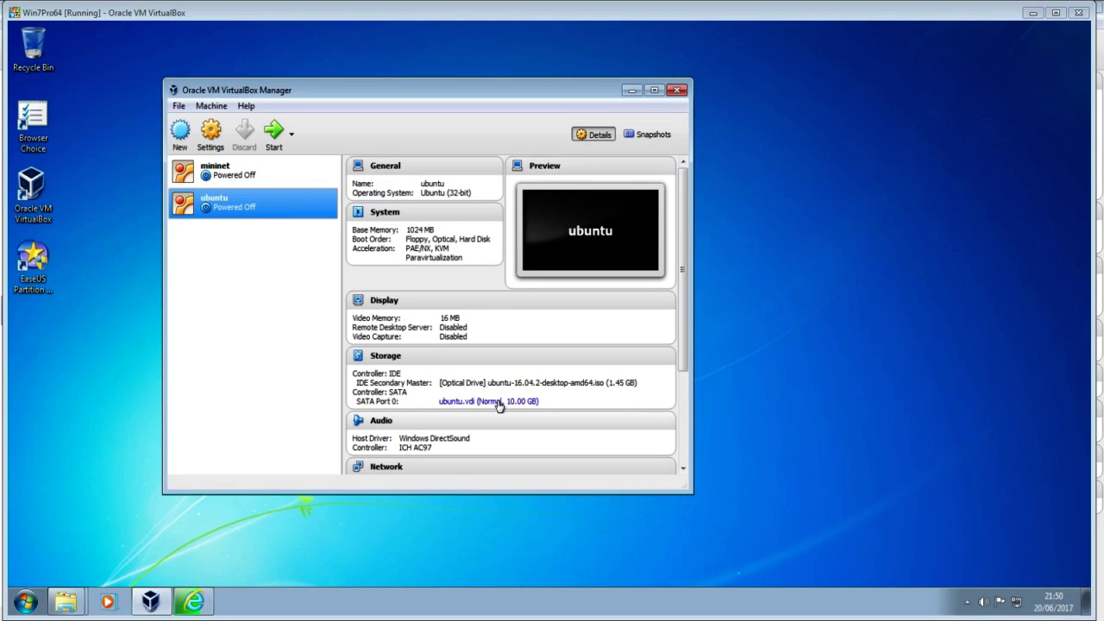
In the ubuntu machine's storage settings, remove the ubuntu-16.04.2-desktop-amd64 disk from the optical drive.
{"action": "mouse_move", "coordinate": [69, 609]}
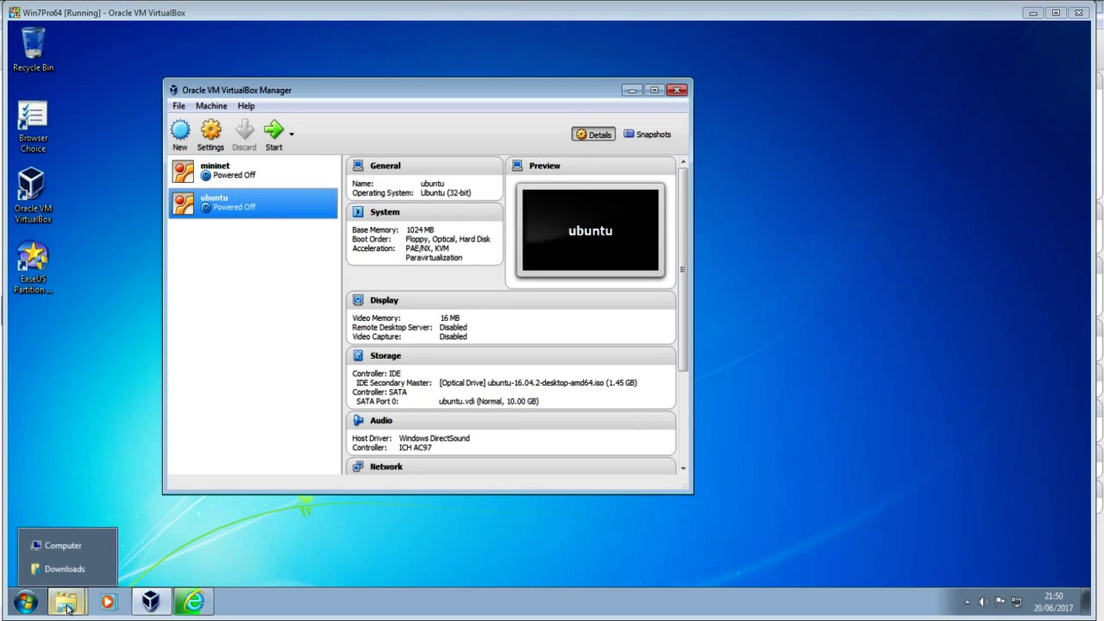
{"action": "left_click", "coordinate": [212, 136]}
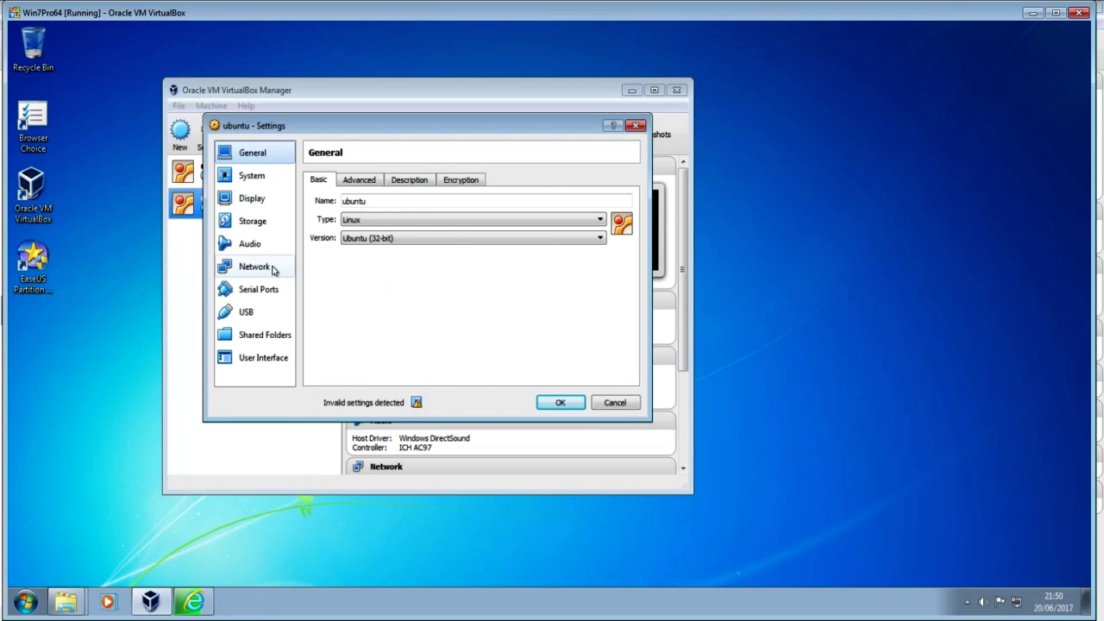
{"action": "left_click", "coordinate": [252, 221]}
{"action": "left_click", "coordinate": [362, 212]}
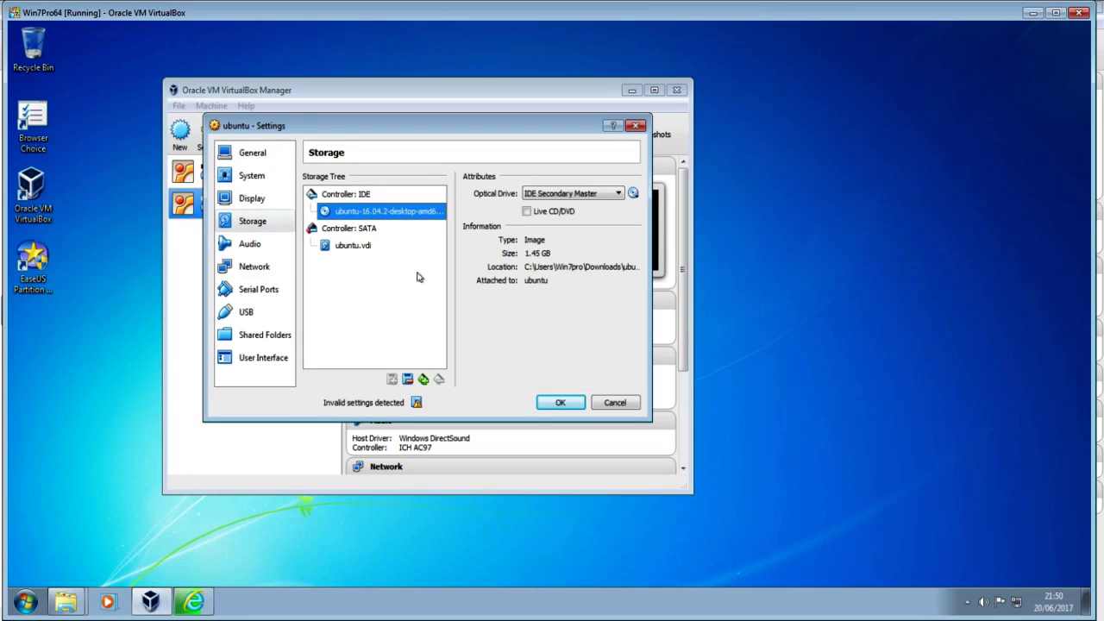
{"action": "left_click", "coordinate": [634, 195]}
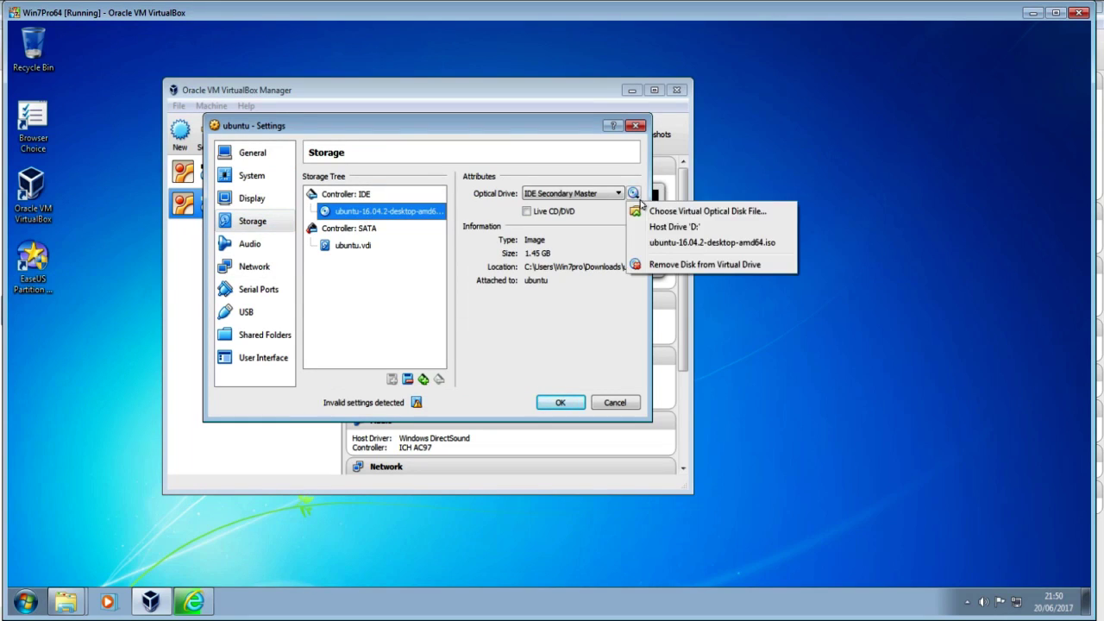
{"action": "left_click", "coordinate": [671, 265]}
Check in Internet Explorer whether the i386 desktop ISO download has completed and return to the ubuntu machine's storage settings.
{"action": "left_click", "coordinate": [634, 194]}
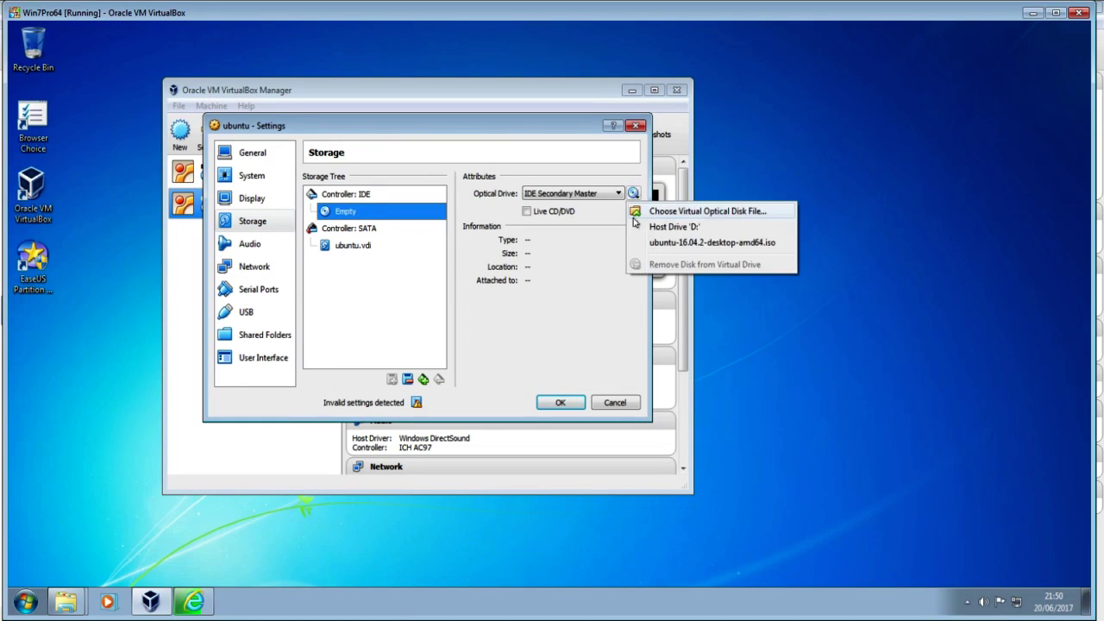
{"action": "left_click", "coordinate": [664, 212]}
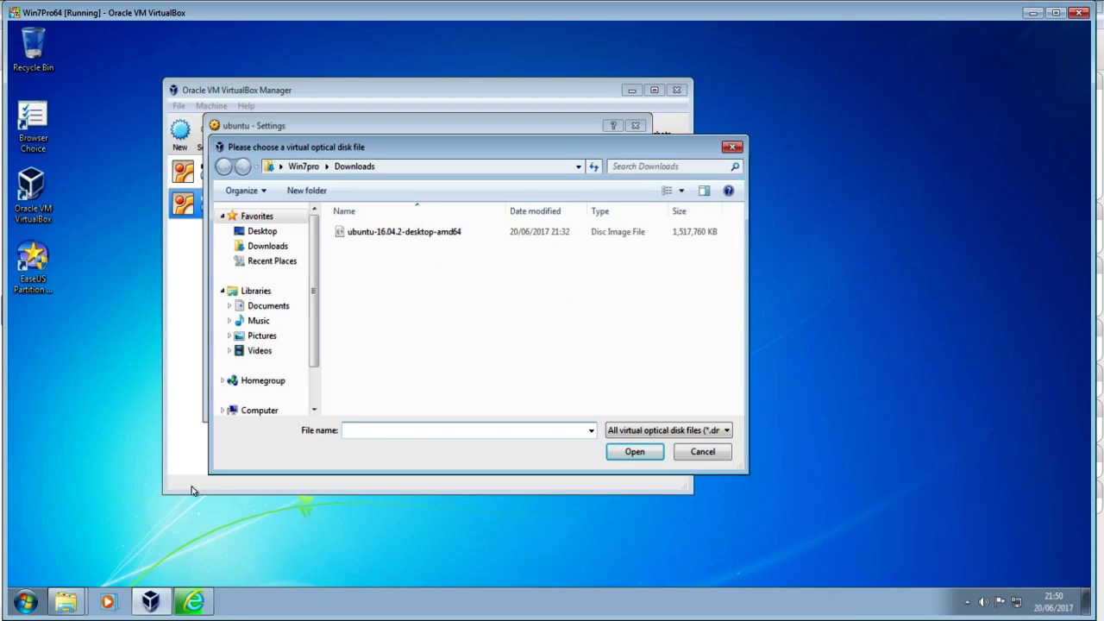
{"action": "left_click", "coordinate": [68, 601]}
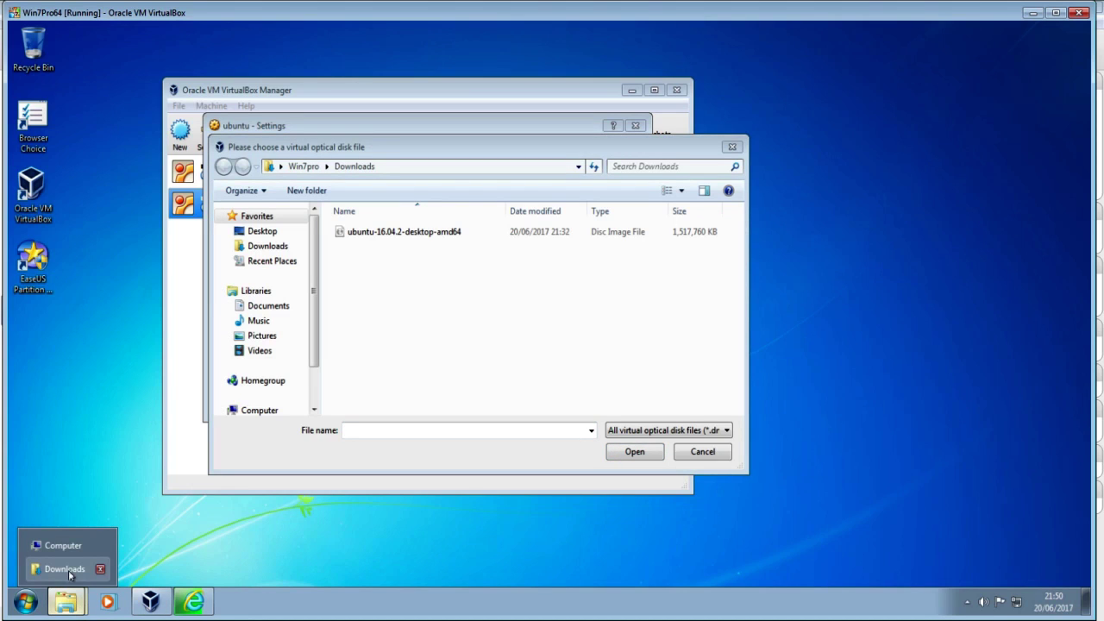
{"action": "left_click", "coordinate": [193, 602]}
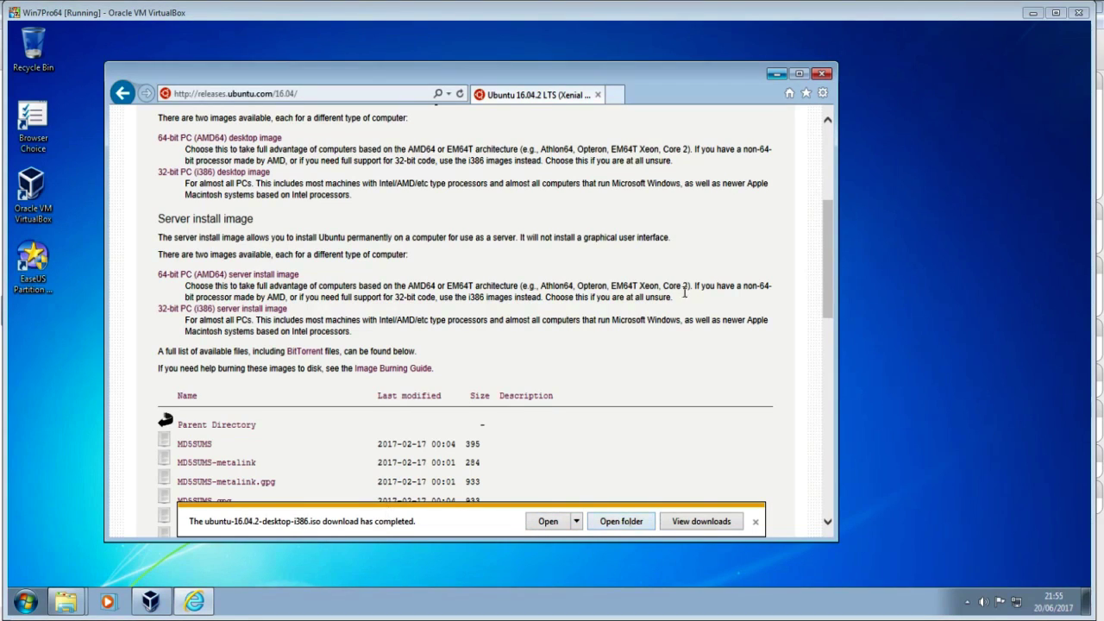
{"action": "left_click", "coordinate": [153, 601]}
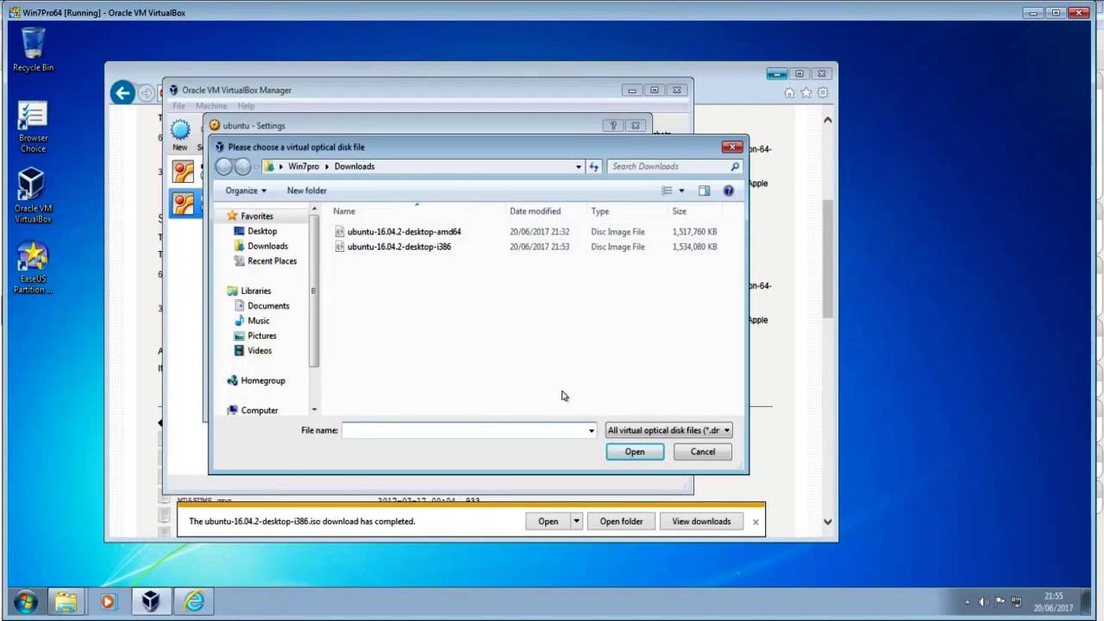
{"action": "left_click", "coordinate": [697, 453]}
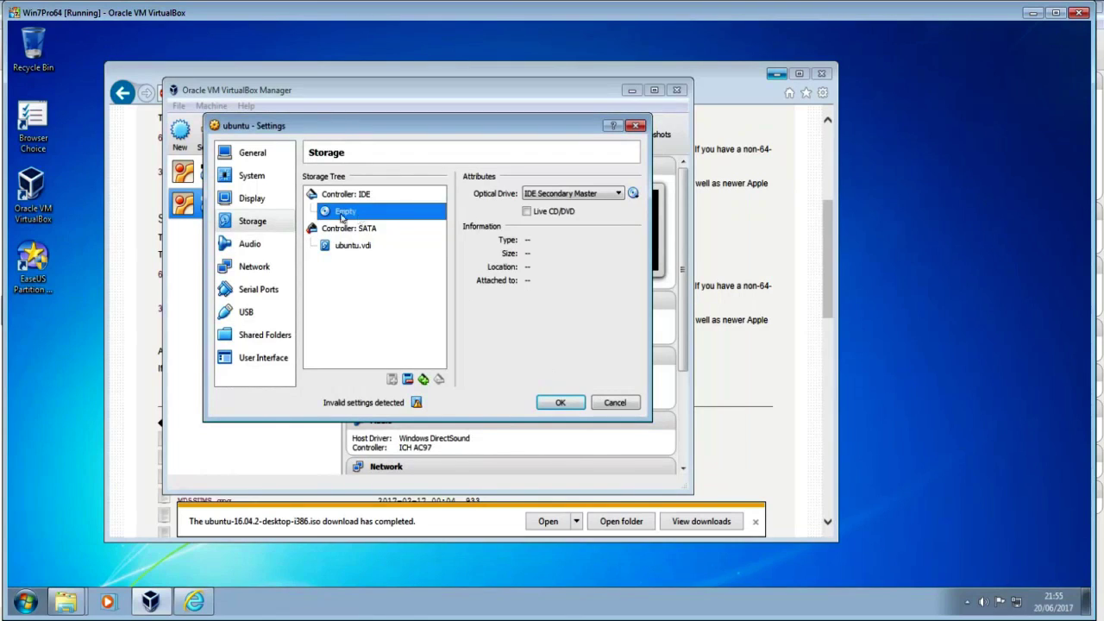
Attach the ubuntu-16.04.2-desktop-i386 disk image to the ubuntu machine's empty optical drive and save the settings.
{"action": "left_click", "coordinate": [633, 193]}
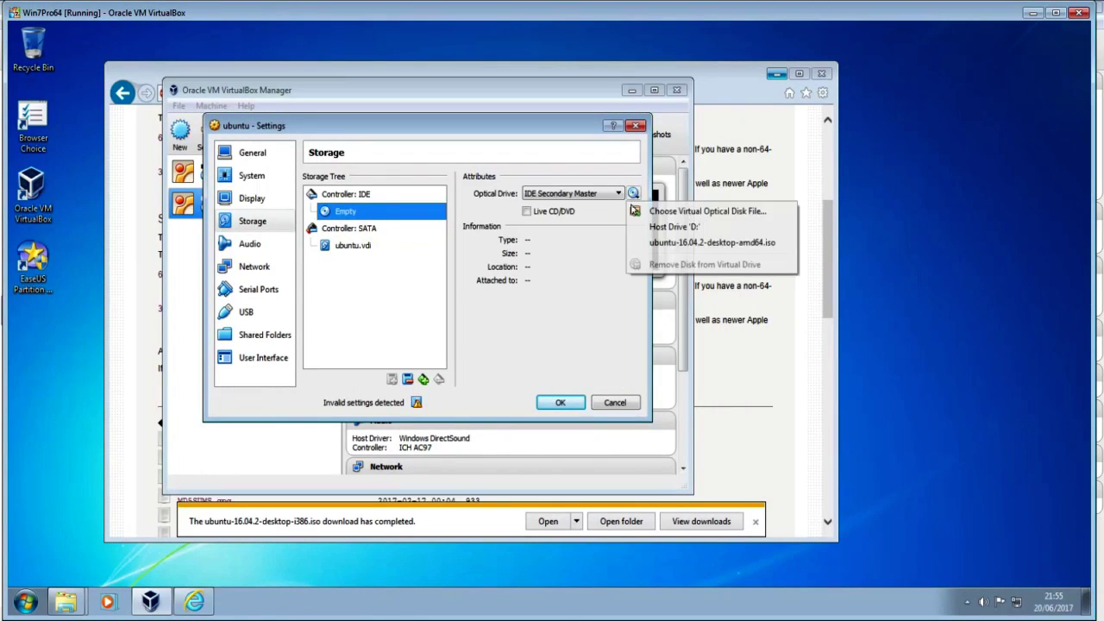
{"action": "left_click", "coordinate": [723, 214]}
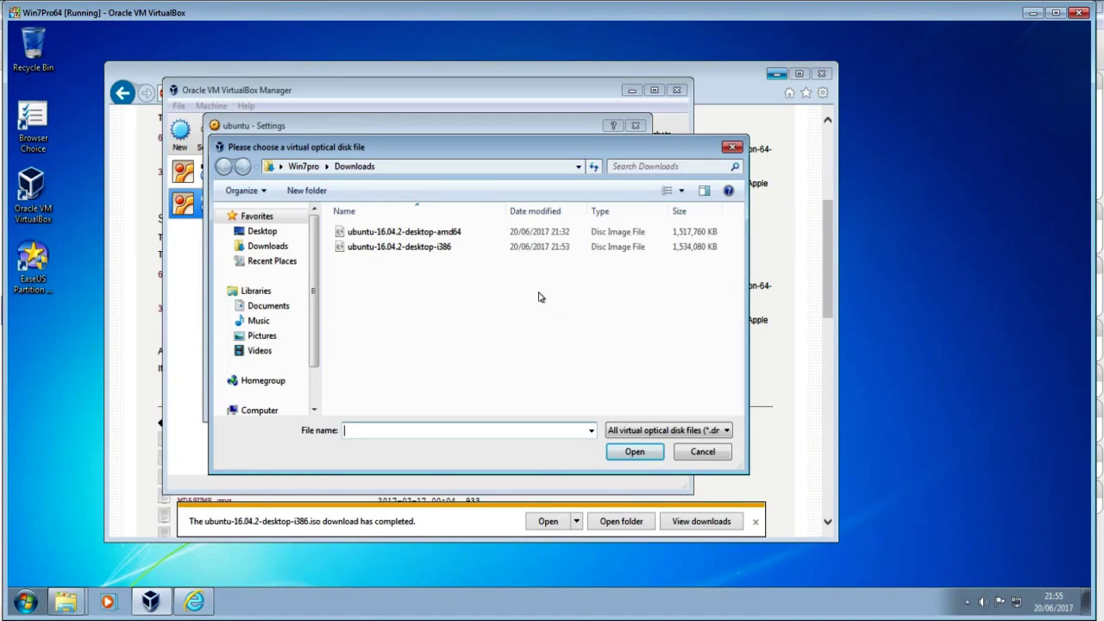
{"action": "left_click", "coordinate": [431, 250]}
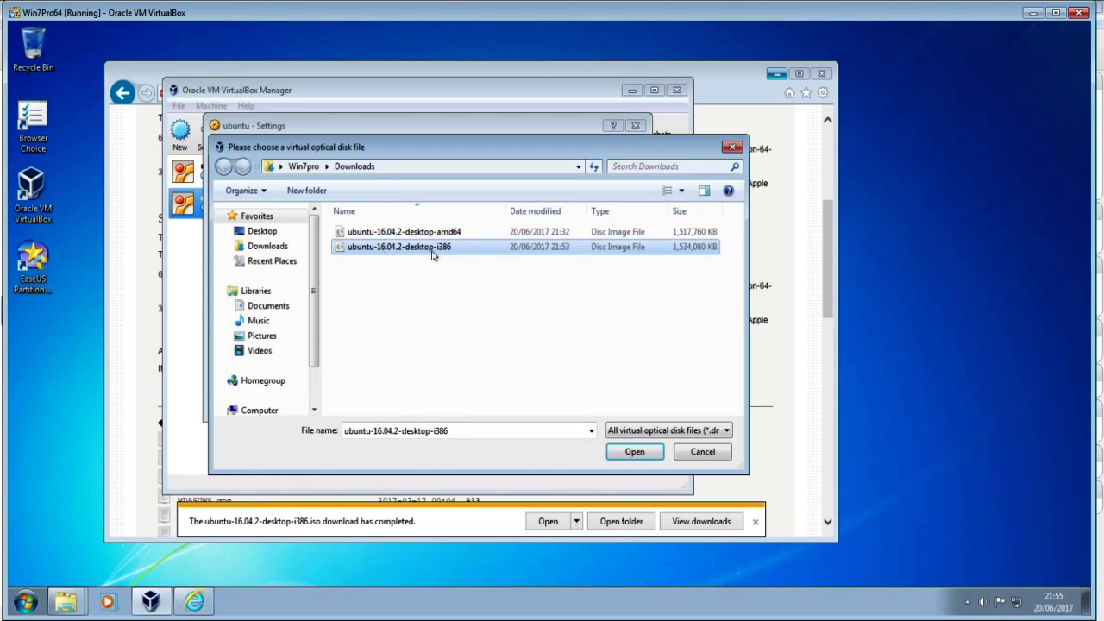
{"action": "left_click", "coordinate": [635, 453]}
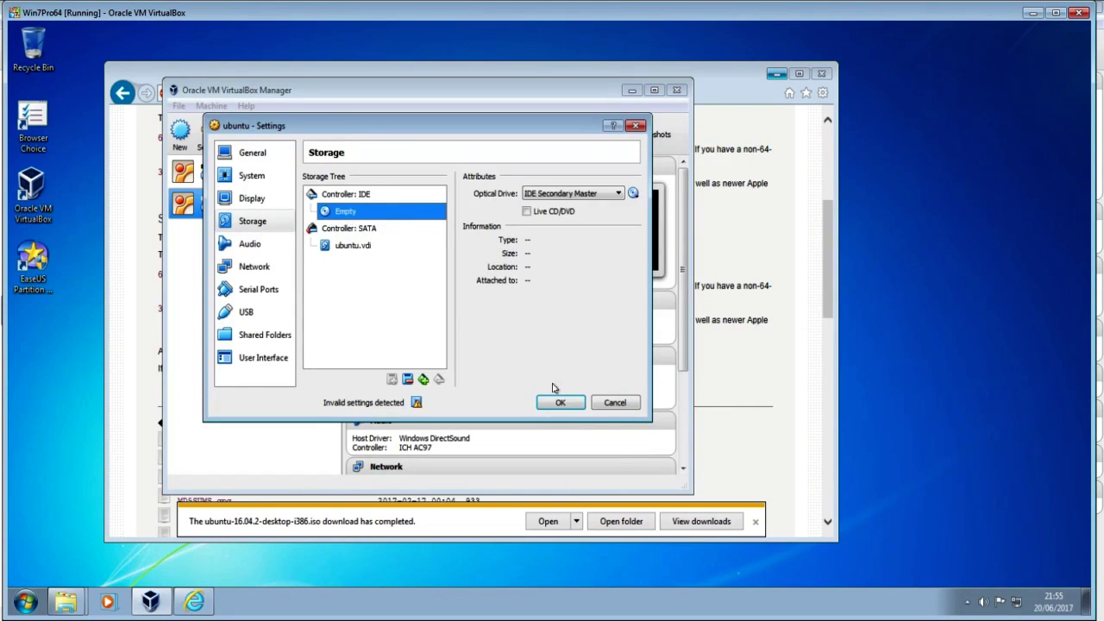
{"action": "left_click", "coordinate": [559, 404]}
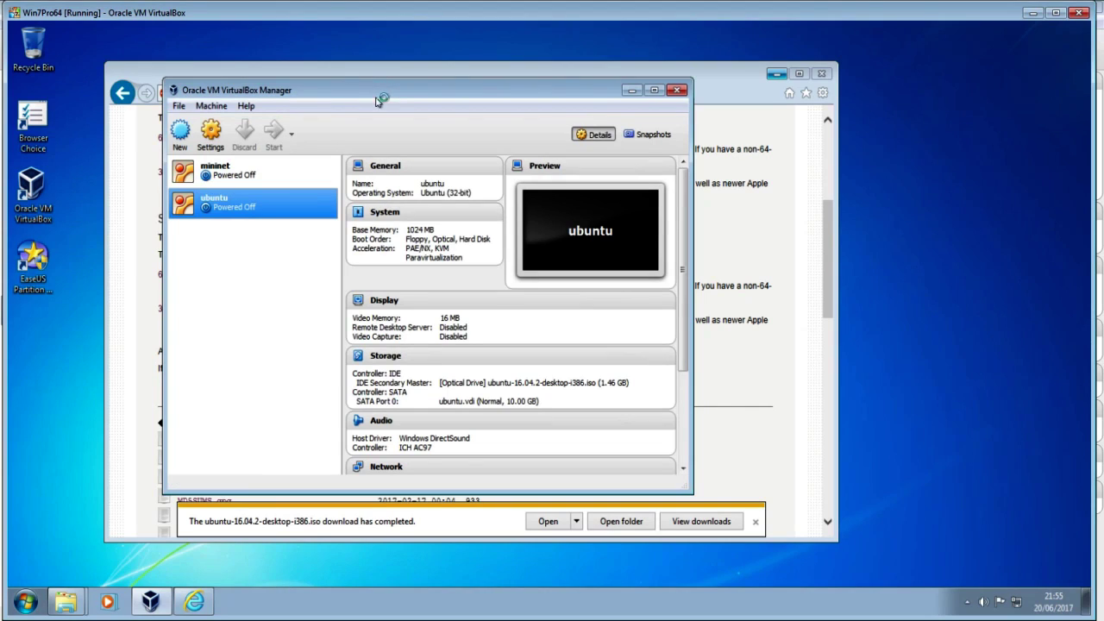
Boot the ubuntu machine from the i386 ISO, bring its window to the front, and dismiss the keyboard capture and mouse integration notices.
{"action": "left_click_drag", "start_coordinate": [387, 101], "coordinate": [456, 101]}
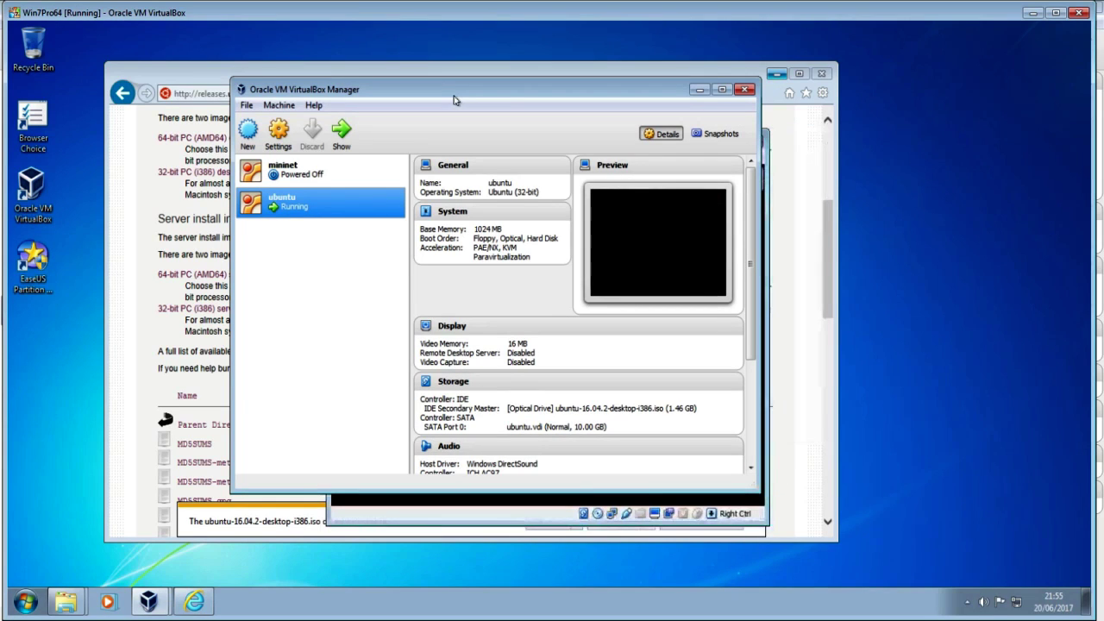
{"action": "left_click", "coordinate": [467, 515]}
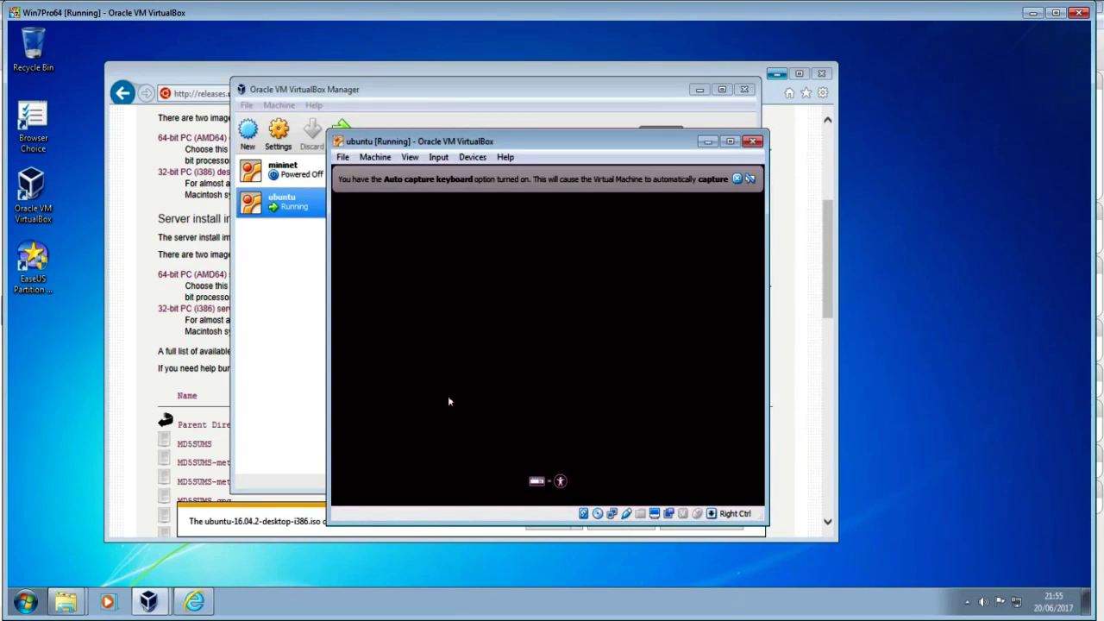
{"action": "left_click_drag", "start_coordinate": [535, 141], "coordinate": [535, 107]}
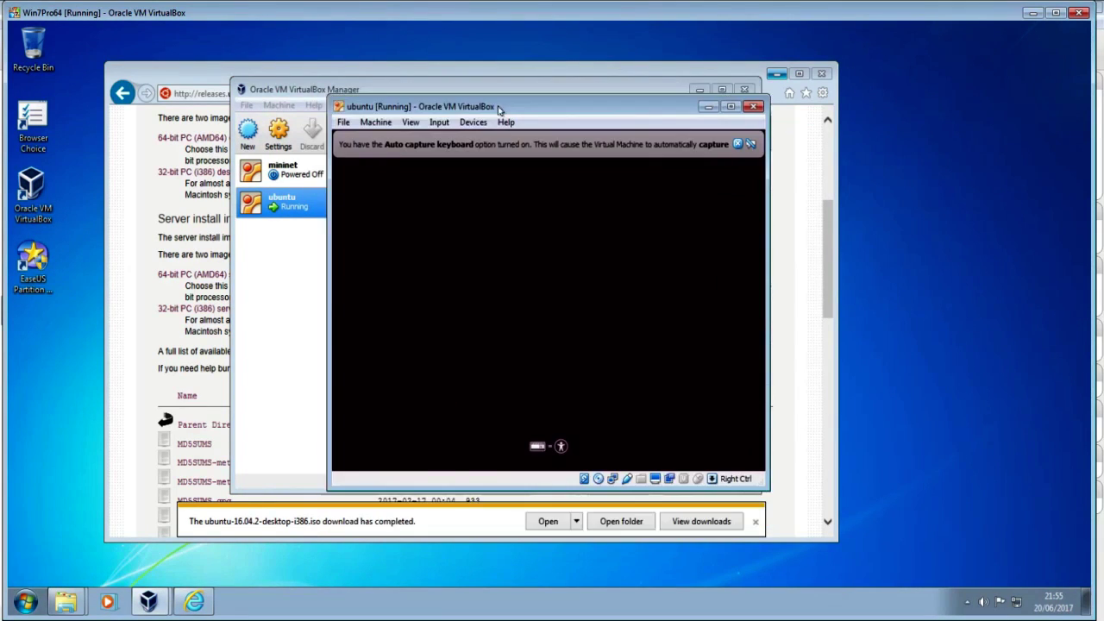
{"action": "left_click", "coordinate": [749, 144]}
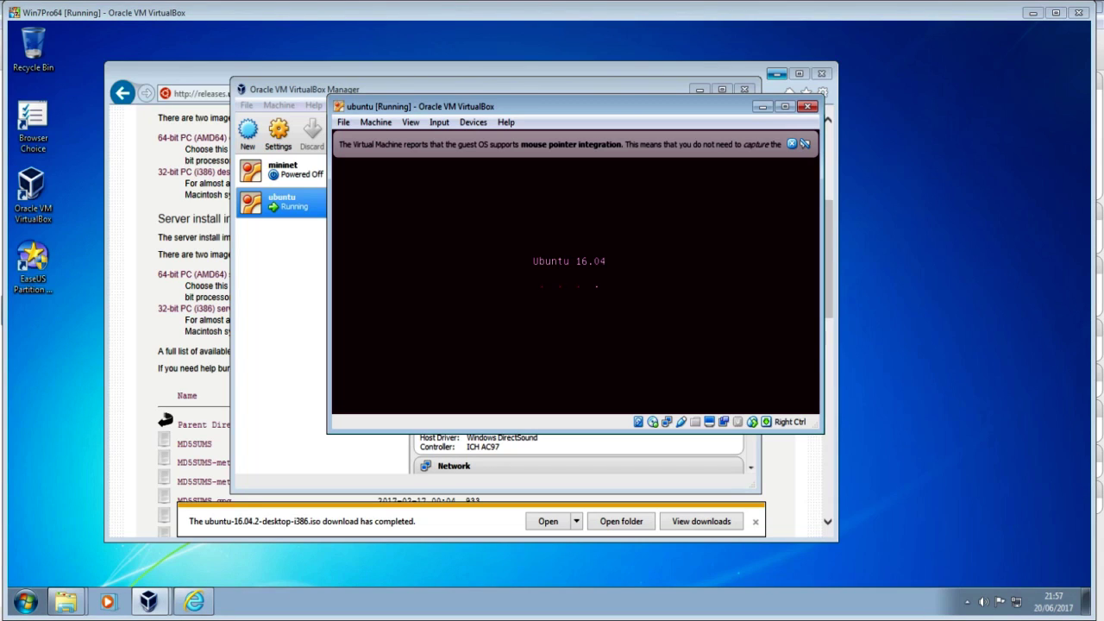
{"action": "left_click", "coordinate": [793, 145]}
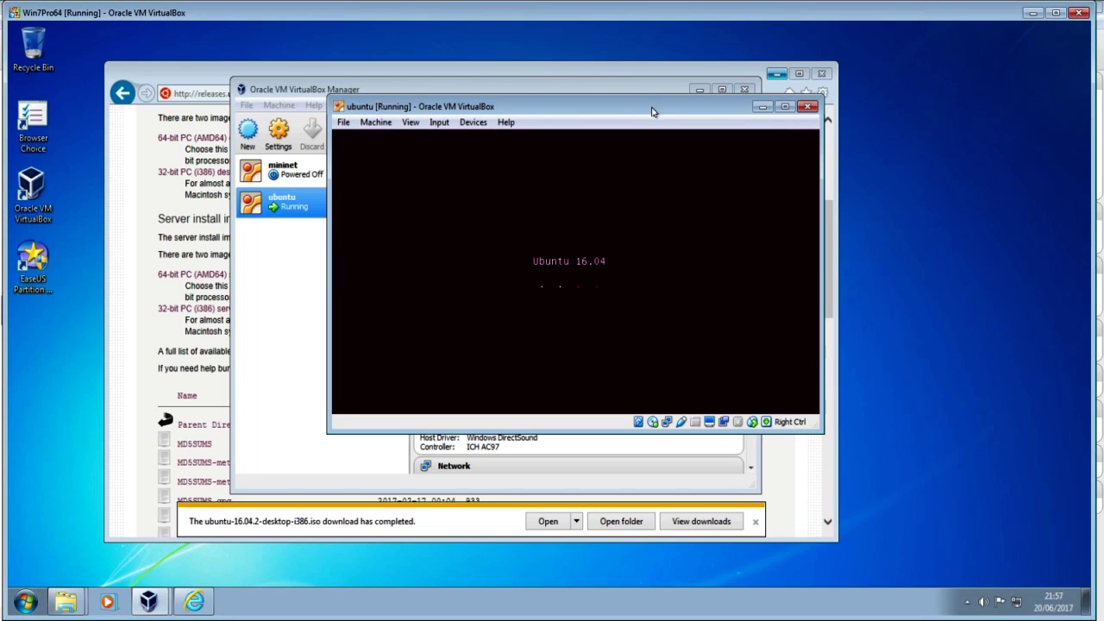
Enlarge the running ubuntu machine's window and reposition it so the whole guest screen is in view.
{"action": "left_click_drag", "start_coordinate": [653, 109], "coordinate": [638, 106]}
{"action": "left_click_drag", "start_coordinate": [811, 431], "coordinate": [880, 497]}
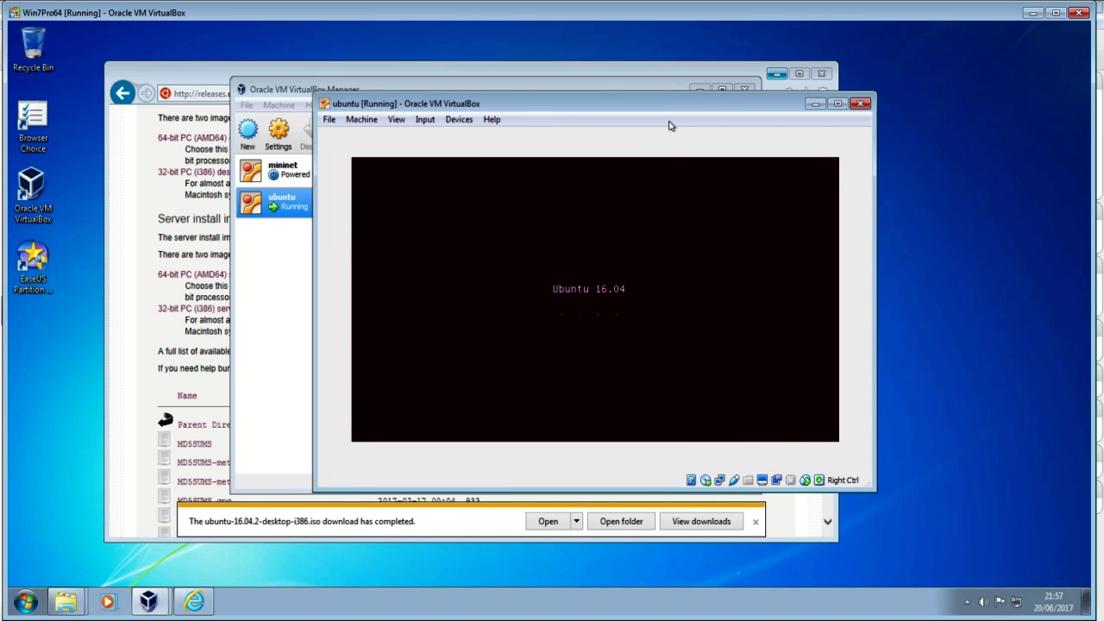
{"action": "left_click_drag", "start_coordinate": [678, 105], "coordinate": [673, 135]}
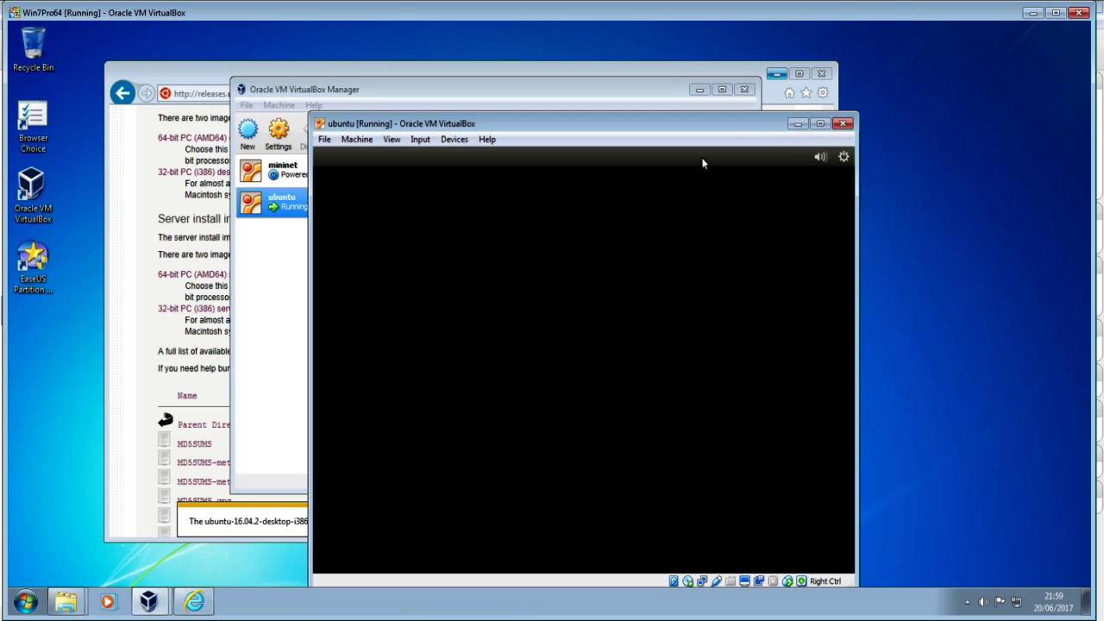
{"action": "left_click_drag", "start_coordinate": [751, 129], "coordinate": [753, 113]}
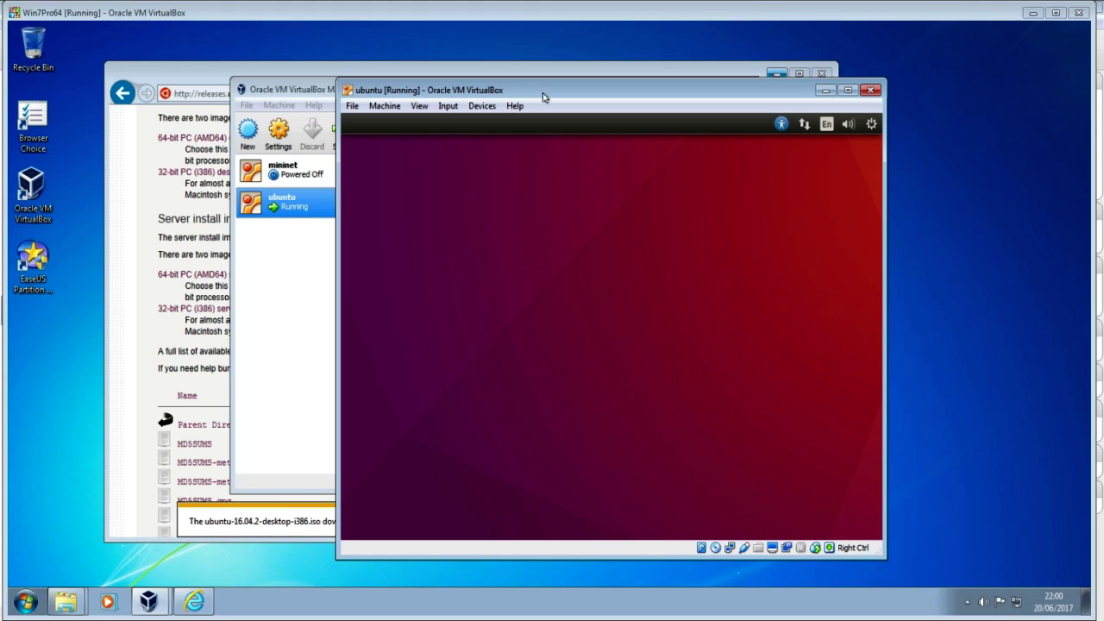
{"action": "left_click_drag", "start_coordinate": [543, 97], "coordinate": [501, 96]}
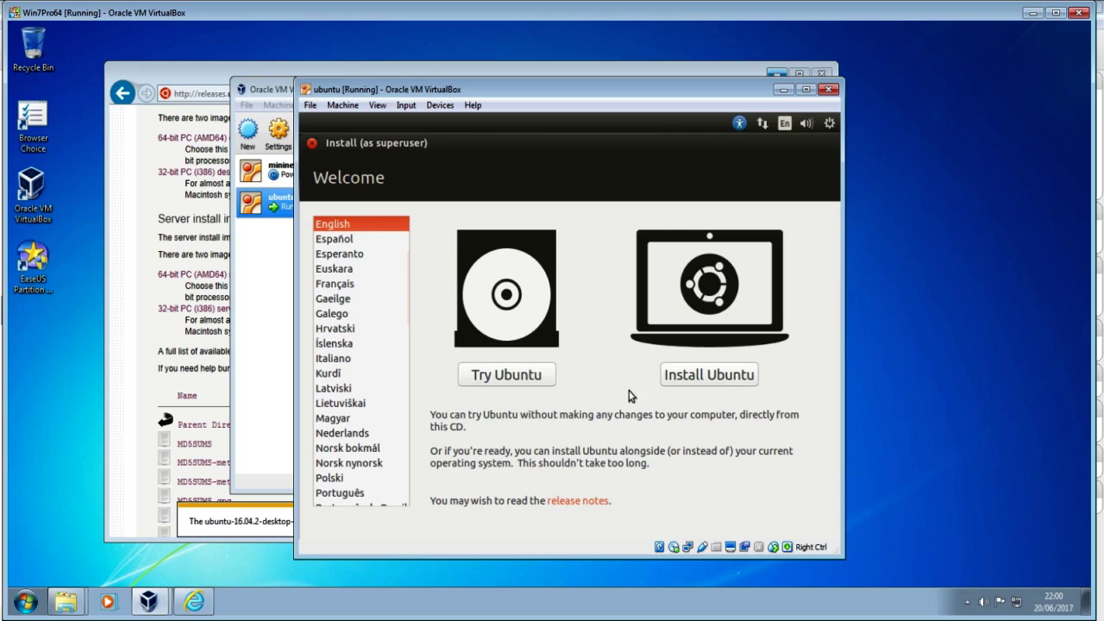
Start the Ubuntu installation in English from the Welcome page and minimize the browser window behind the machine.
{"action": "left_click", "coordinate": [719, 383]}
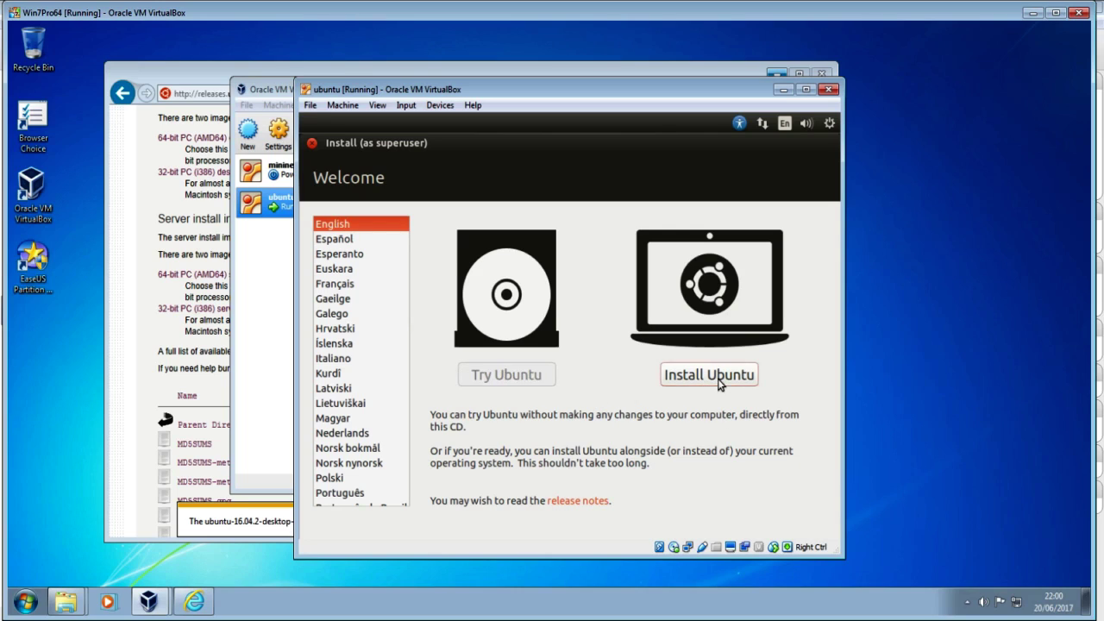
{"action": "left_click", "coordinate": [718, 383]}
{"action": "left_click", "coordinate": [734, 371]}
{"action": "left_click_drag", "start_coordinate": [733, 98], "coordinate": [681, 96]}
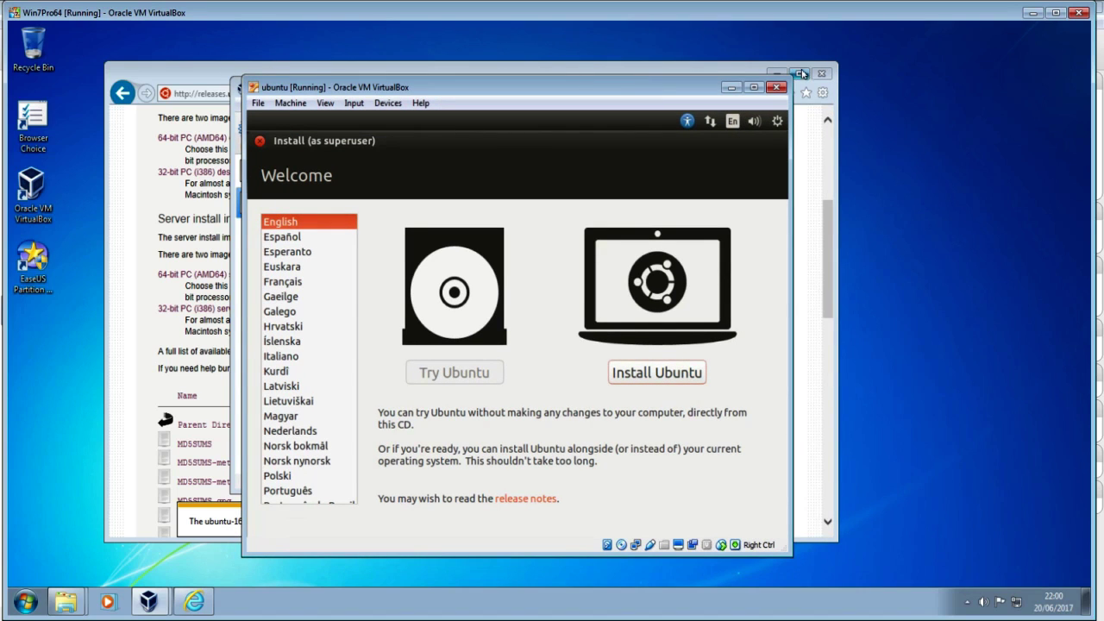
{"action": "left_click", "coordinate": [787, 99]}
{"action": "left_click", "coordinate": [778, 75]}
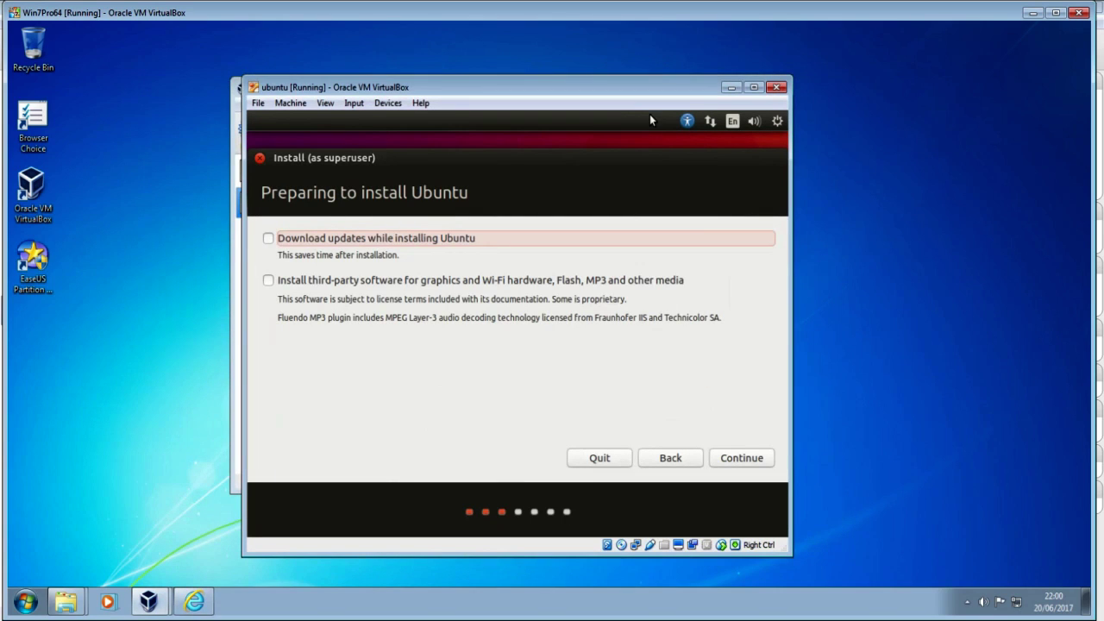
Enable downloading updates while installing Ubuntu, and confirm erasing the disk and writing the partition changes.
{"action": "left_click_drag", "start_coordinate": [572, 89], "coordinate": [599, 89]}
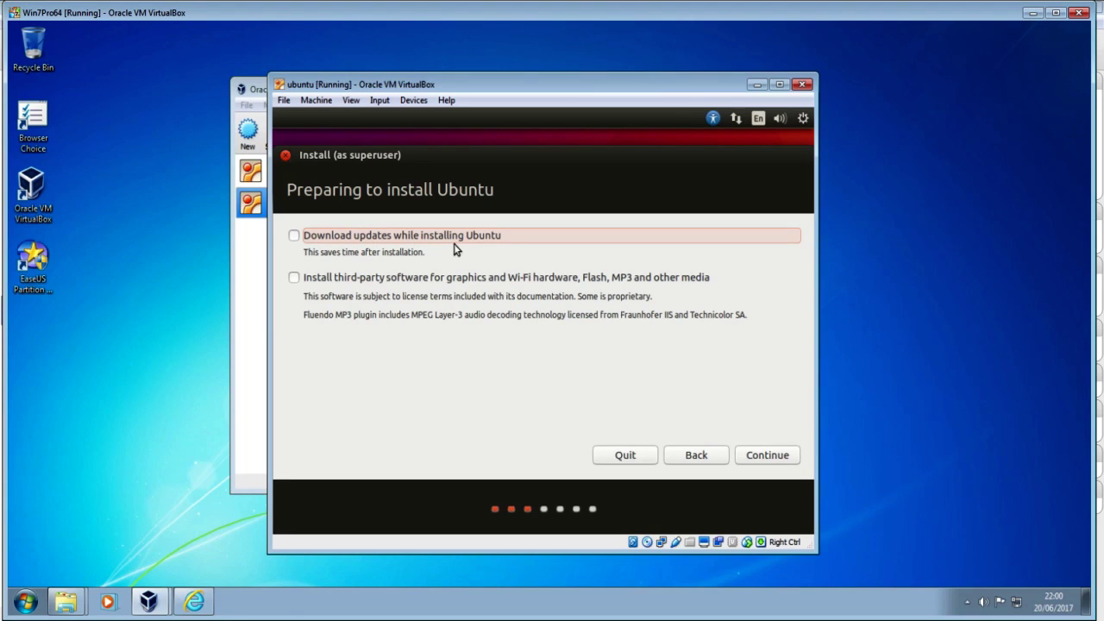
{"action": "left_click", "coordinate": [294, 236]}
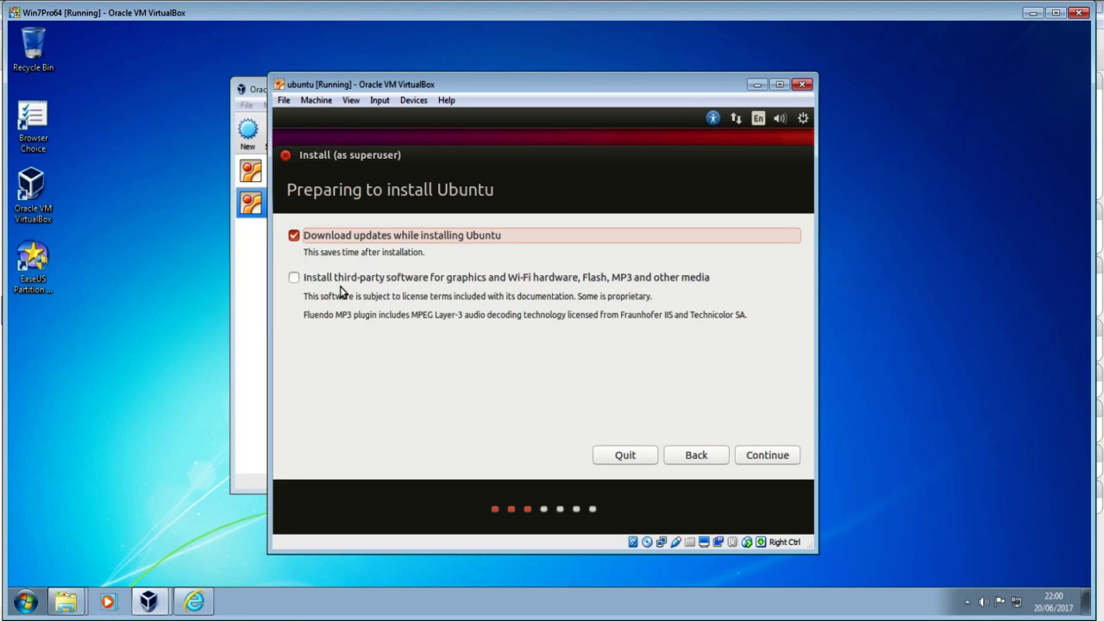
{"action": "left_click", "coordinate": [761, 458]}
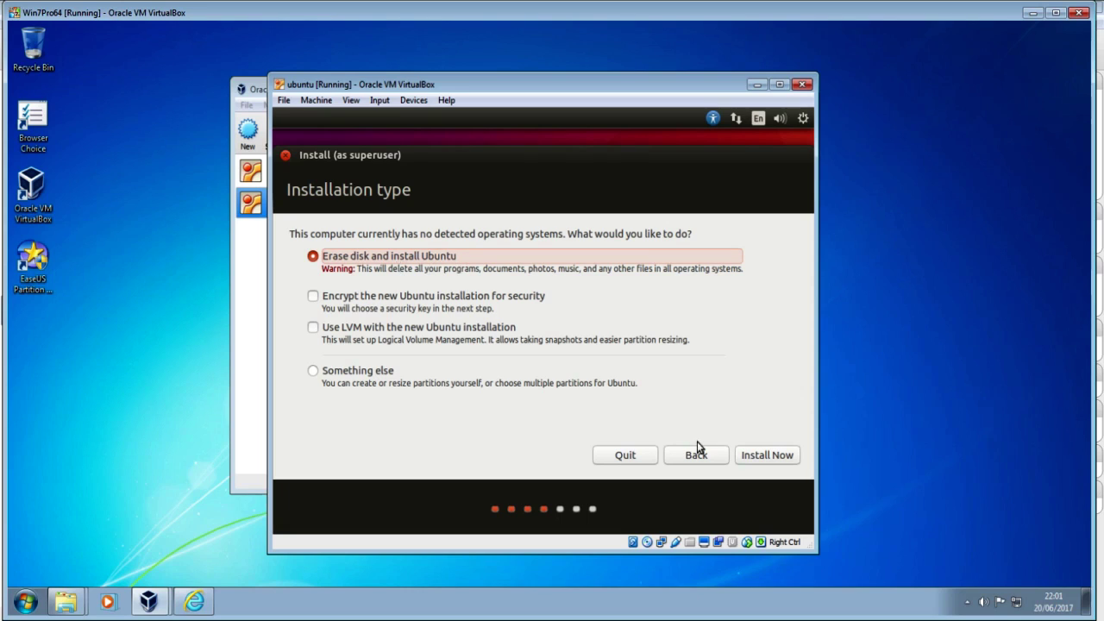
{"action": "left_click", "coordinate": [755, 457]}
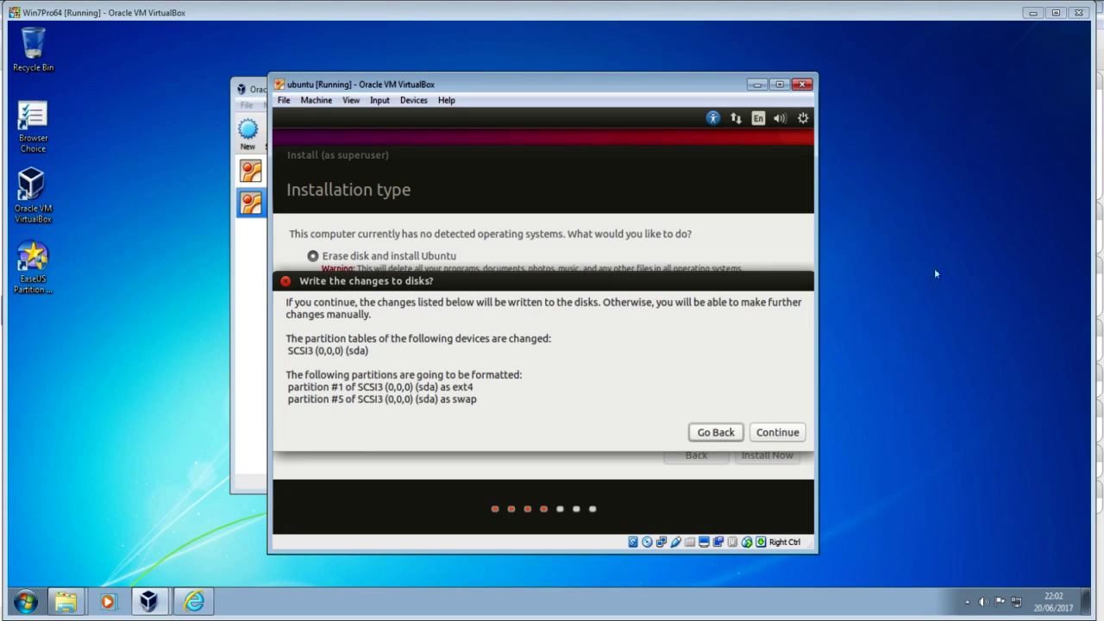
{"action": "left_click", "coordinate": [779, 434]}
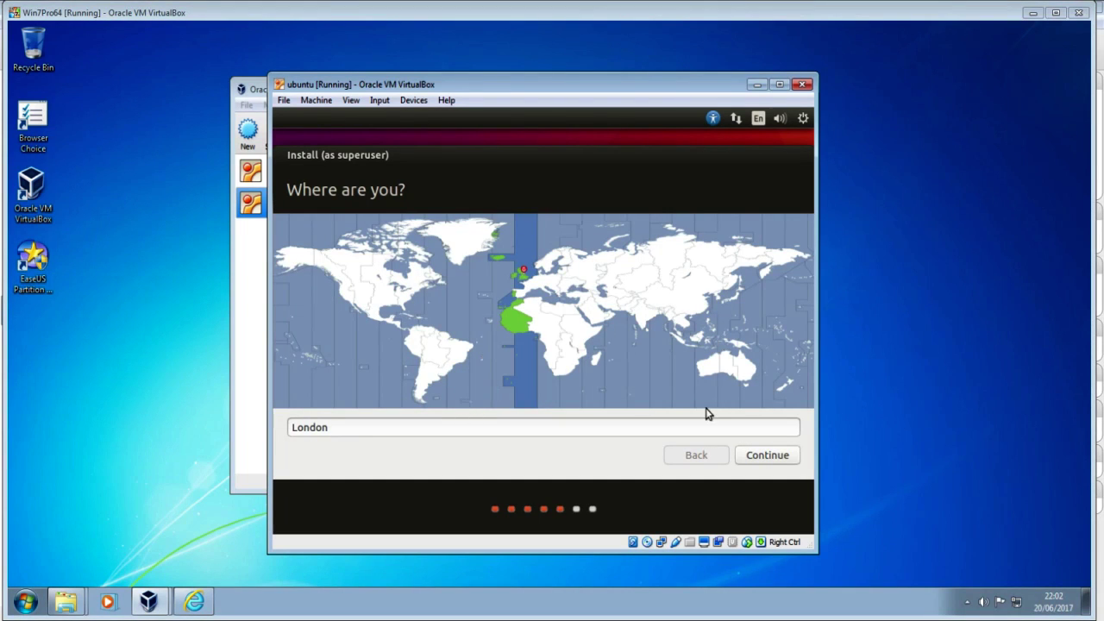
Accept London as the location and English (UK) as the keyboard layout in the Ubuntu installer.
{"action": "left_click", "coordinate": [767, 455]}
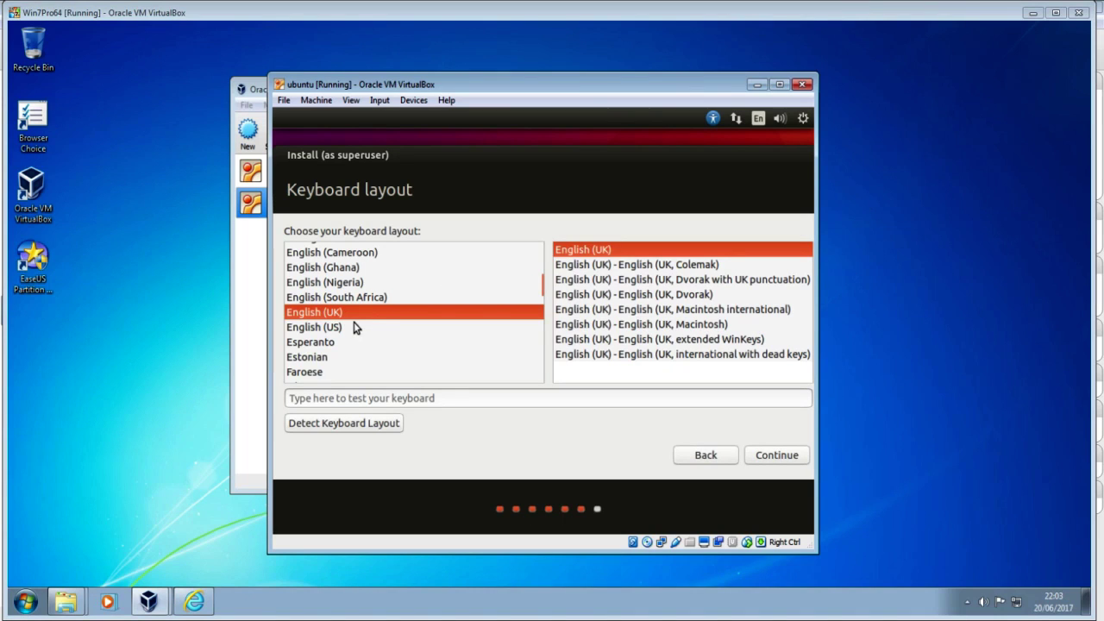
{"action": "left_click", "coordinate": [803, 458]}
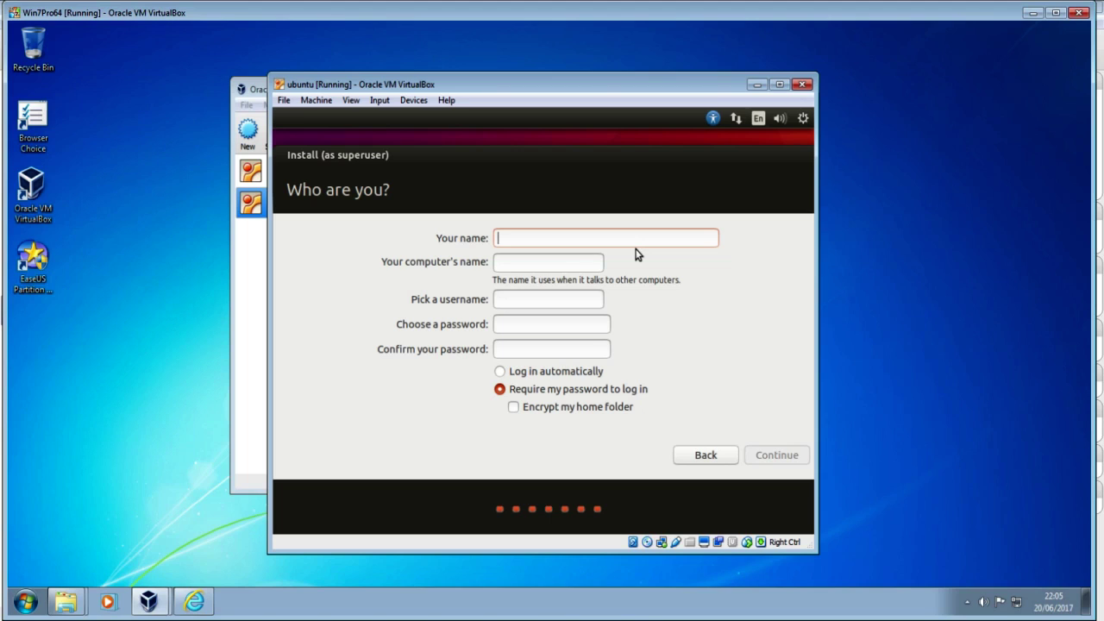
Enter the user's name in the installer, keeping the computer name and username derived from it.
{"action": "type", "text": "wray"}
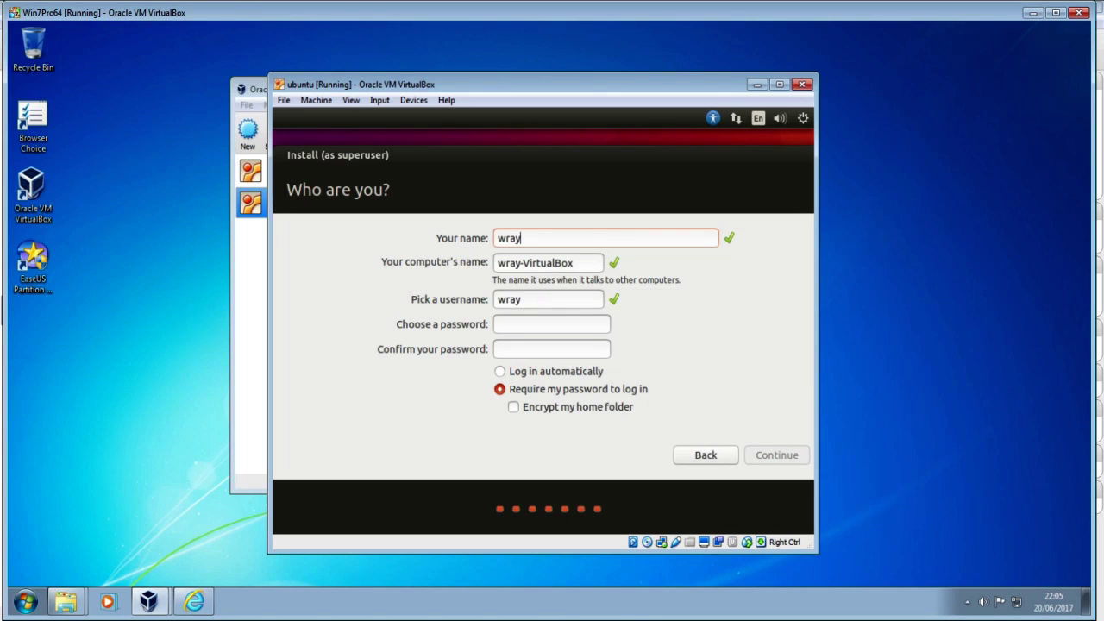
{"action": "type", "text": "wray"}
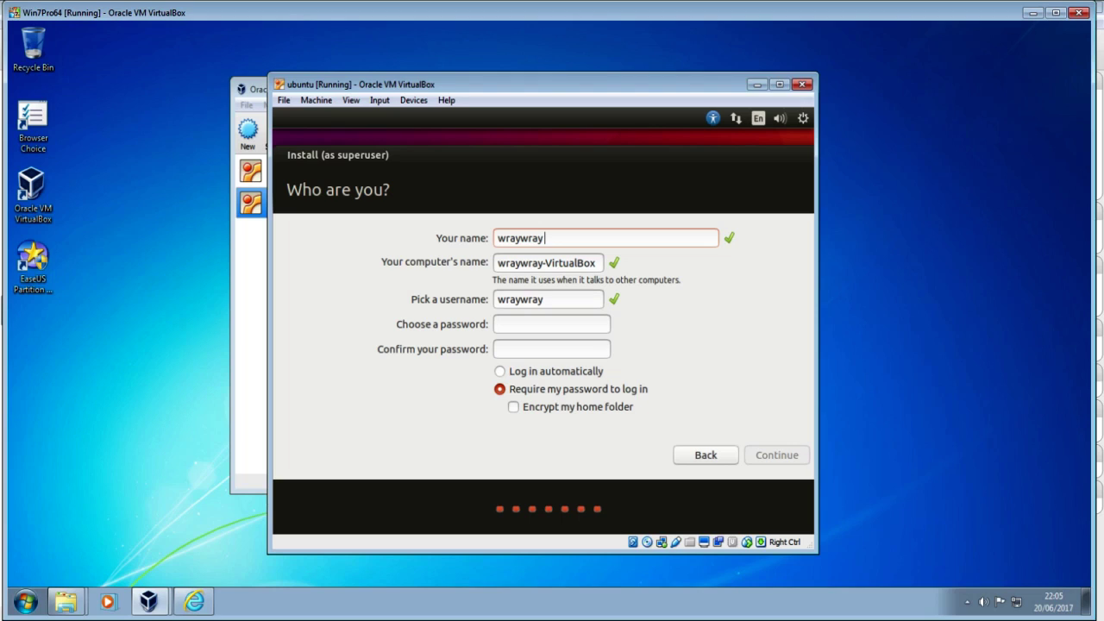
{"action": "key", "text": "BackSpace"}
{"action": "key", "text": "BackSpace"}
{"action": "key", "text": "BackSpace"}
{"action": "key", "text": "BackSpace"}
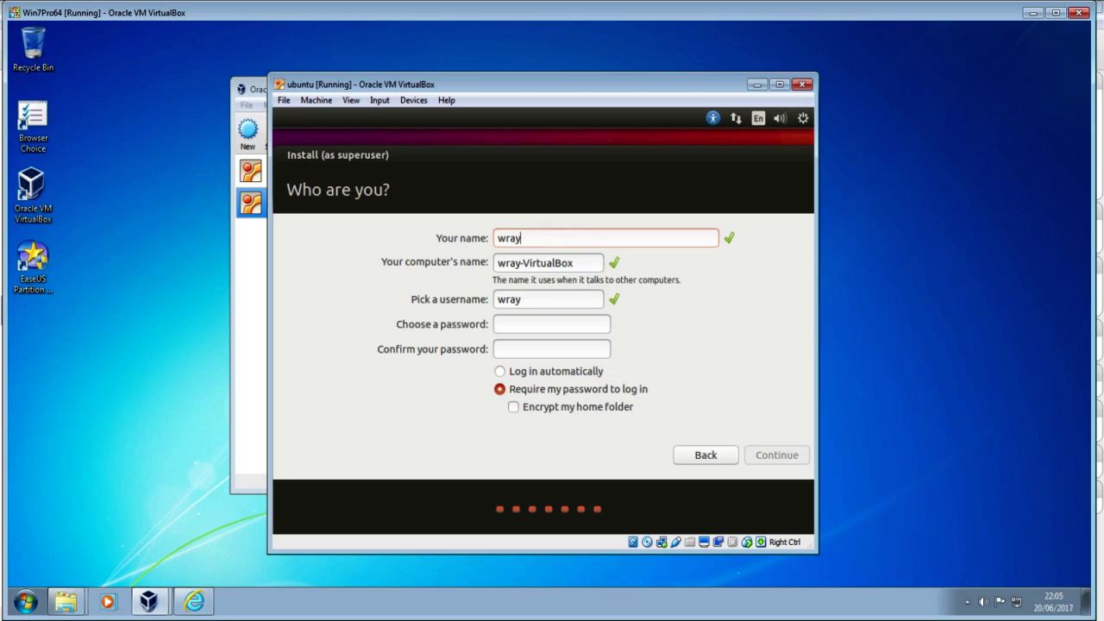
Enter and confirm the account password, keep the password required at login, and continue the installation.
{"action": "left_click", "coordinate": [526, 327]}
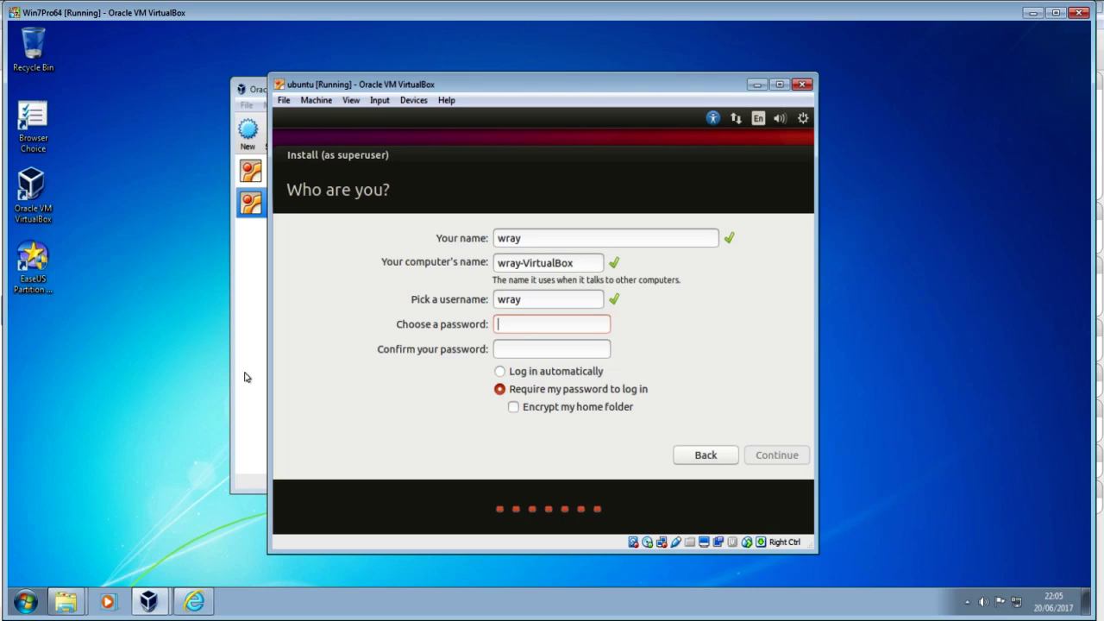
{"action": "type", "text": "••••"}
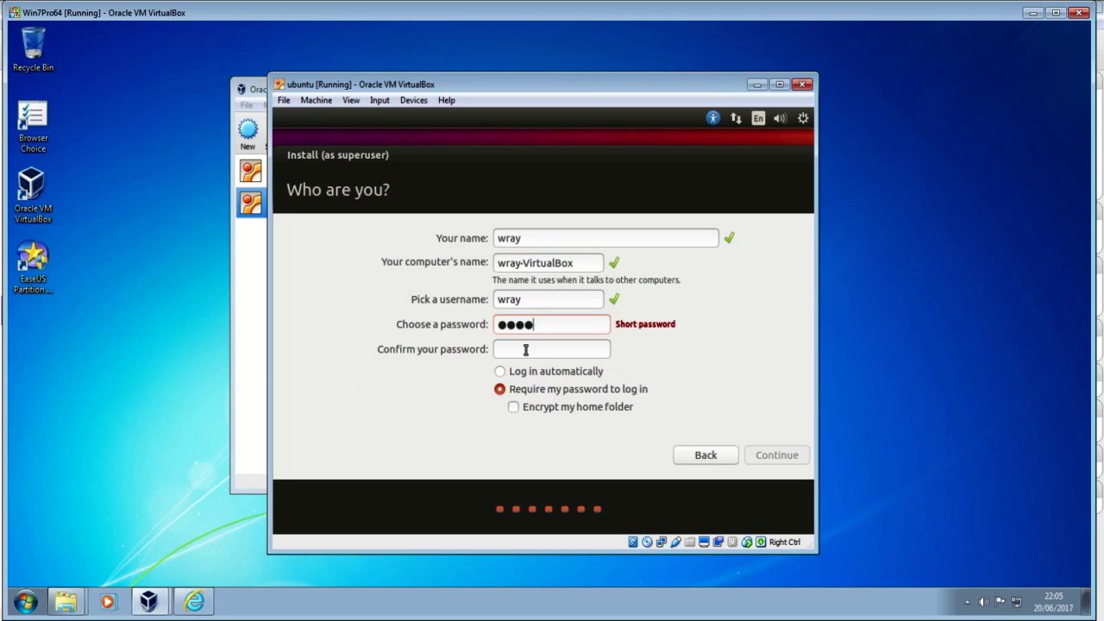
{"action": "left_click", "coordinate": [525, 350]}
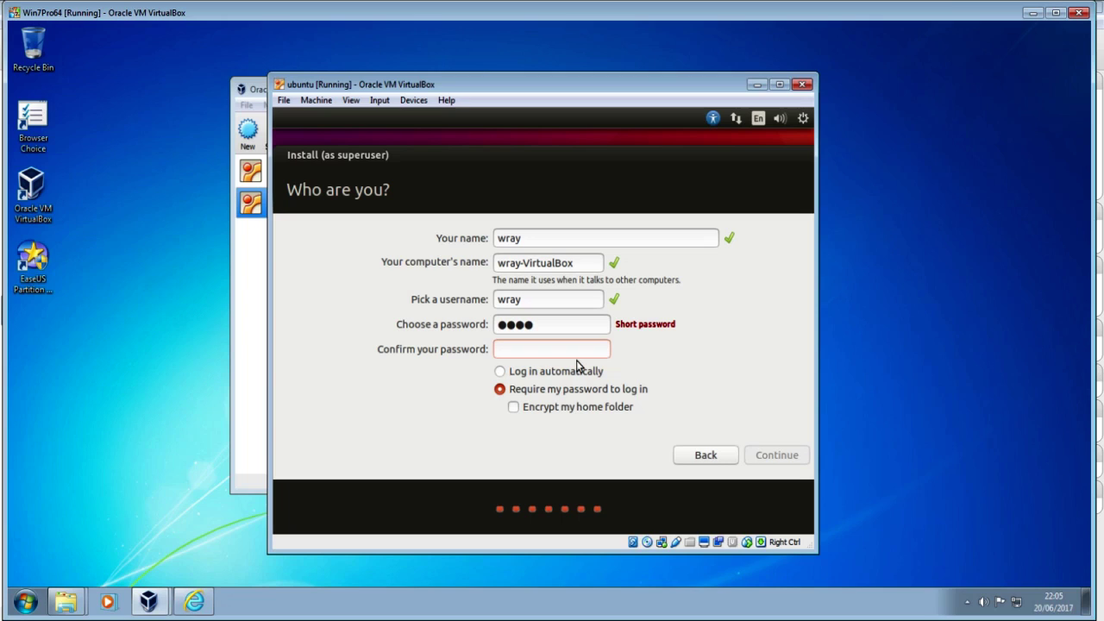
{"action": "type", "text": "••••"}
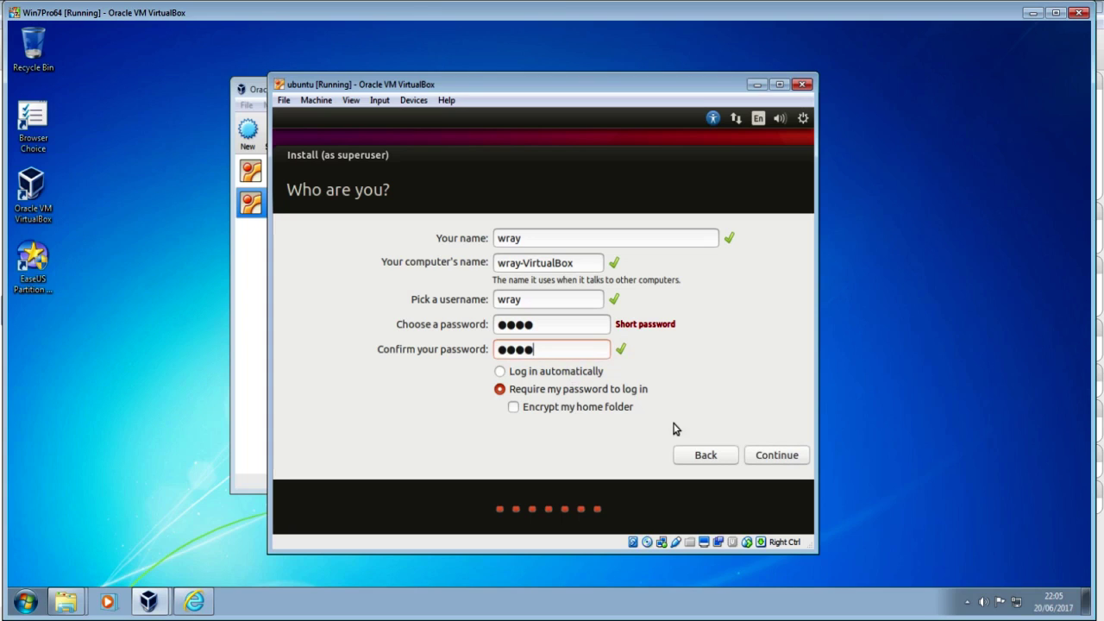
{"action": "left_click", "coordinate": [770, 461]}
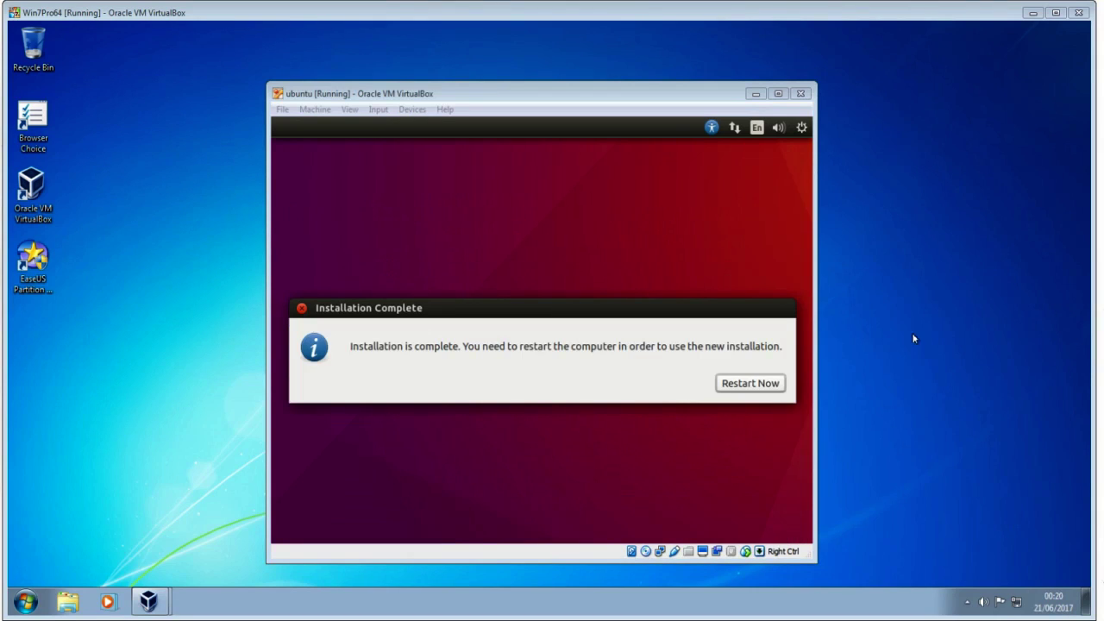
Restart the ubuntu machine after the completed installation and open its session information.
{"action": "left_click", "coordinate": [743, 389]}
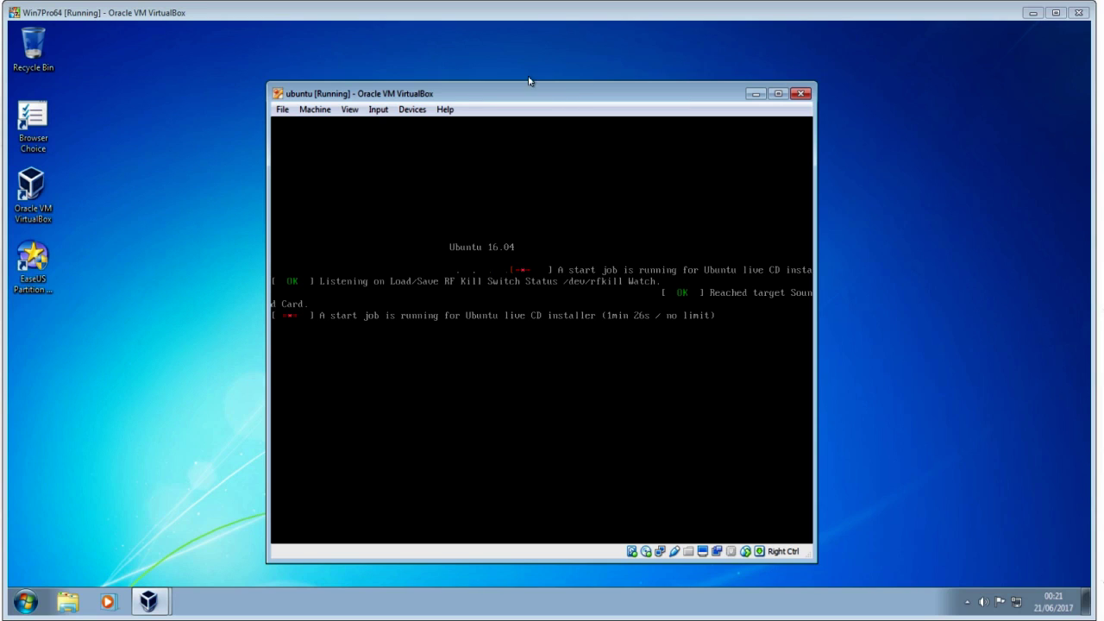
{"action": "left_click", "coordinate": [316, 110]}
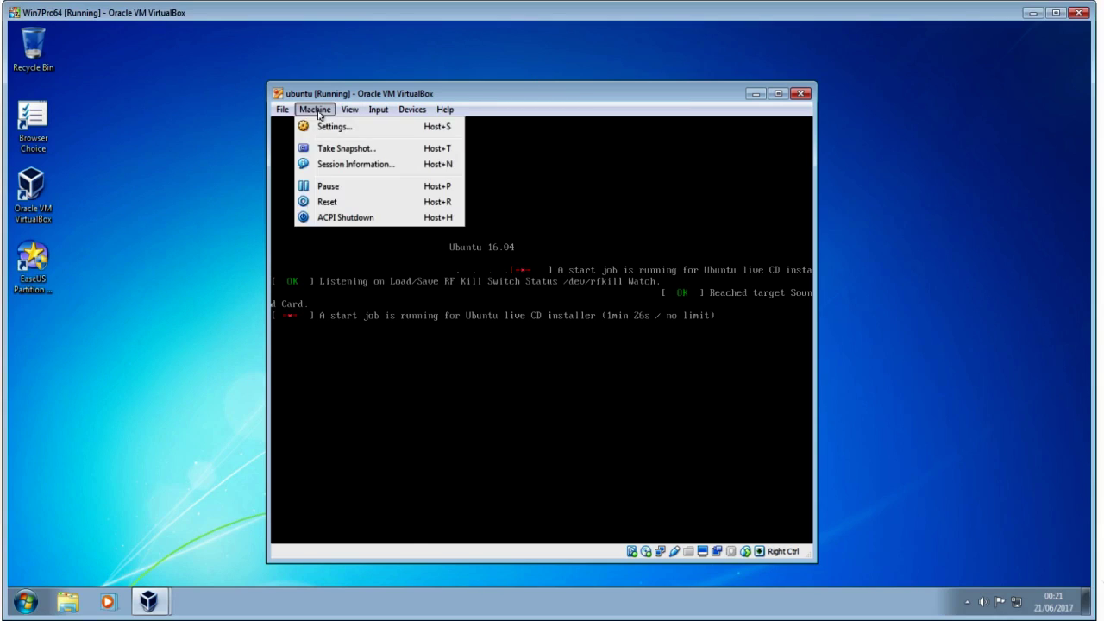
{"action": "left_click", "coordinate": [321, 164]}
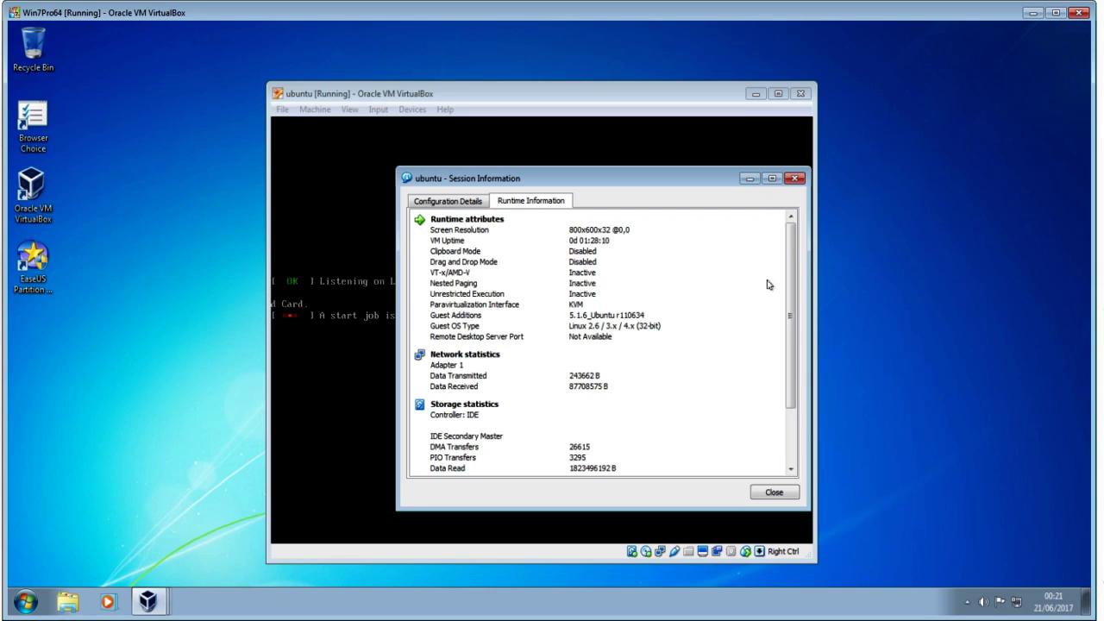
Close the session information and check the ubuntu machine's storage settings for an installation disc in the IDE optical drive.
{"action": "left_click", "coordinate": [774, 491]}
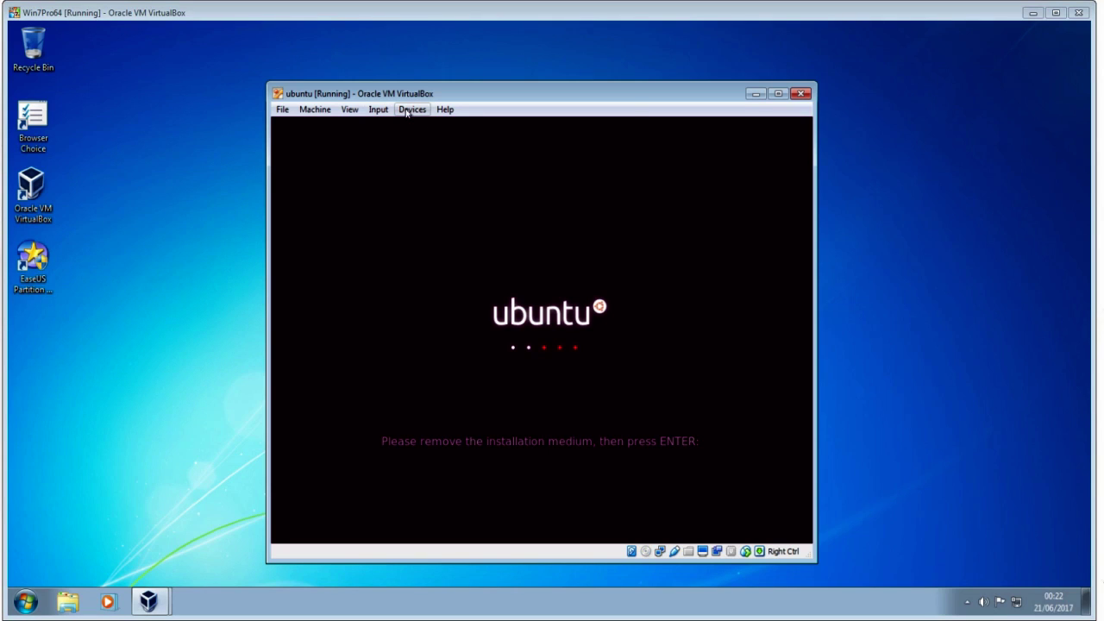
{"action": "left_click", "coordinate": [159, 606]}
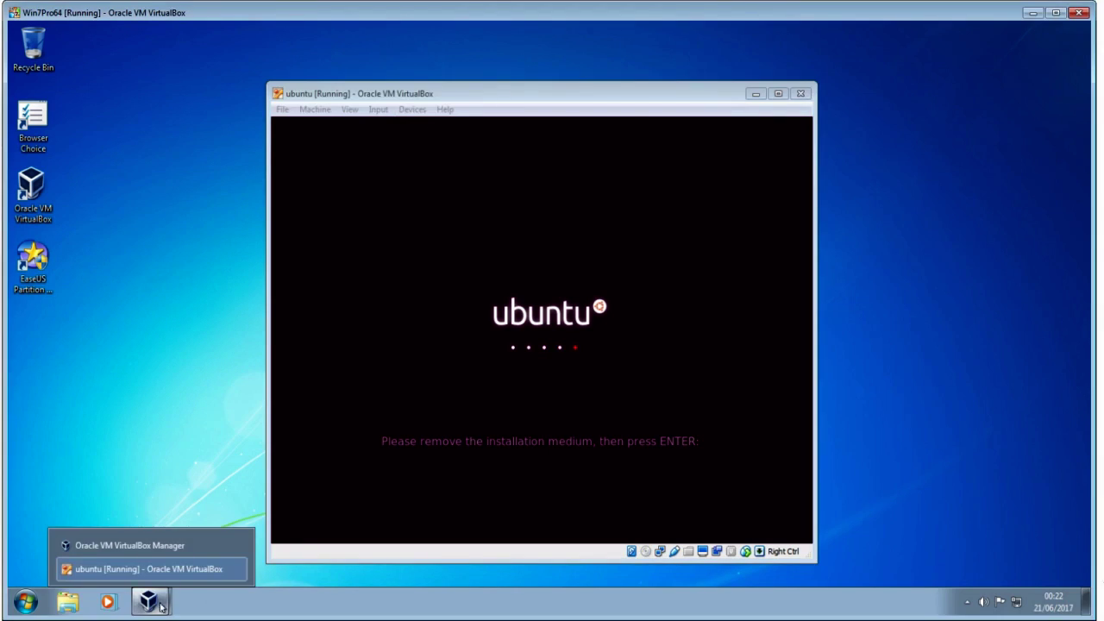
{"action": "left_click", "coordinate": [142, 546]}
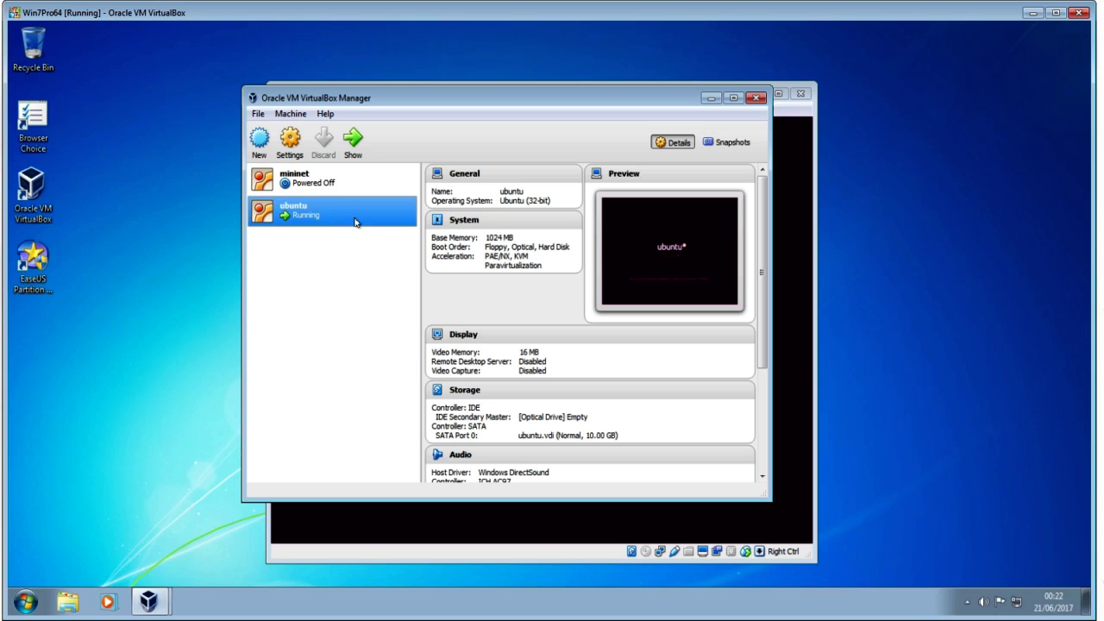
{"action": "left_click", "coordinate": [471, 394]}
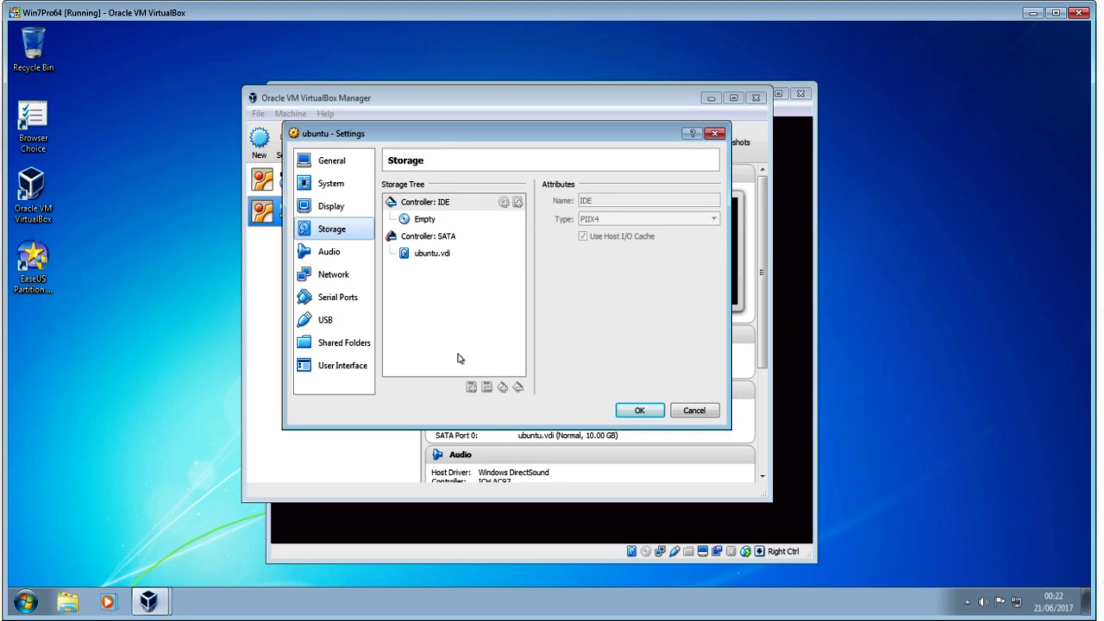
{"action": "left_click", "coordinate": [426, 221]}
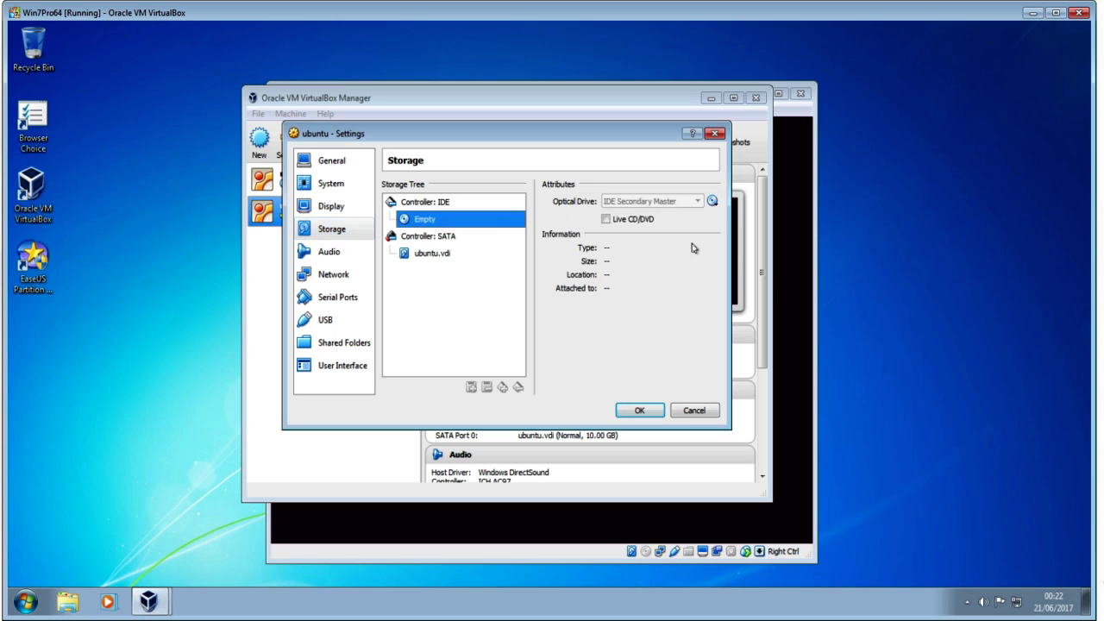
{"action": "left_click", "coordinate": [712, 201]}
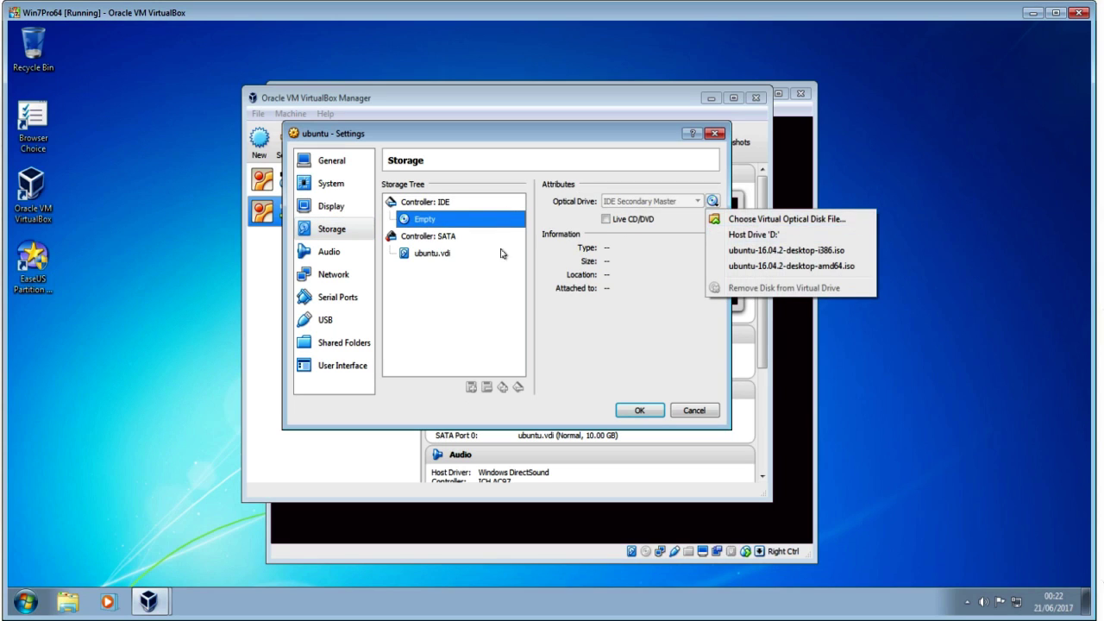
{"action": "left_click", "coordinate": [664, 411]}
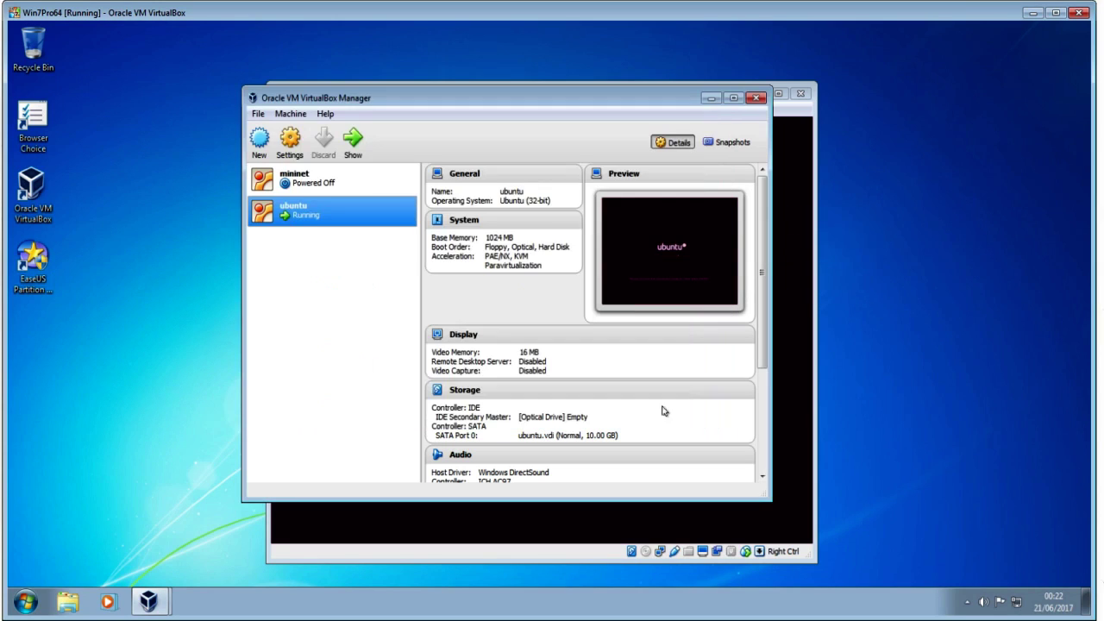
{"action": "left_click", "coordinate": [756, 98]}
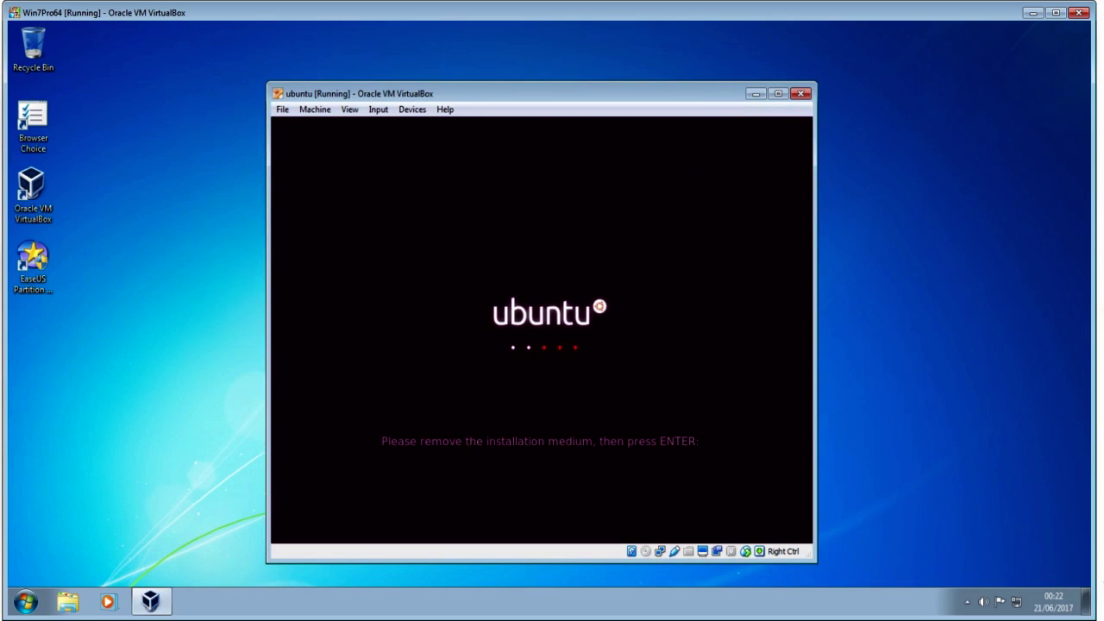
Continue the restart from the installation-medium prompt and log in to Ubuntu with the account password.
{"action": "key", "text": "Return"}
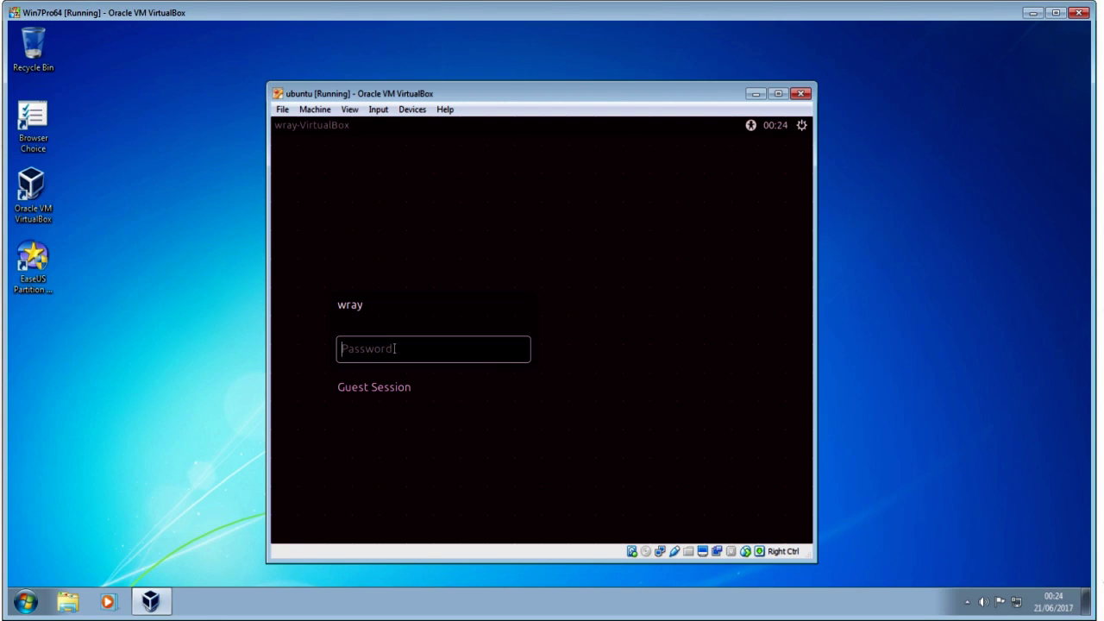
{"action": "type", "text": "••"}
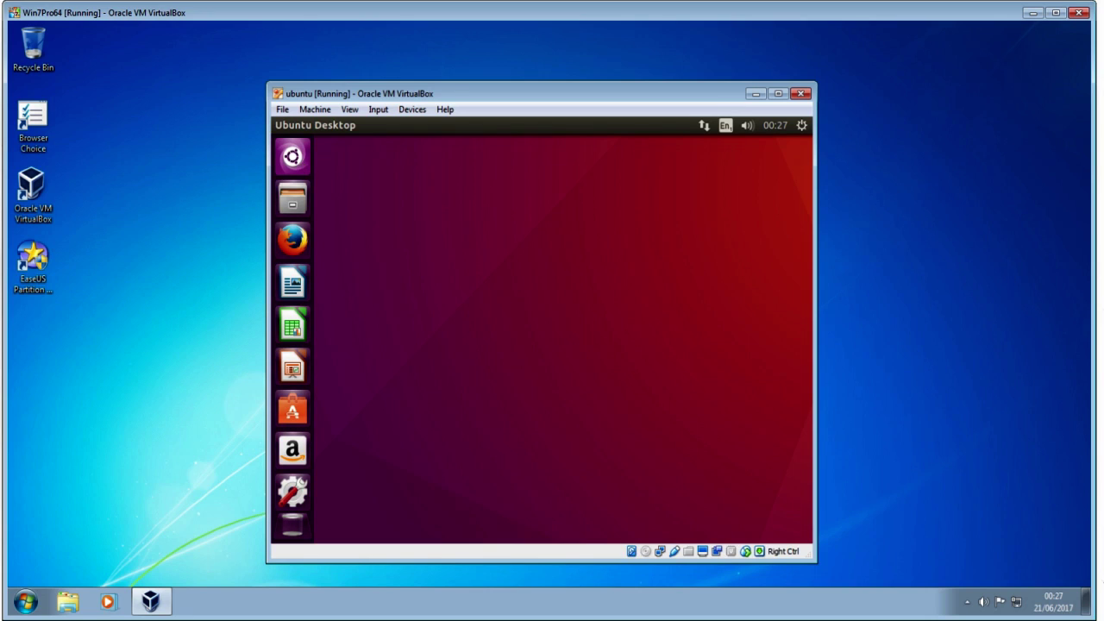
Search the Ubuntu applications for "terminal" and launch Terminal.
{"action": "left_click", "coordinate": [294, 157]}
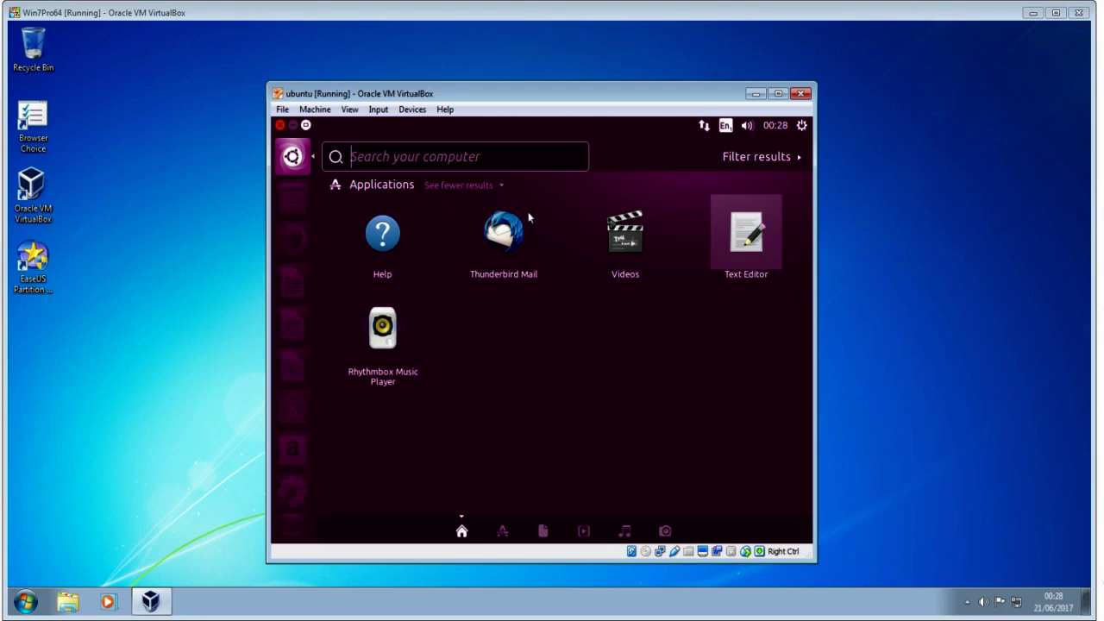
{"action": "left_click", "coordinate": [423, 153]}
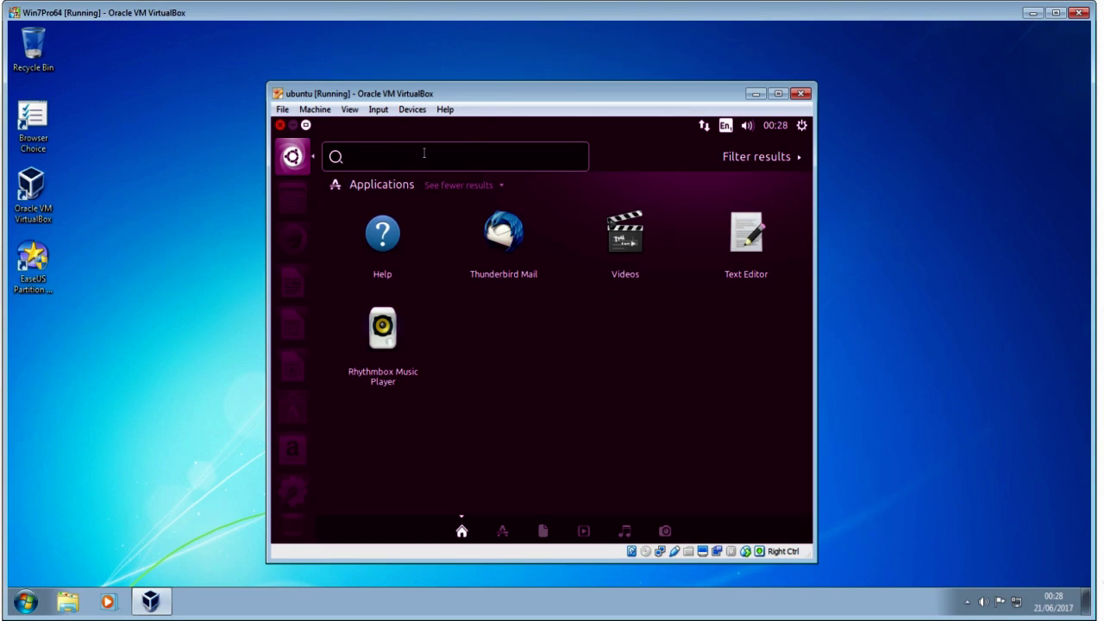
{"action": "type", "text": "ter"}
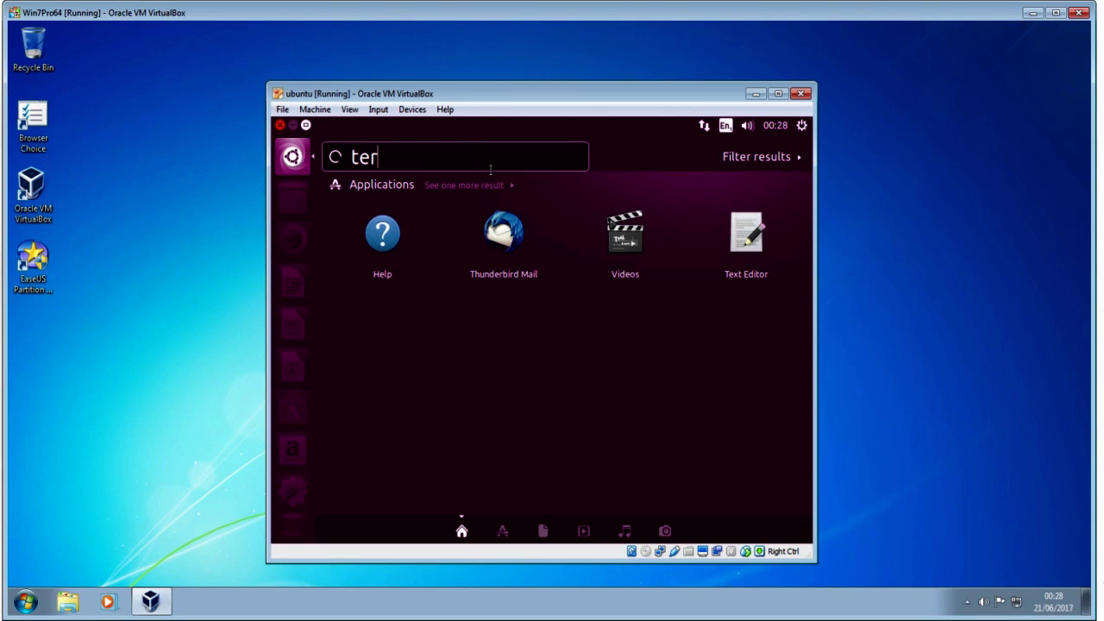
{"action": "type", "text": "min"}
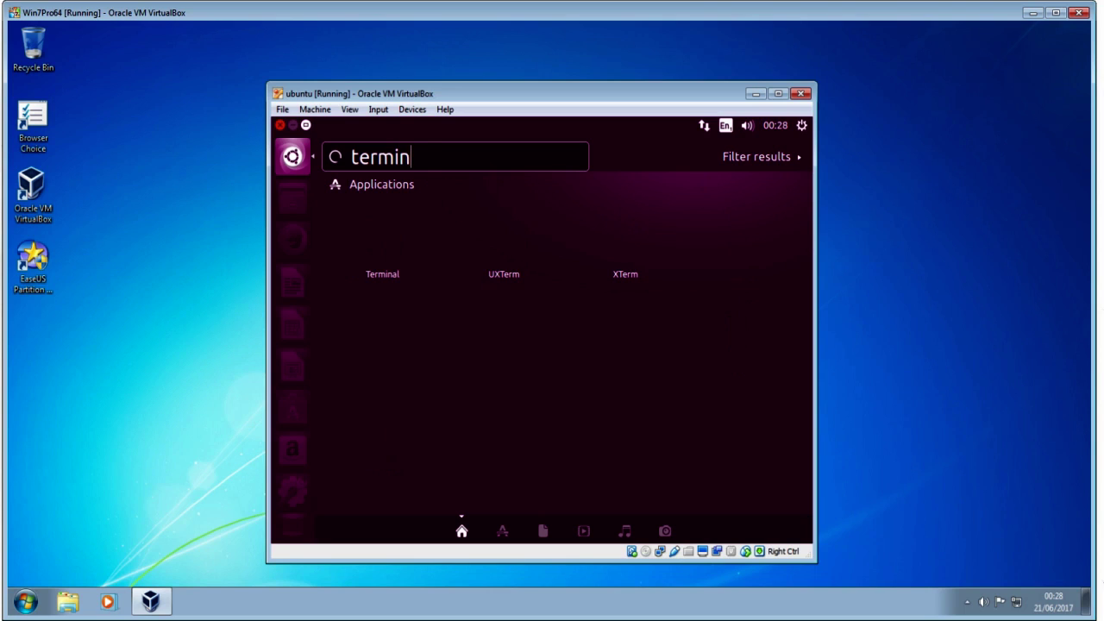
{"action": "type", "text": "al"}
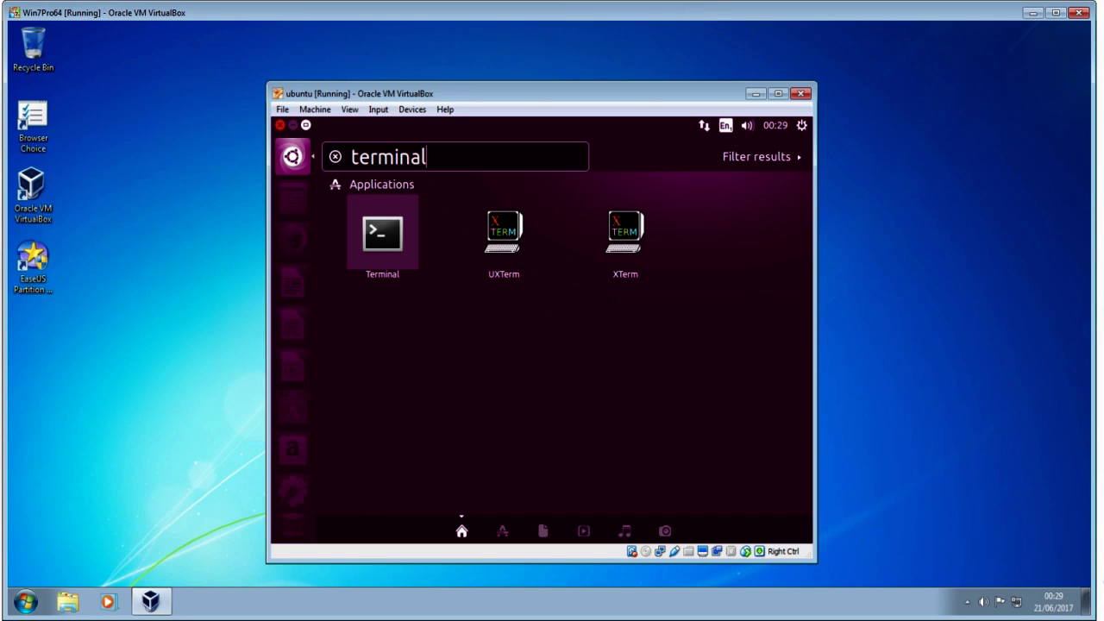
{"action": "key", "text": "Return"}
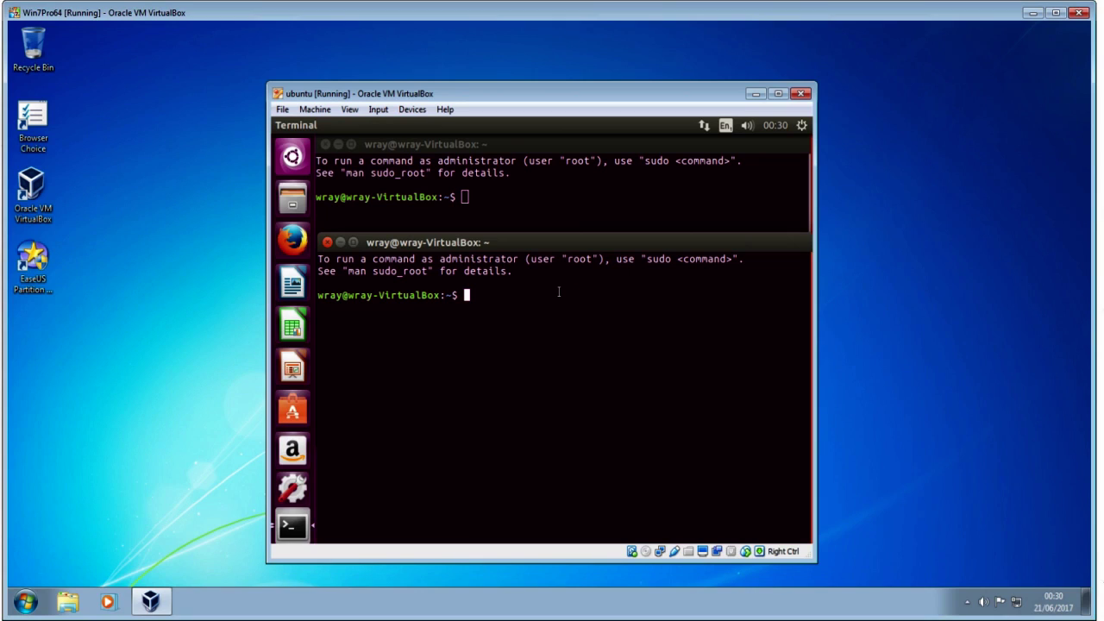
List the contents of the /opt directory with ls /opt in the active terminal window.
{"action": "type", "text": "ls -opt"}
{"action": "key", "text": "BackSpace"}
{"action": "key", "text": "BackSpace"}
{"action": "key", "text": "BackSpace"}
{"action": "key", "text": "BackSpace"}
{"action": "type", "text": "/opt"}
{"action": "key", "text": "Return"}
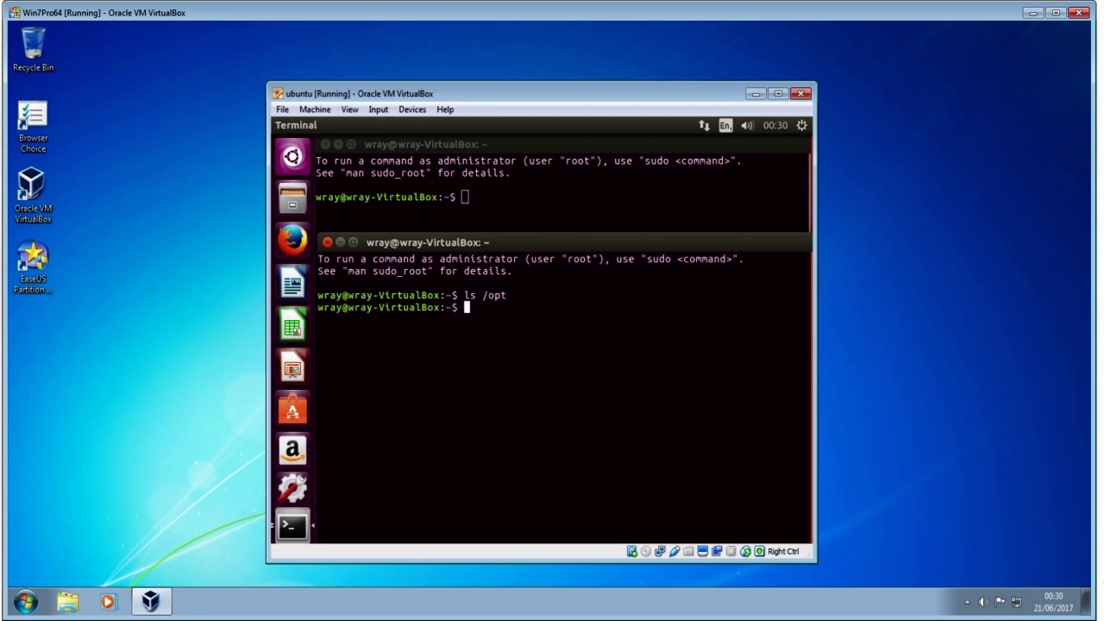
{"action": "key", "text": "Return"}
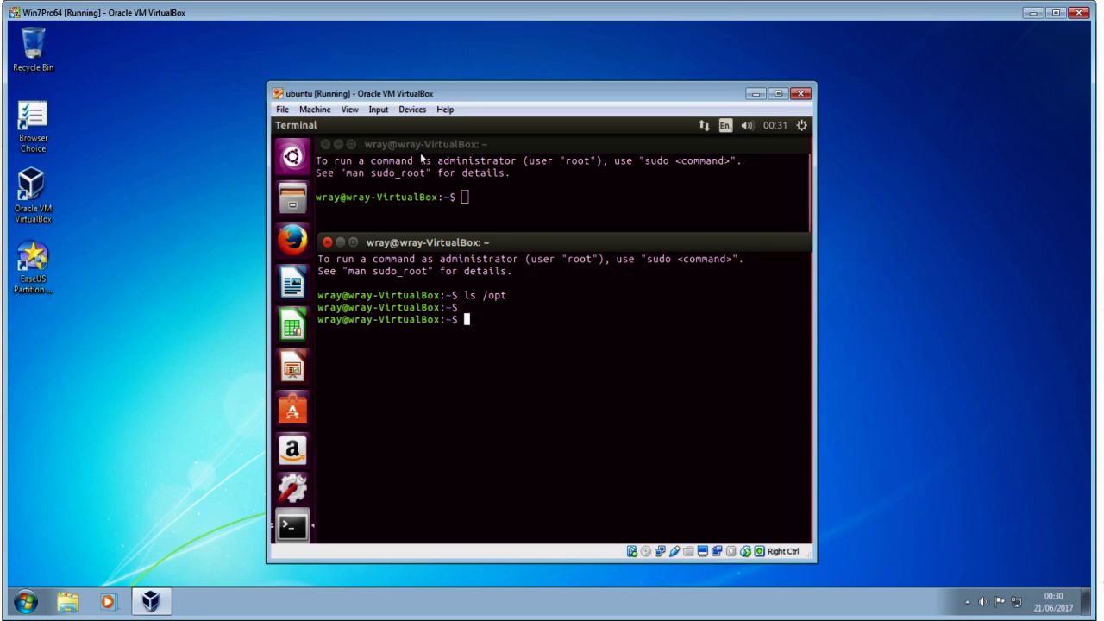
{"action": "key", "text": "Return"}
Check the guest additions and guest OS type in the ubuntu machine's session information, and close it.
{"action": "left_click", "coordinate": [322, 114]}
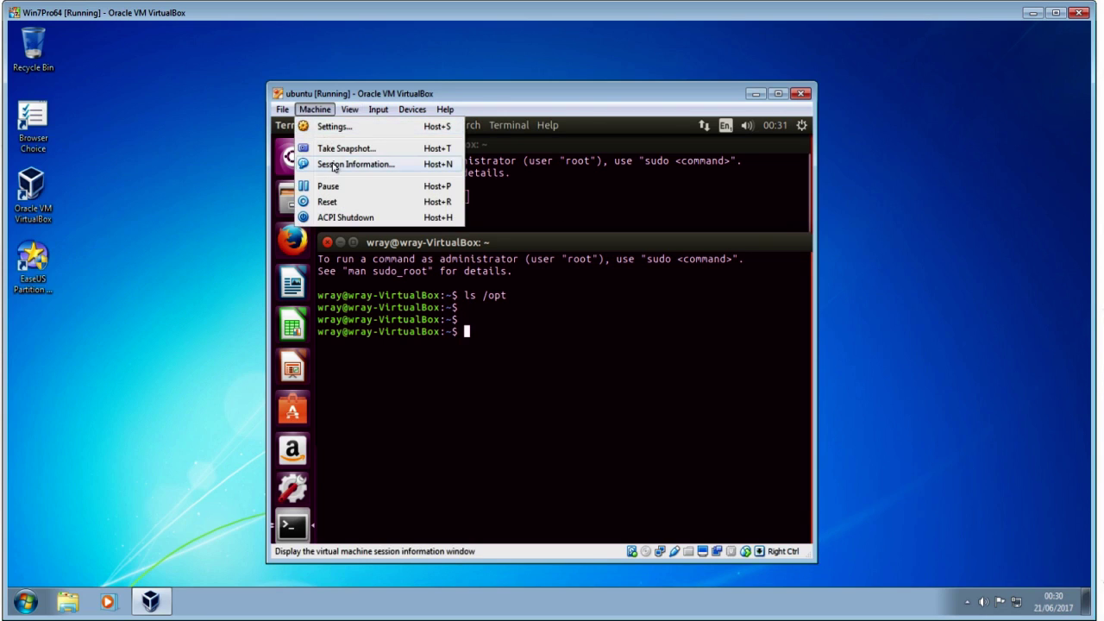
{"action": "left_click", "coordinate": [333, 167]}
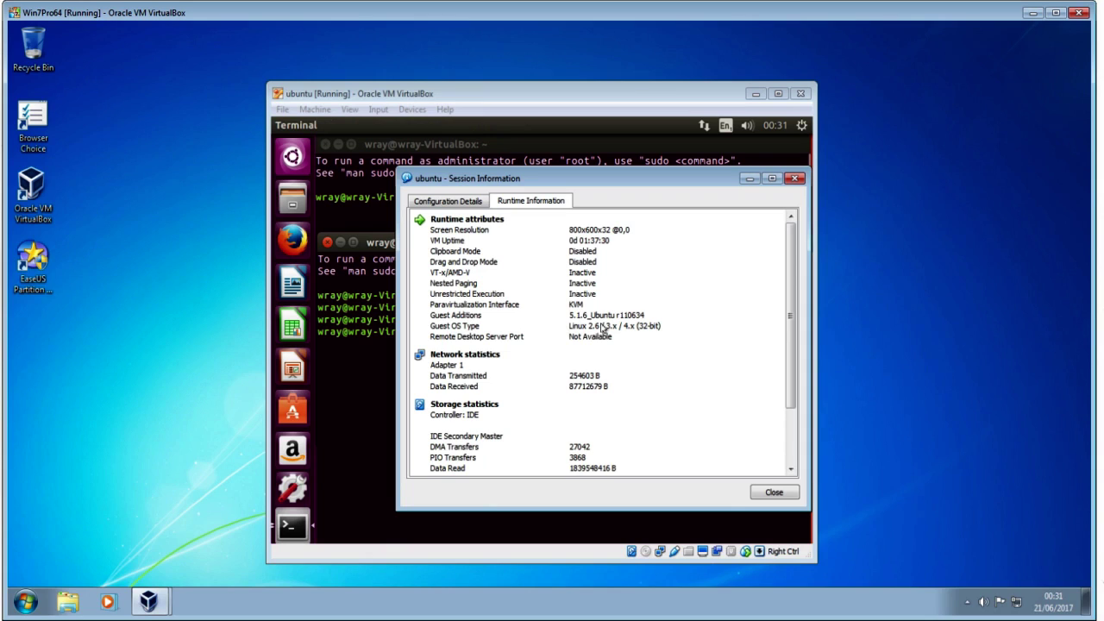
{"action": "left_click", "coordinate": [794, 177]}
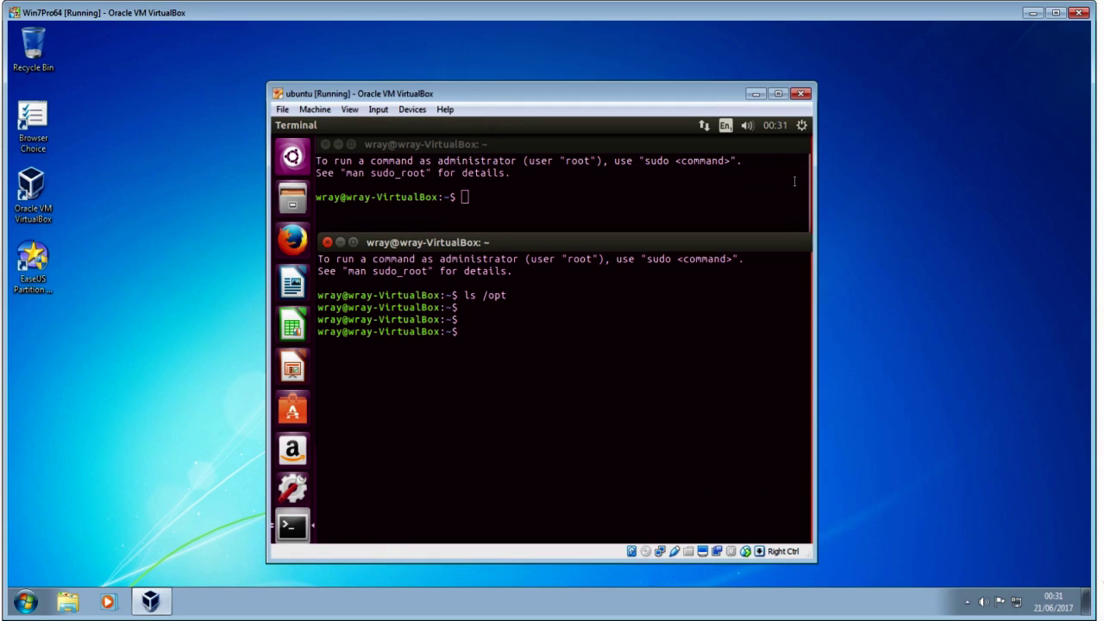